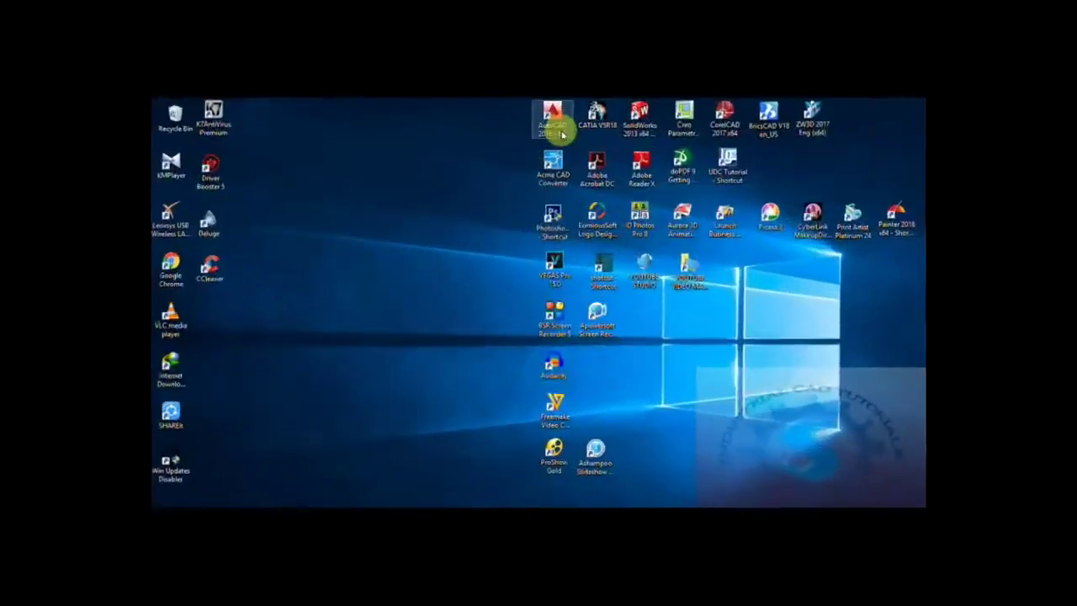
# - Launch AutoCAD 2016 and create a new drawing with no template in metric units
pyautogui.doubleClick(555, 122)
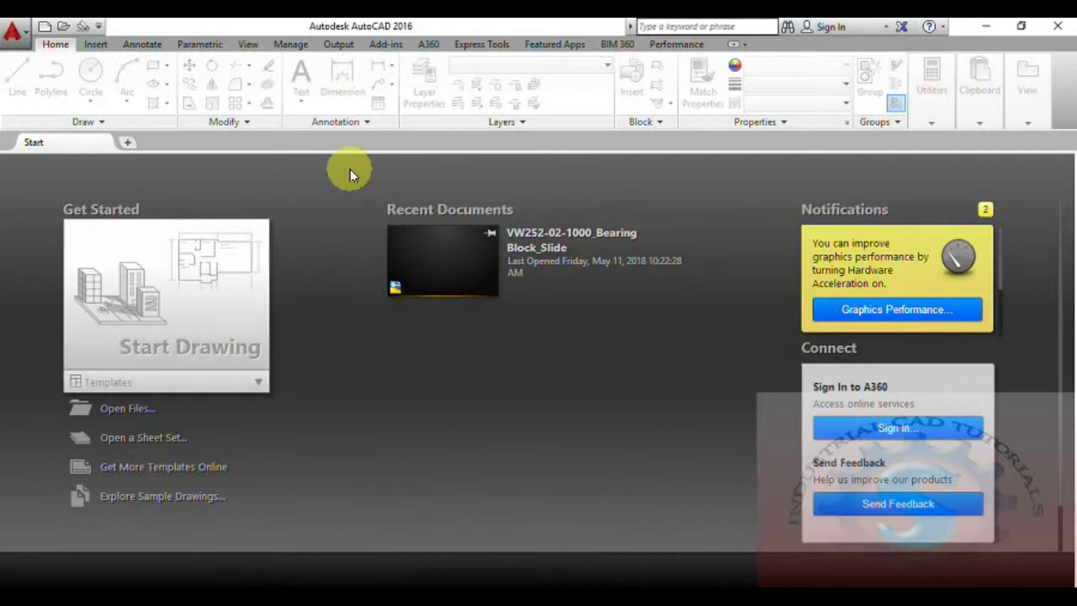
pyautogui.click(16, 31)
pyautogui.click(50, 118)
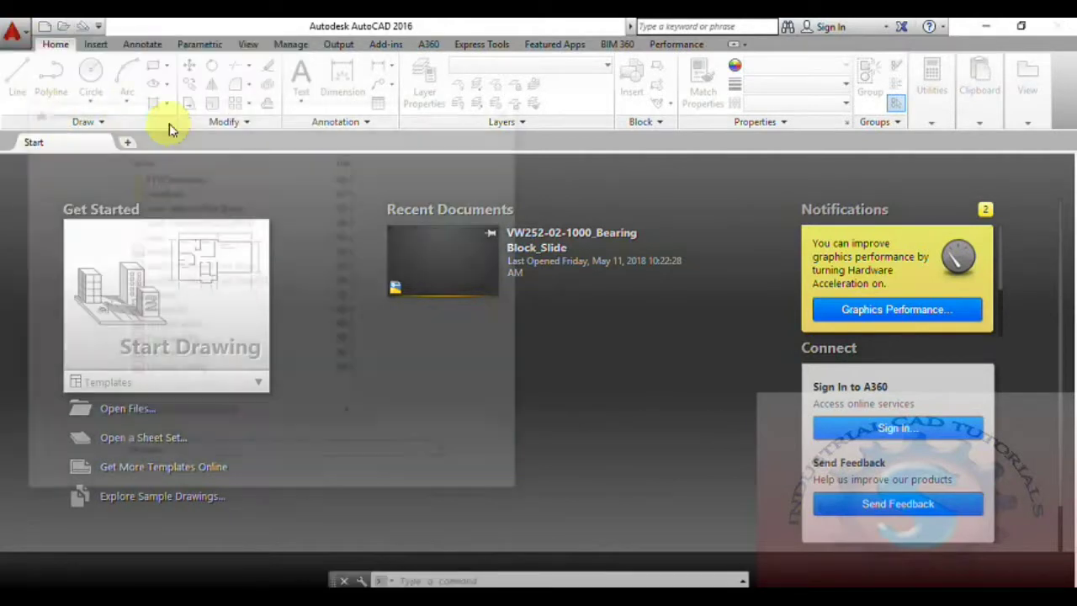
pyautogui.click(512, 454)
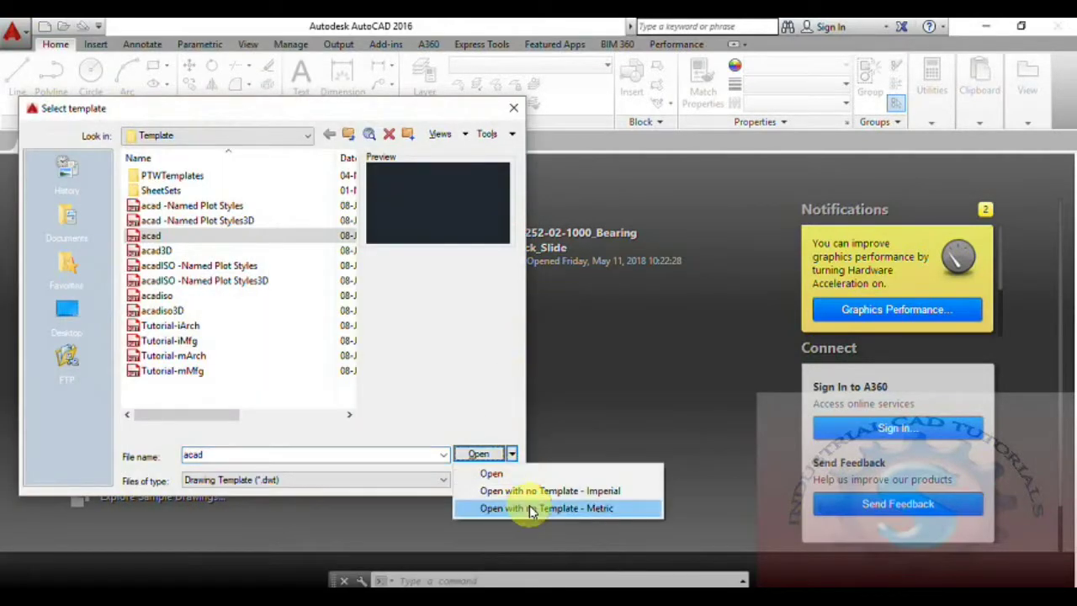
pyautogui.click(543, 507)
pyautogui.scroll(2, 471, 345)
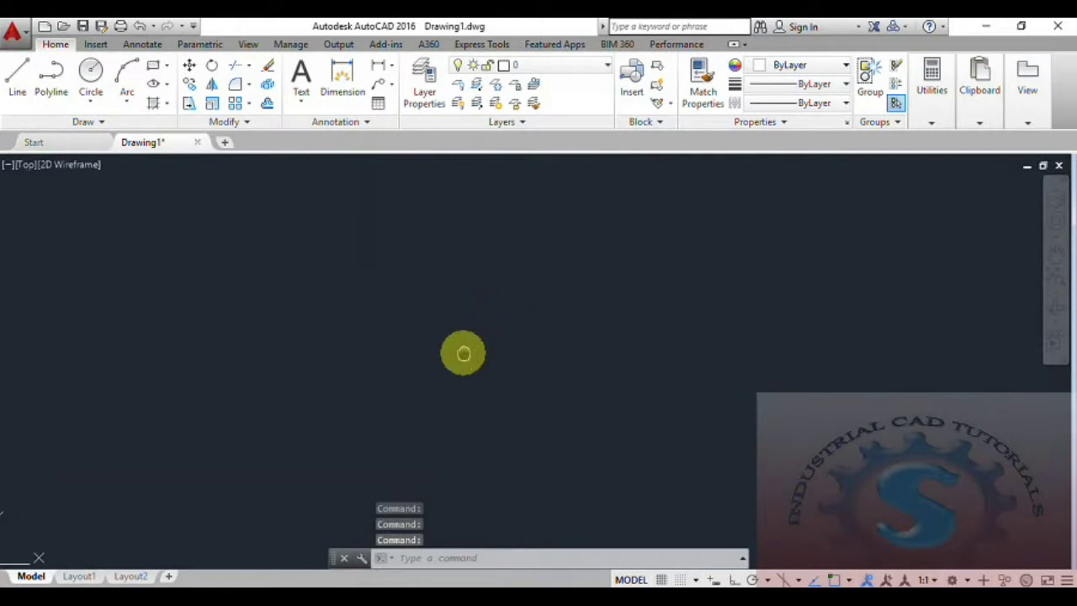
pyautogui.click(476, 44)
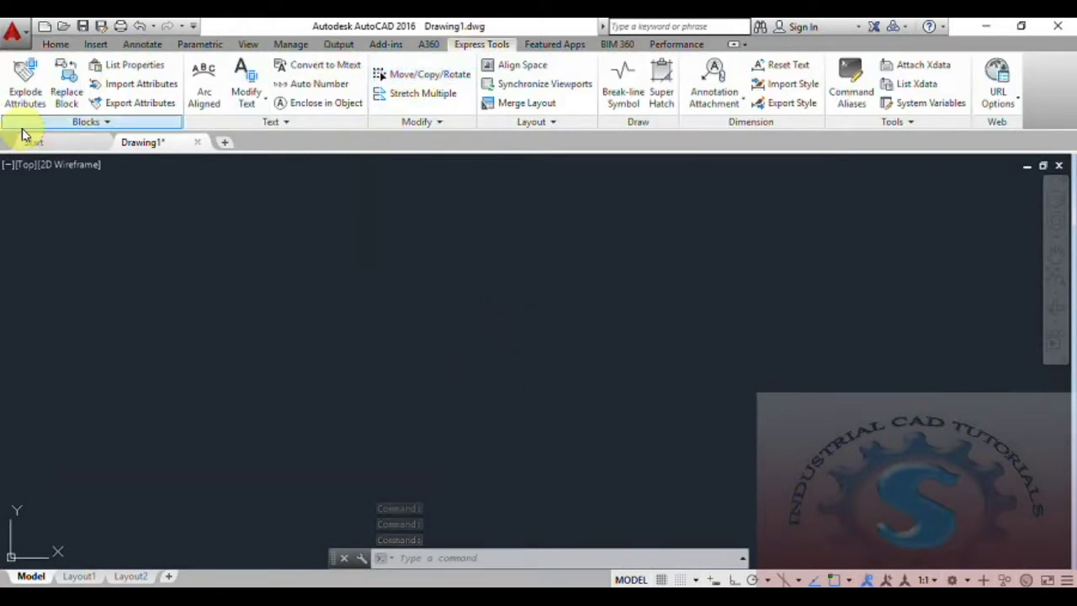
pyautogui.click(89, 125)
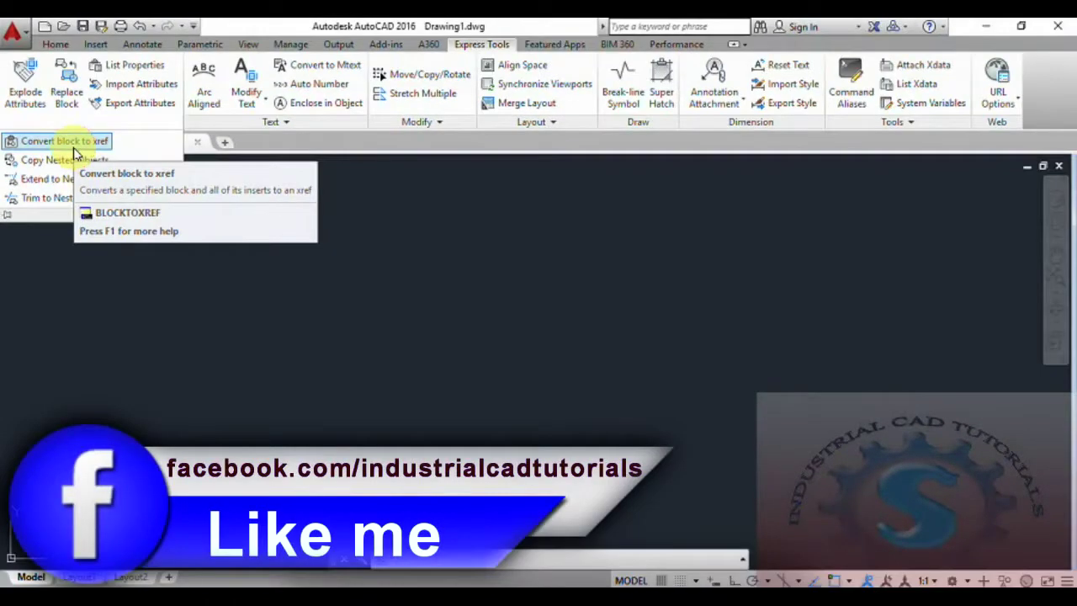
pyautogui.click(289, 299)
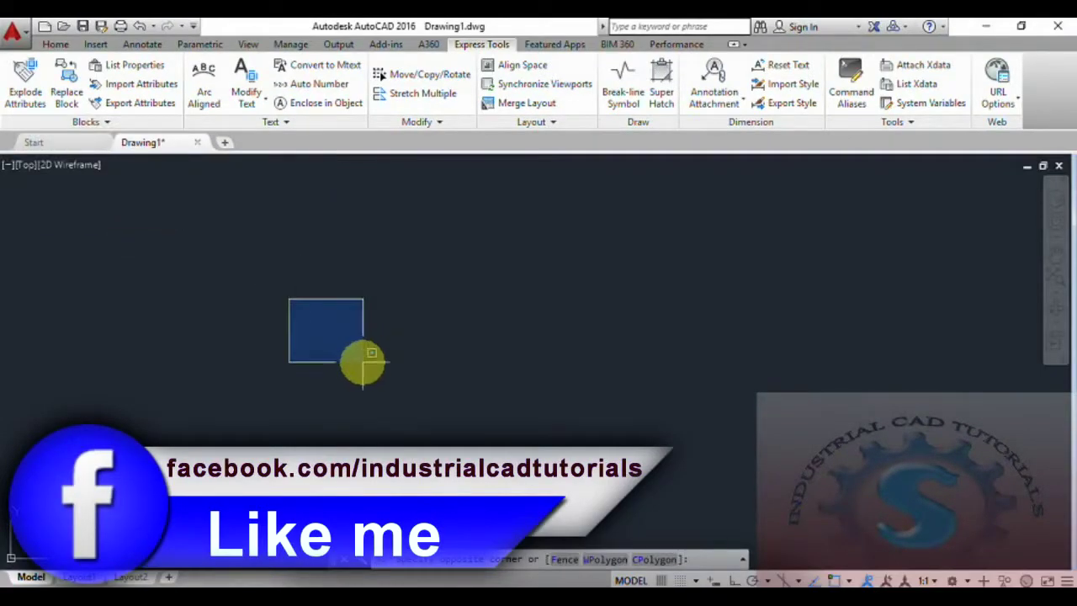
pyautogui.click(471, 370)
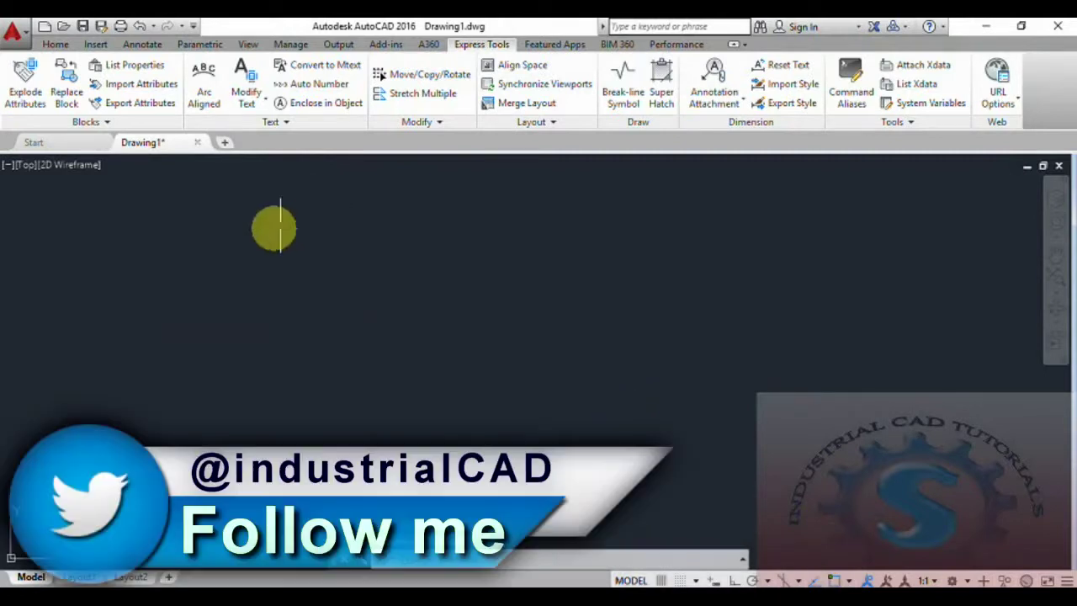
pyautogui.click(114, 48)
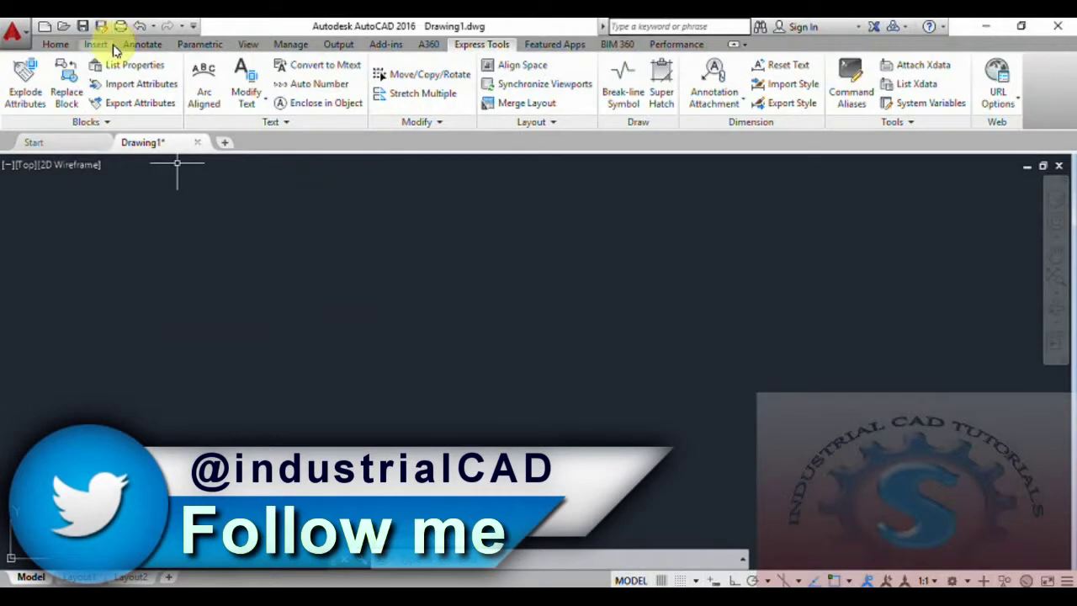
pyautogui.click(55, 46)
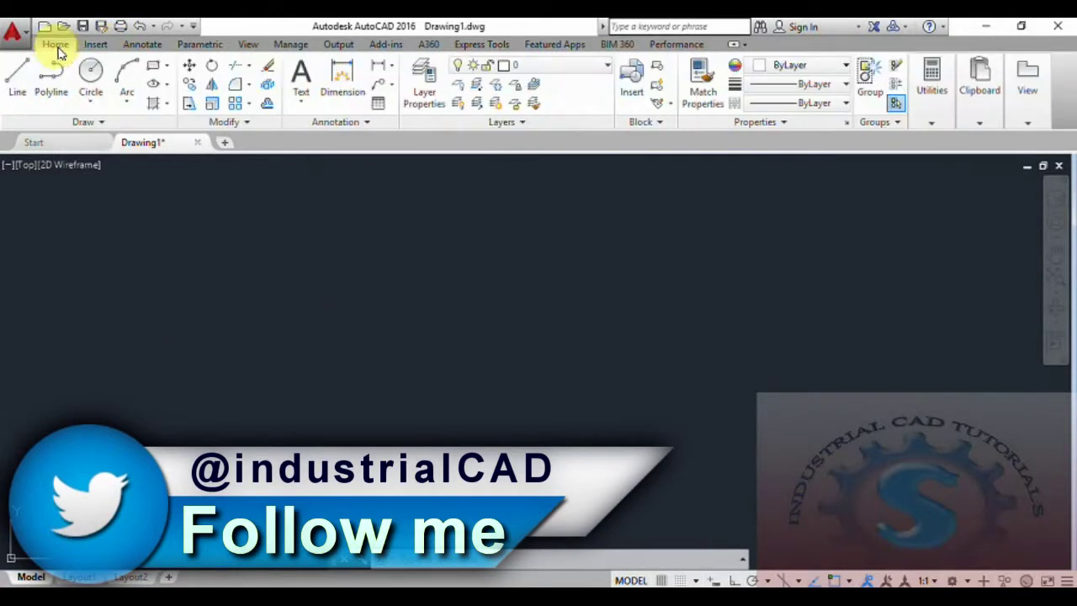
# - Define a block attribute with the tag COMPANY and place it in the empty drawing area
pyautogui.click(96, 43)
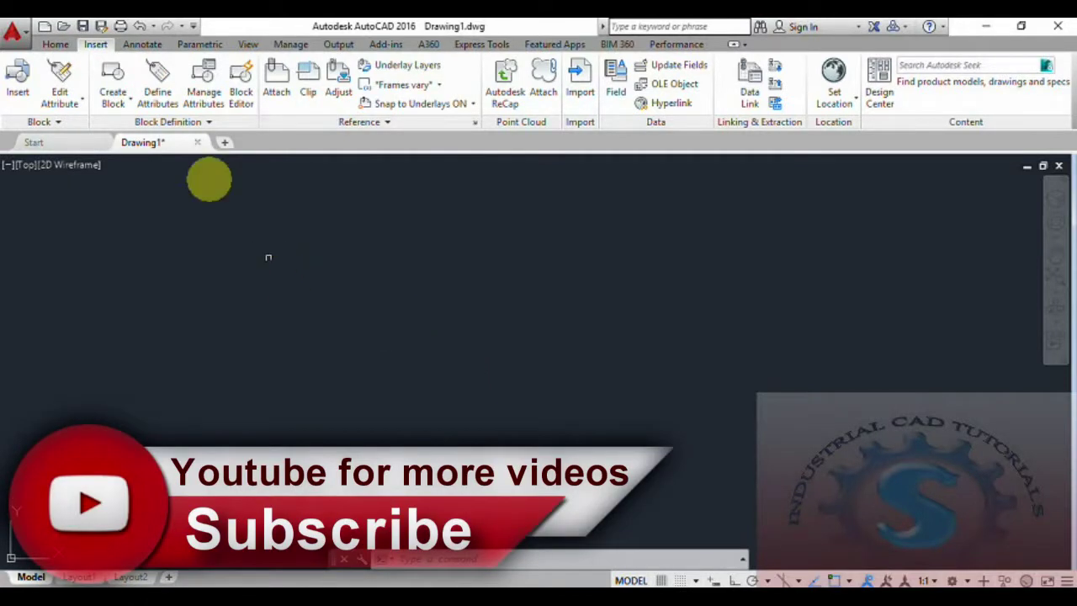
pyautogui.click(158, 93)
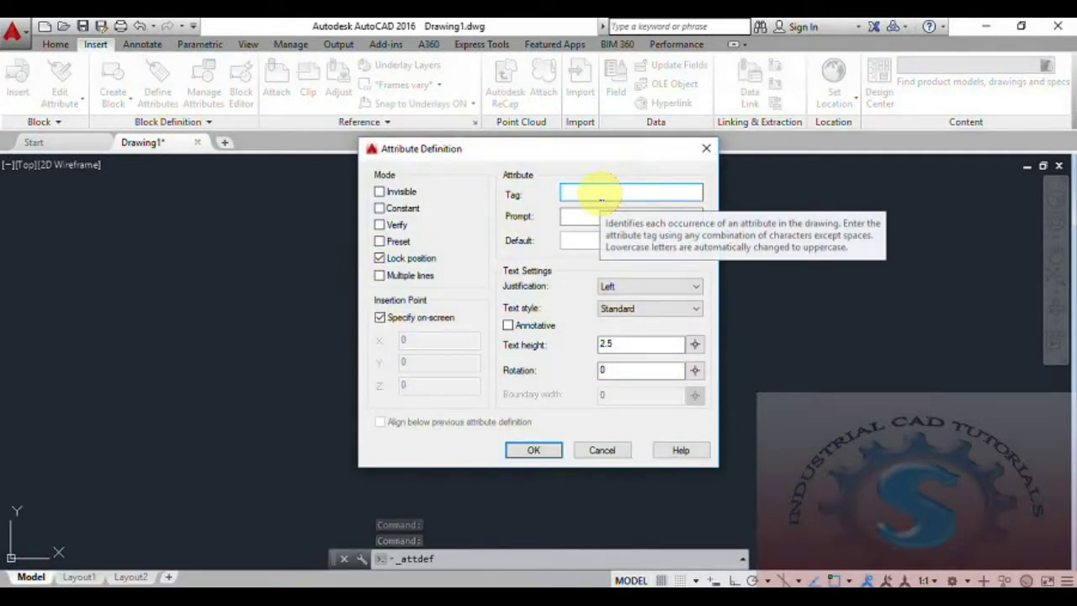
pyautogui.write('COMPANY')
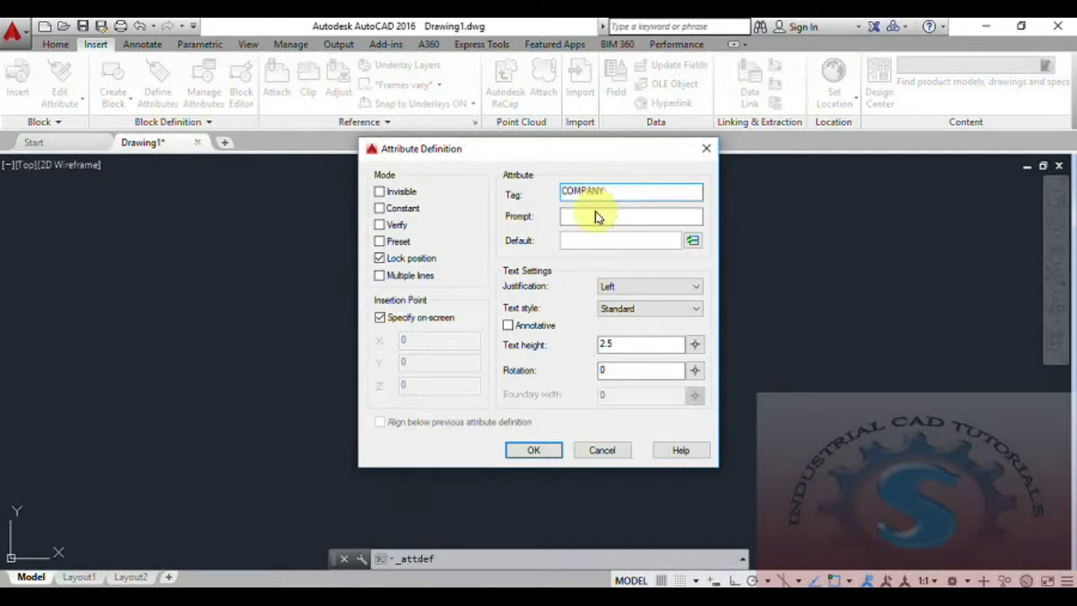
pyautogui.click(543, 455)
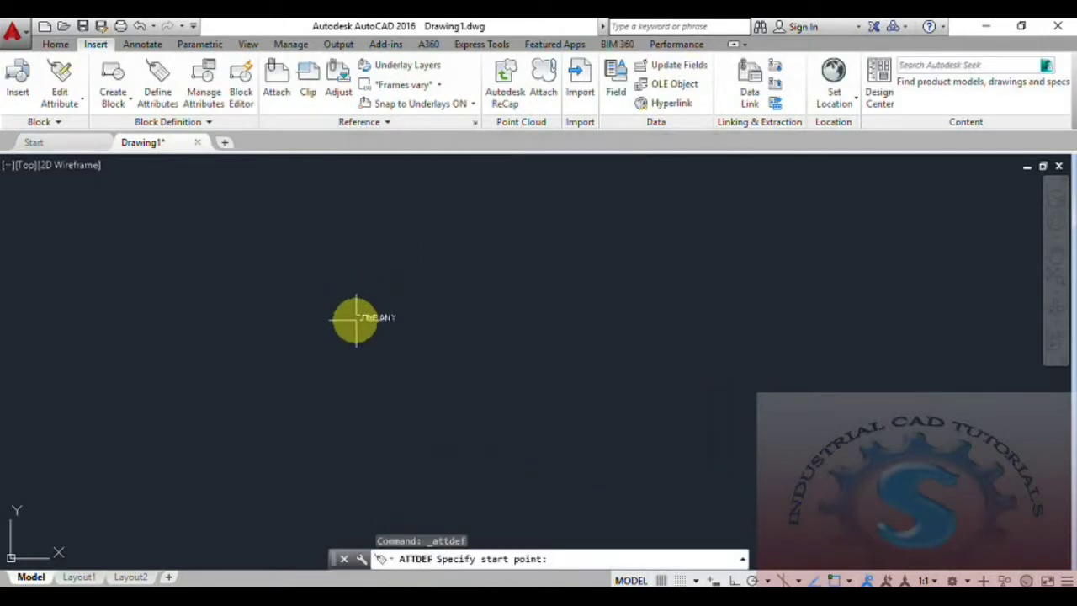
pyautogui.click(356, 318)
# - Define an attribute with the tag CLIENT and place it directly below COMPANY, aligned at its start
pyautogui.click(155, 97)
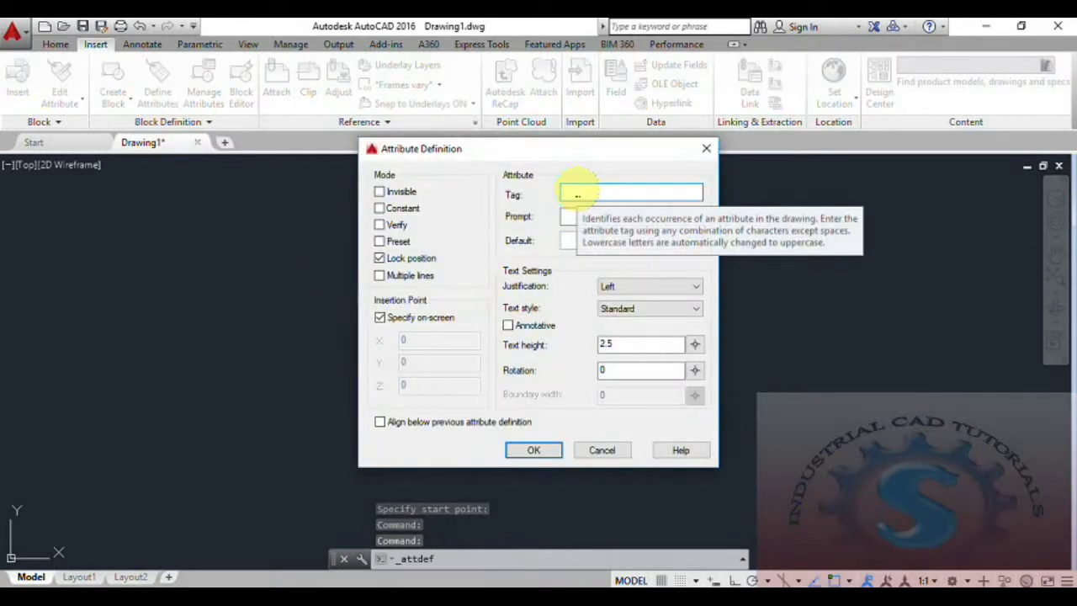
pyautogui.write('CLIENT')
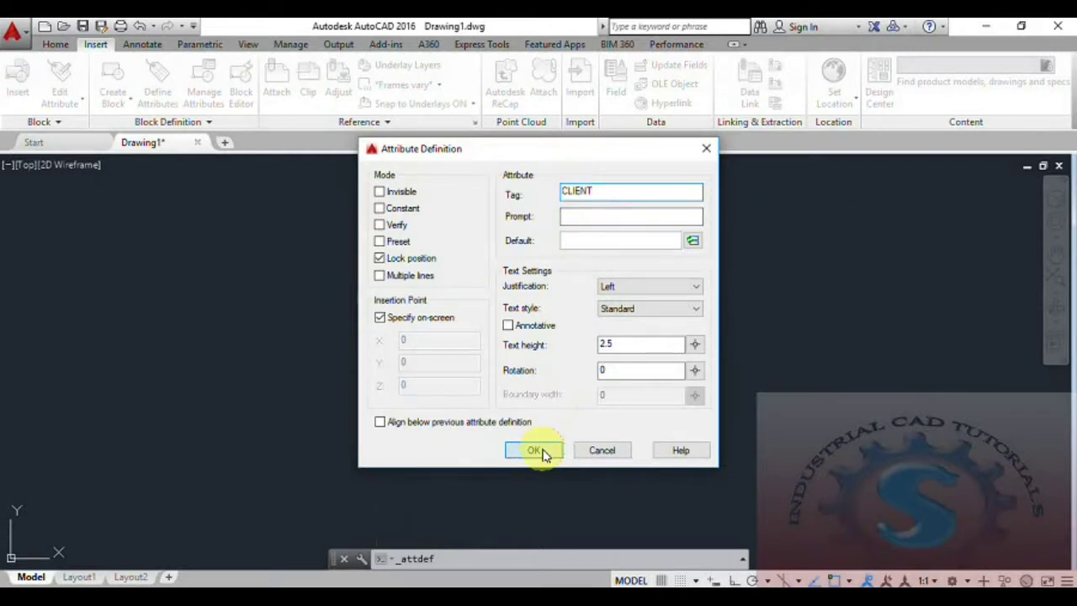
pyautogui.click(536, 451)
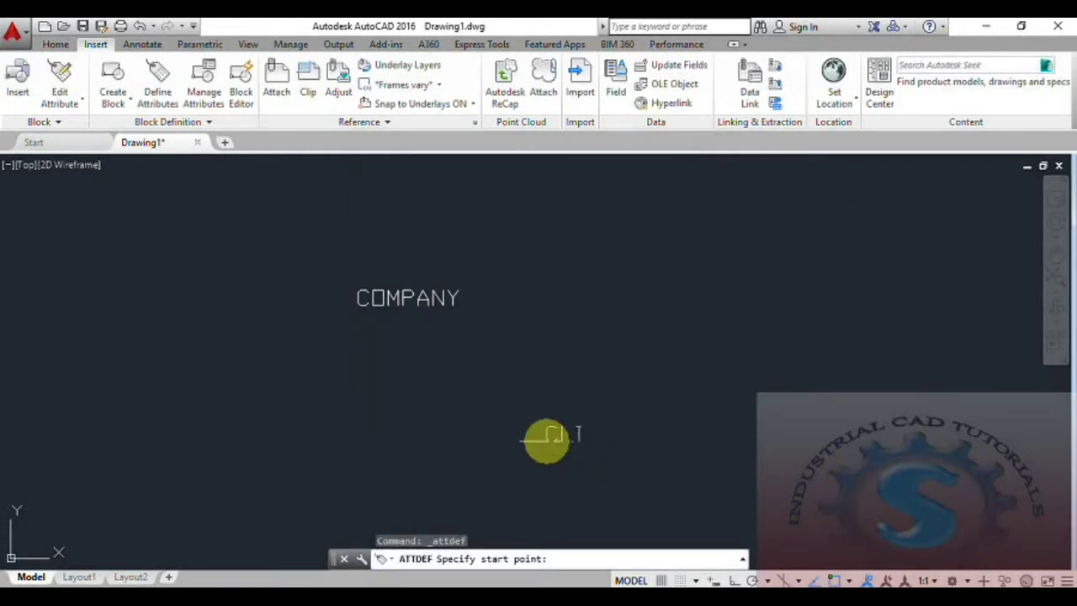
pyautogui.click(357, 347)
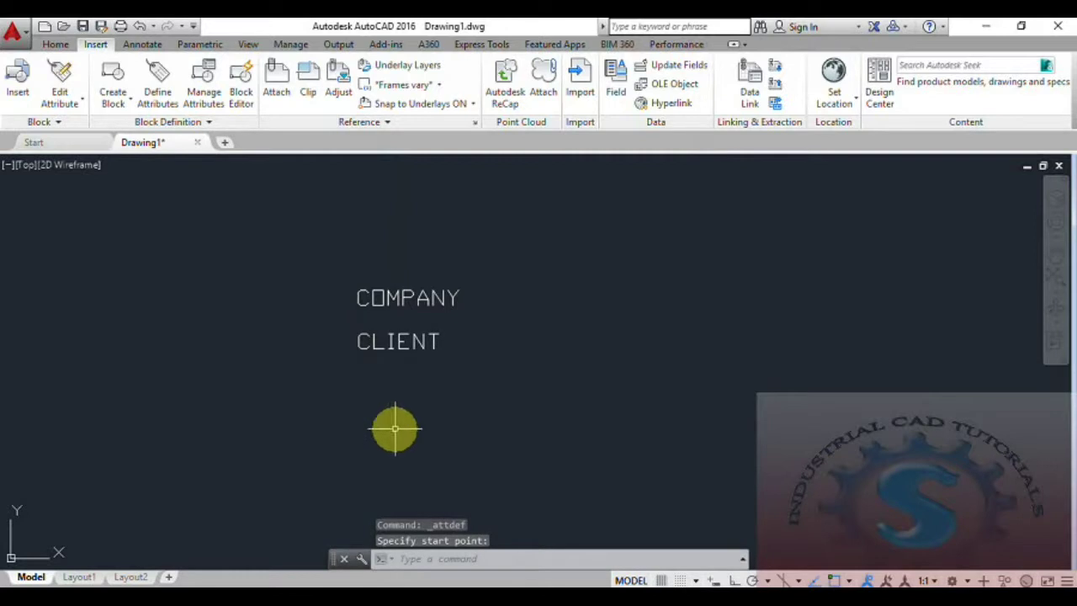
# - Define an attribute with the tag EQUIPMENT and place it directly below CLIENT
pyautogui.click(163, 92)
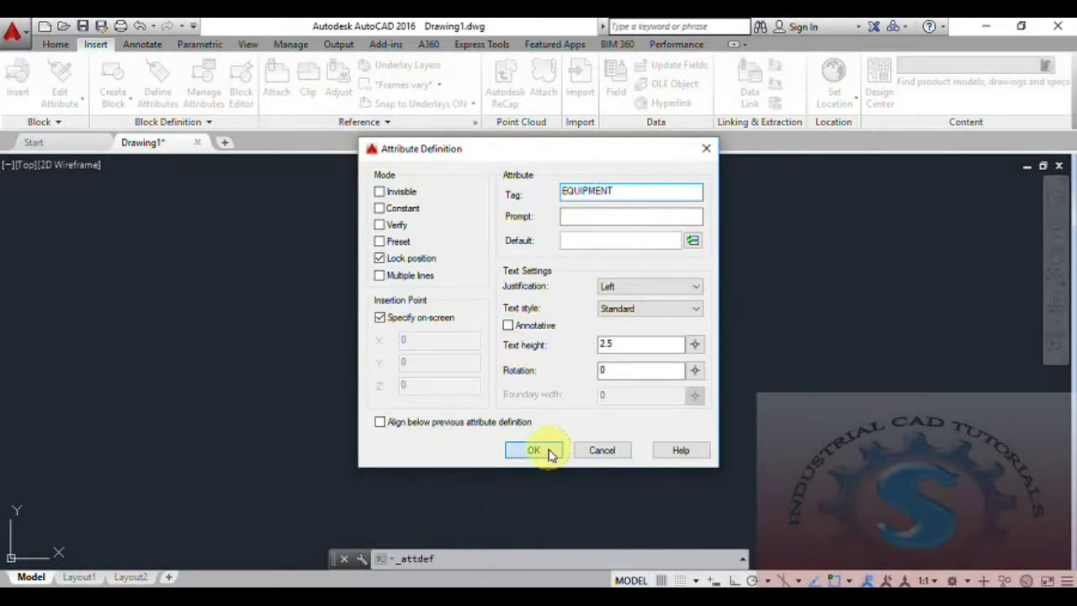
pyautogui.click(533, 450)
pyautogui.click(363, 363)
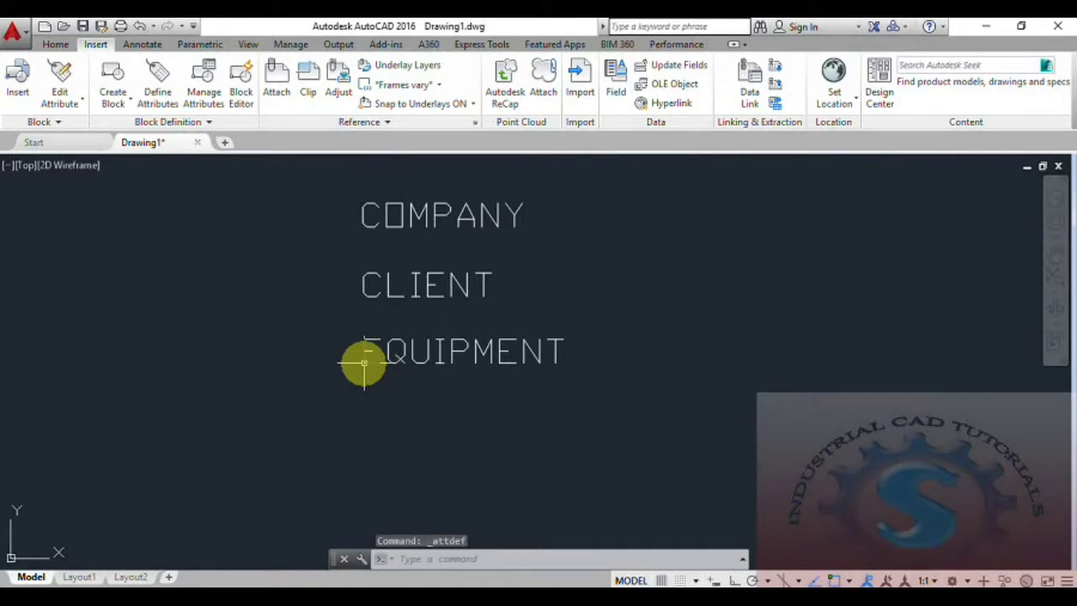
pyautogui.scroll(-3, 455, 433)
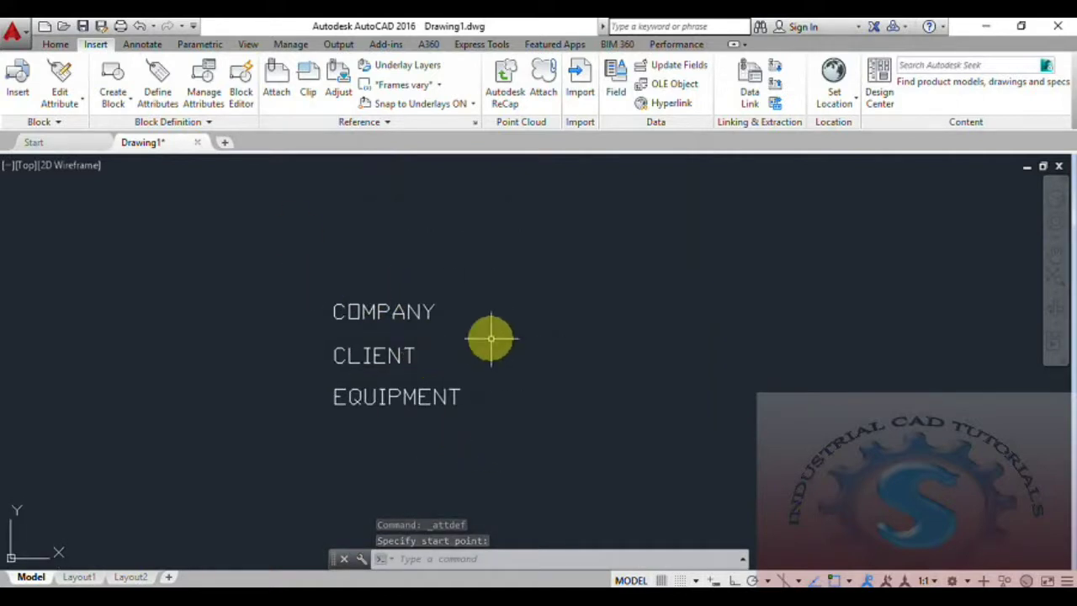
# - Draw a rectangle enclosing the three attribute tags, leaving wide empty space to the right of the text
pyautogui.press('Escape')
pyautogui.press('Escape')
pyautogui.write('REC')
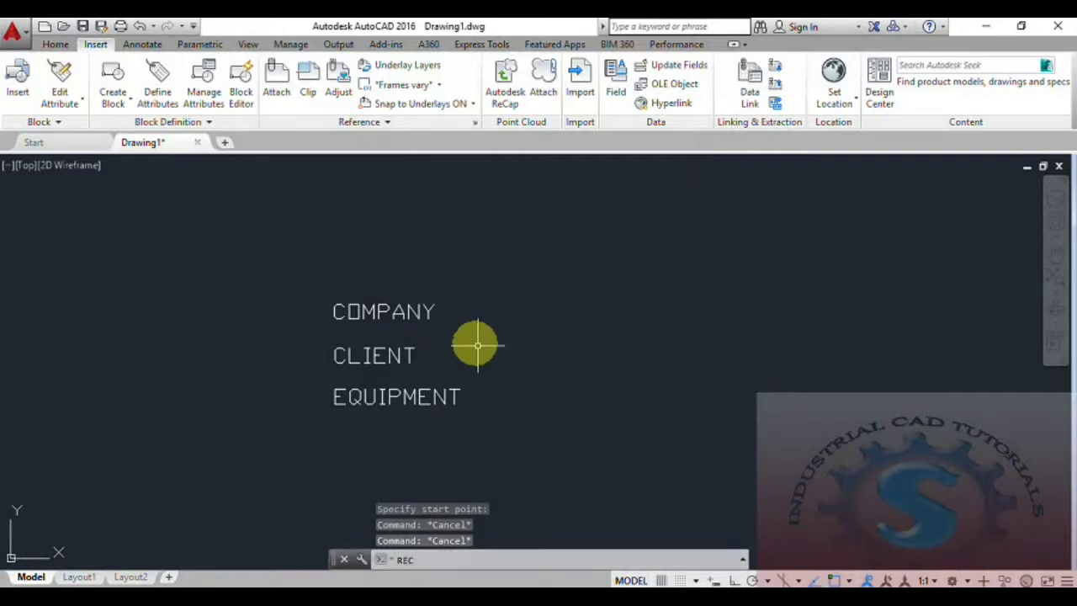
pyautogui.press('Return')
pyautogui.click(310, 291)
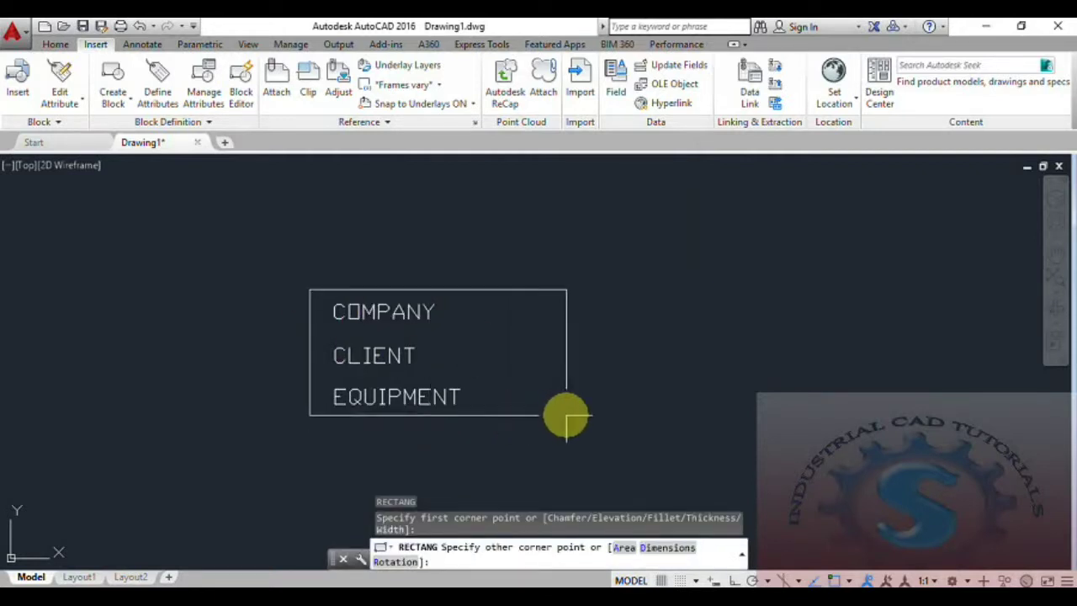
pyautogui.click(794, 413)
# - Draw a horizontal dividing line across the full width of the rectangle between COMPANY and CLIENT
pyautogui.moveTo(641, 419)
pyautogui.mouseDown(button='middle')
pyautogui.moveTo(649, 409)
pyautogui.moveTo(634, 409)
pyautogui.mouseUp(button='middle')
pyautogui.write('l')
pyautogui.press('Return')
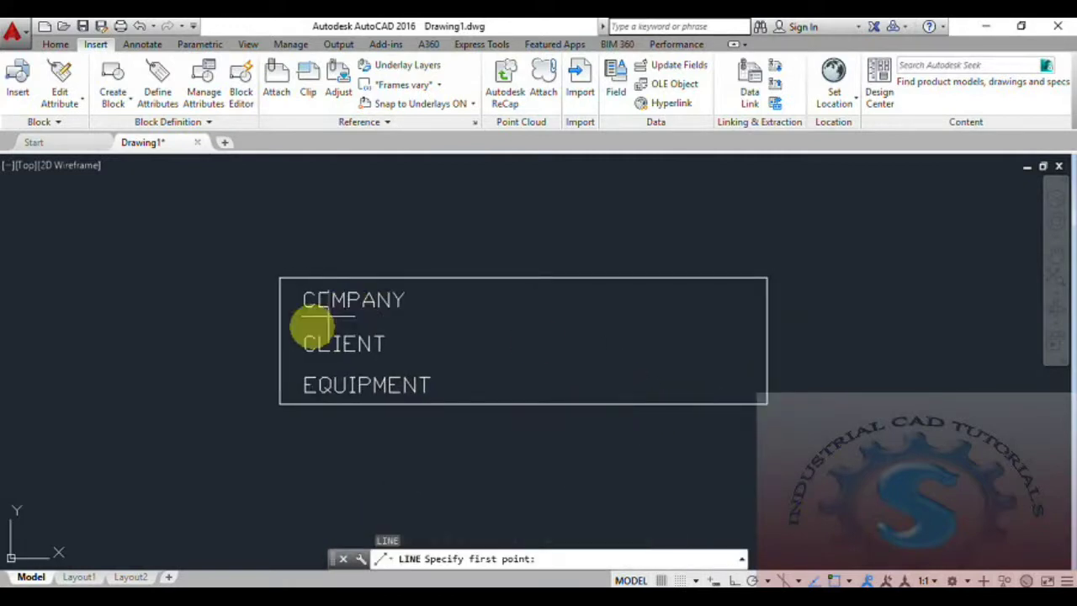
pyautogui.click(283, 321)
pyautogui.click(765, 322)
pyautogui.press('Escape')
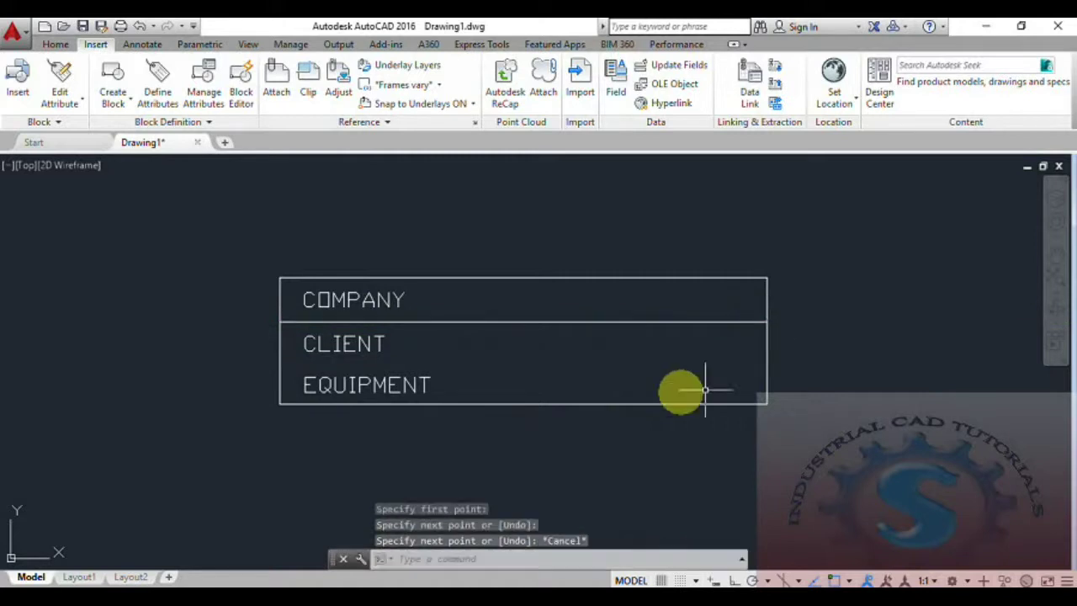
# - Copy the dividing line from its left endpoint down to between CLIENT and EQUIPMENT
pyautogui.moveTo(544, 390); pyautogui.dragTo(538, 376, button='middle')
pyautogui.write('co')
pyautogui.press('Return')
pyautogui.click(572, 320)
pyautogui.click(538, 295)
pyautogui.press('Return')
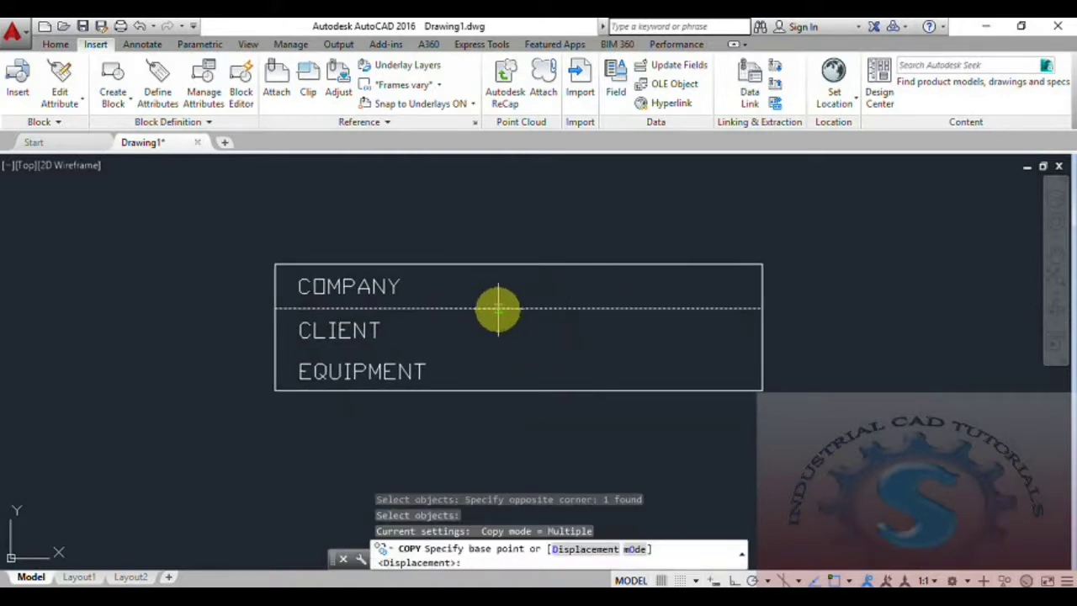
pyautogui.click(274, 307)
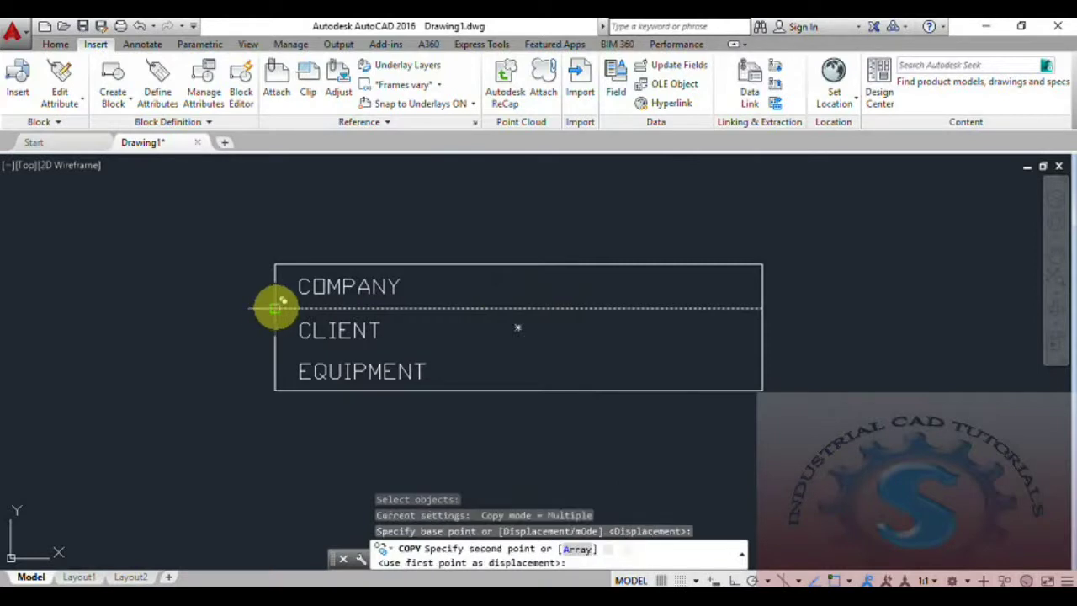
pyautogui.click(274, 349)
pyautogui.press('Escape')
pyautogui.moveTo(383, 382); pyautogui.dragTo(380, 400, button='middle')
pyautogui.scroll(2, 380, 387)
pyautogui.scroll(-2, 385, 380)
pyautogui.scroll(2, 385, 380)
pyautogui.scroll(-2, 384, 379)
pyautogui.moveTo(475, 392)
pyautogui.mouseDown(button='middle')
pyautogui.moveTo(522, 368)
pyautogui.moveTo(495, 383)
pyautogui.mouseUp(button='middle')
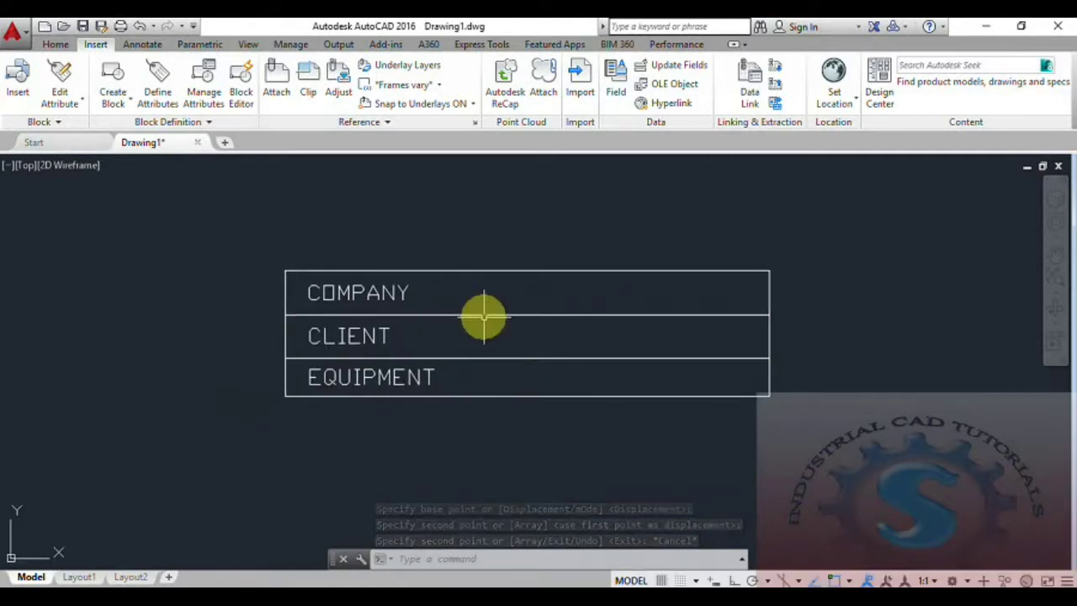
pyautogui.moveTo(484, 324); pyautogui.dragTo(484, 334, button='middle')
# - Create a block named 1 from the whole table and its three attributes, with the base point at the table's lower-left corner
pyautogui.click(129, 105)
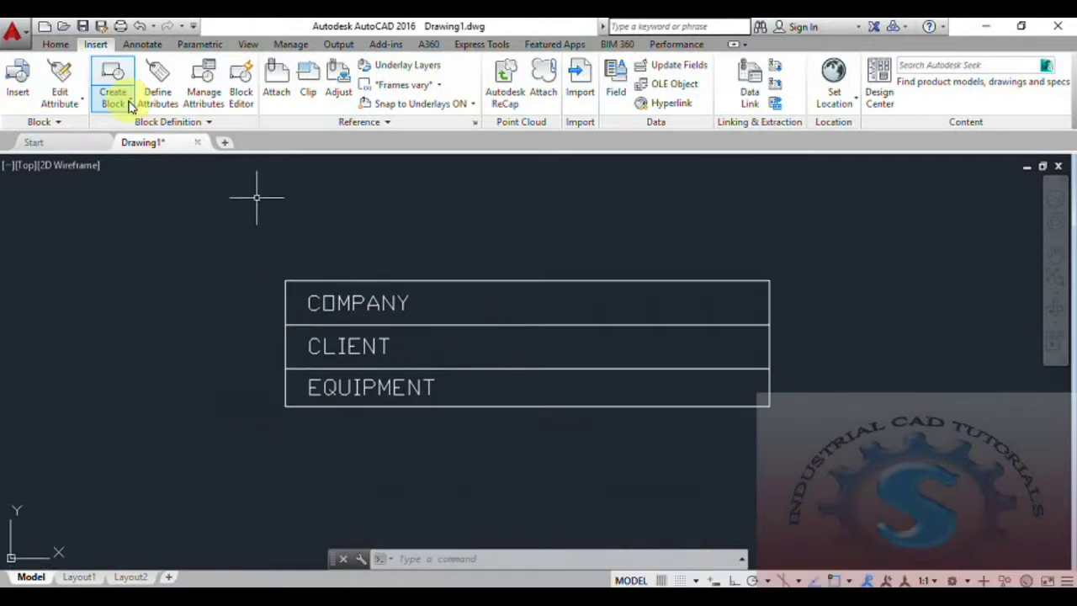
pyautogui.click(137, 130)
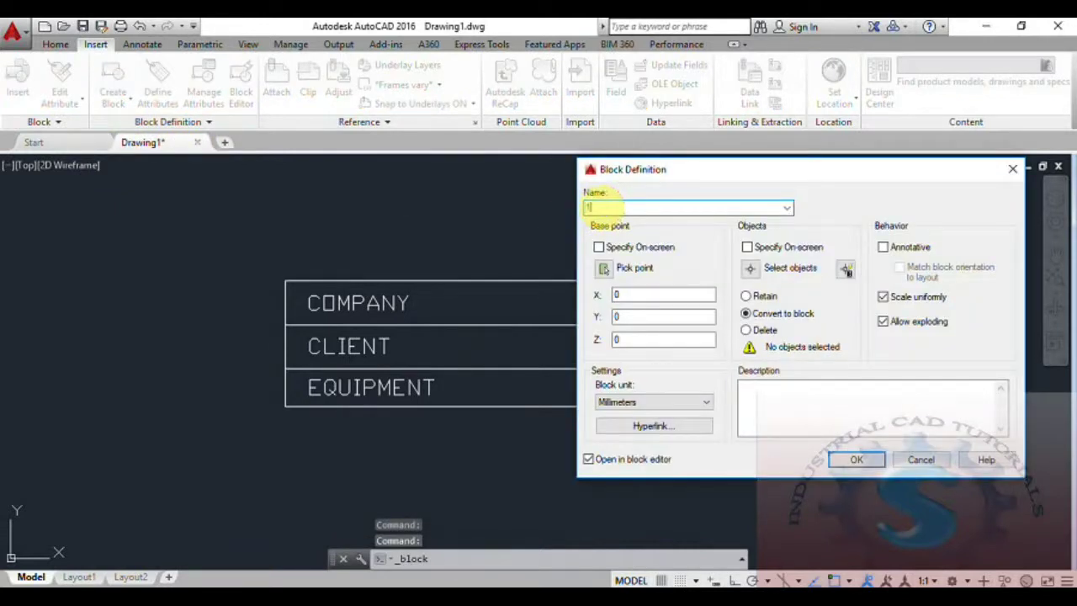
pyautogui.click(603, 268)
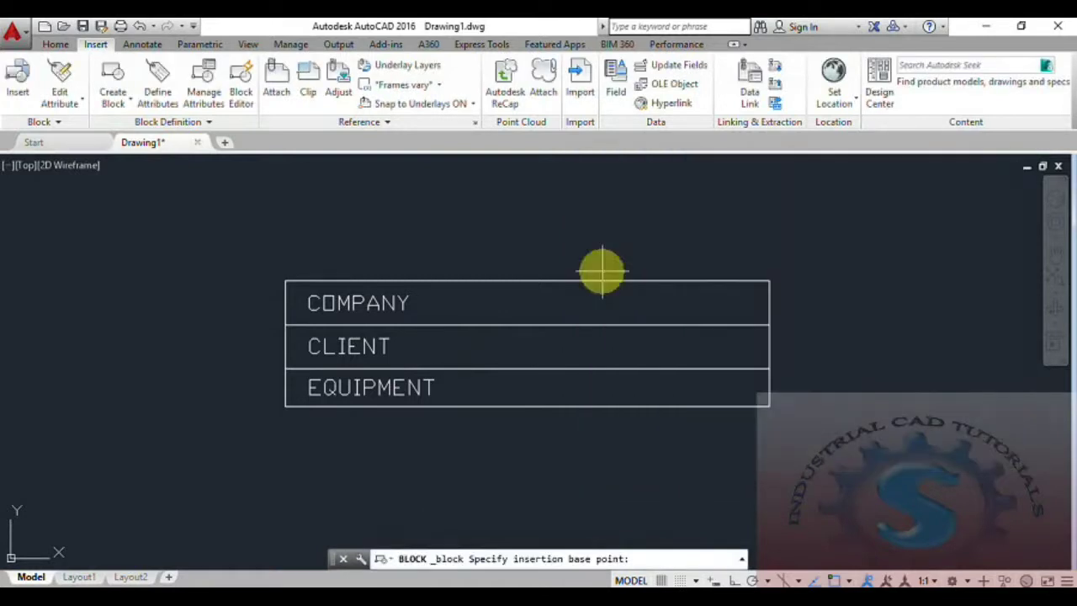
pyautogui.click(285, 407)
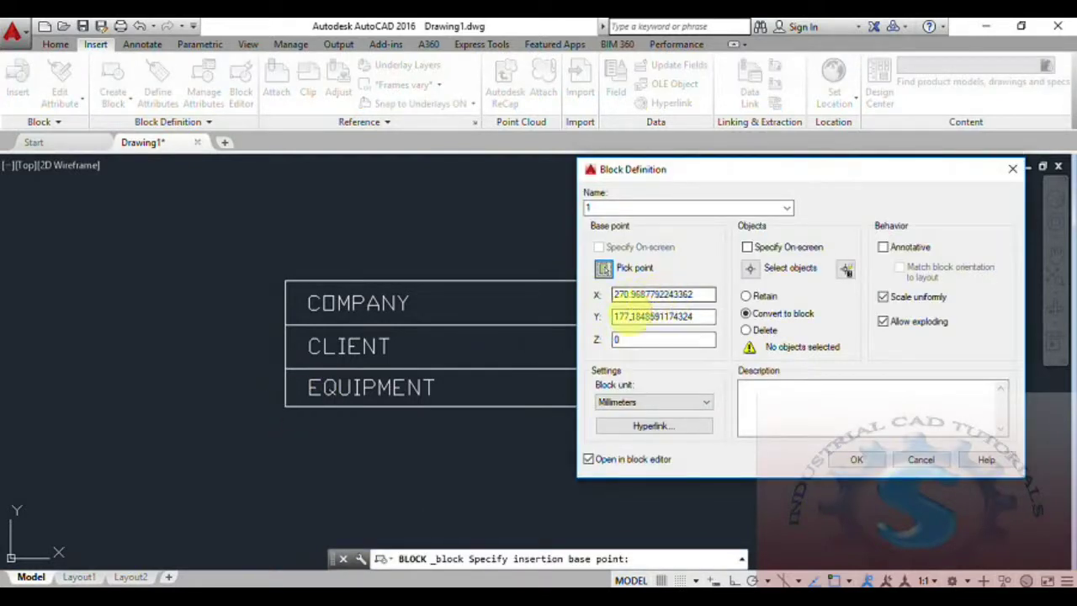
pyautogui.click(750, 267)
pyautogui.click(805, 429)
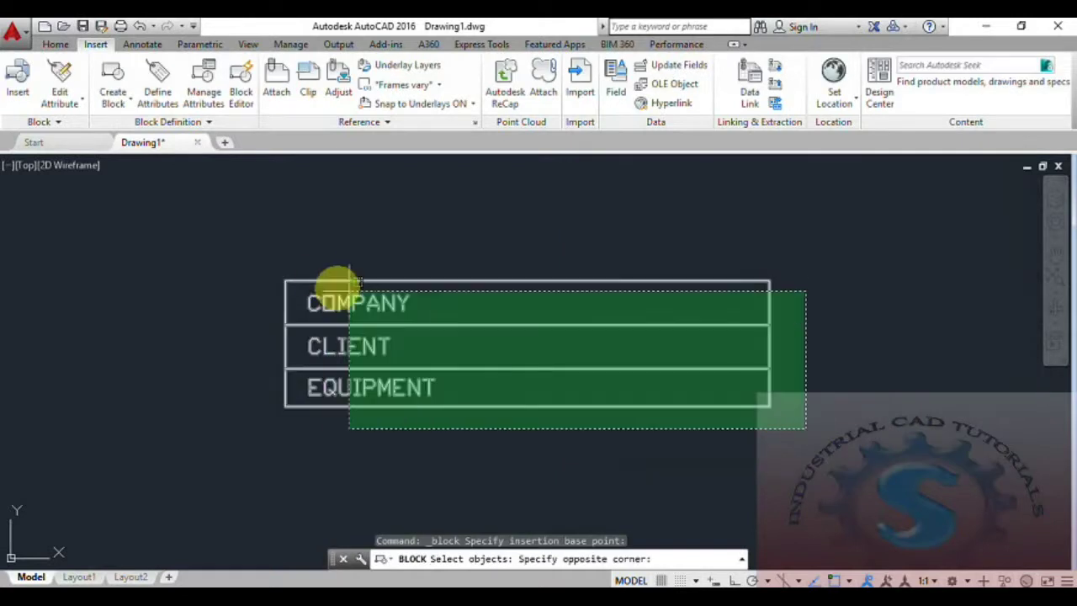
pyautogui.click(252, 254)
pyautogui.press('Return')
pyautogui.write('1')
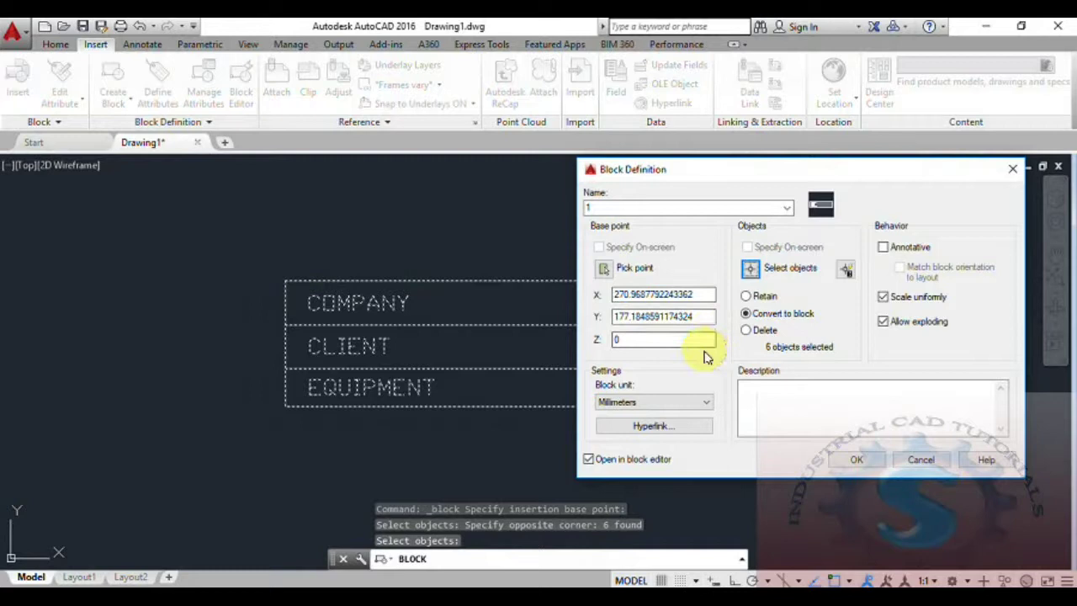
pyautogui.click(856, 463)
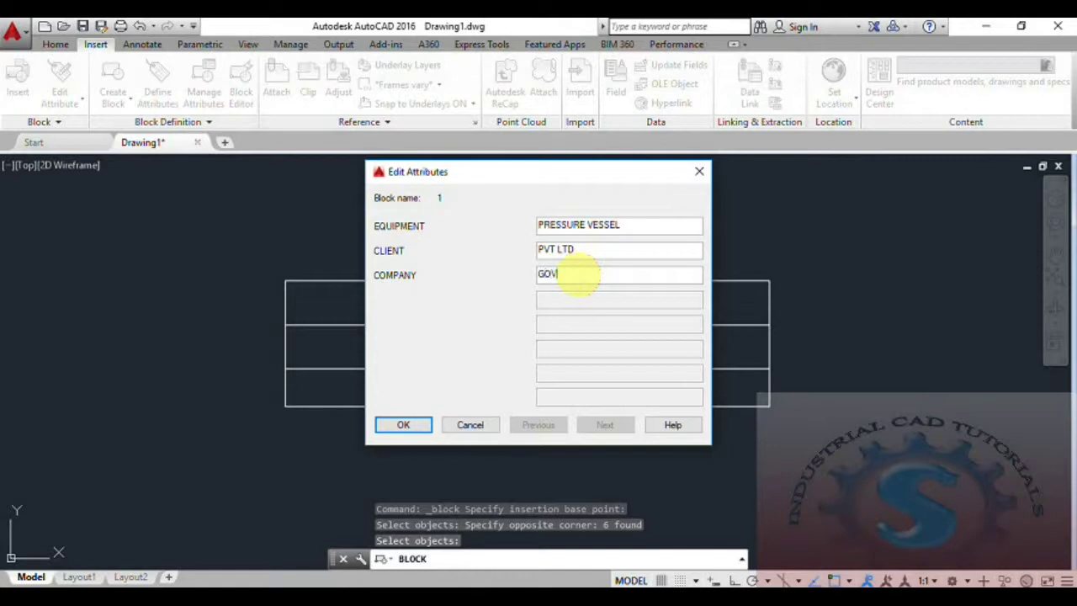
# - Fill in the block's attributes as EQUIPMENT PRESSURE VESSEL, CLIENT PVT LTD and COMPANY GOVT LTD, and leave the Block Editor
pyautogui.click(404, 429)
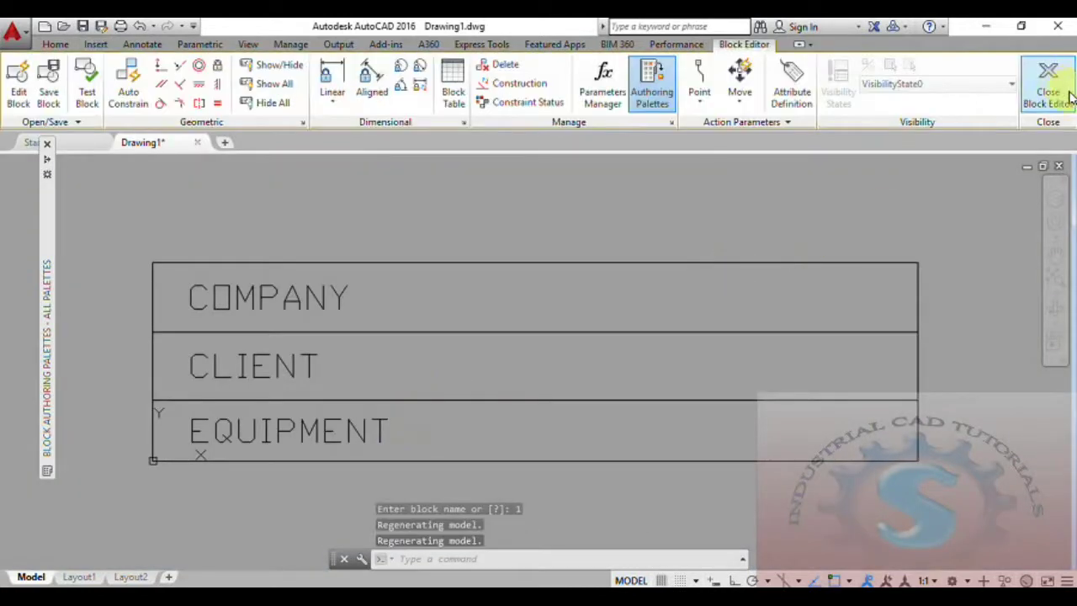
pyautogui.click(1062, 94)
pyautogui.moveTo(497, 373); pyautogui.dragTo(455, 385, button='middle')
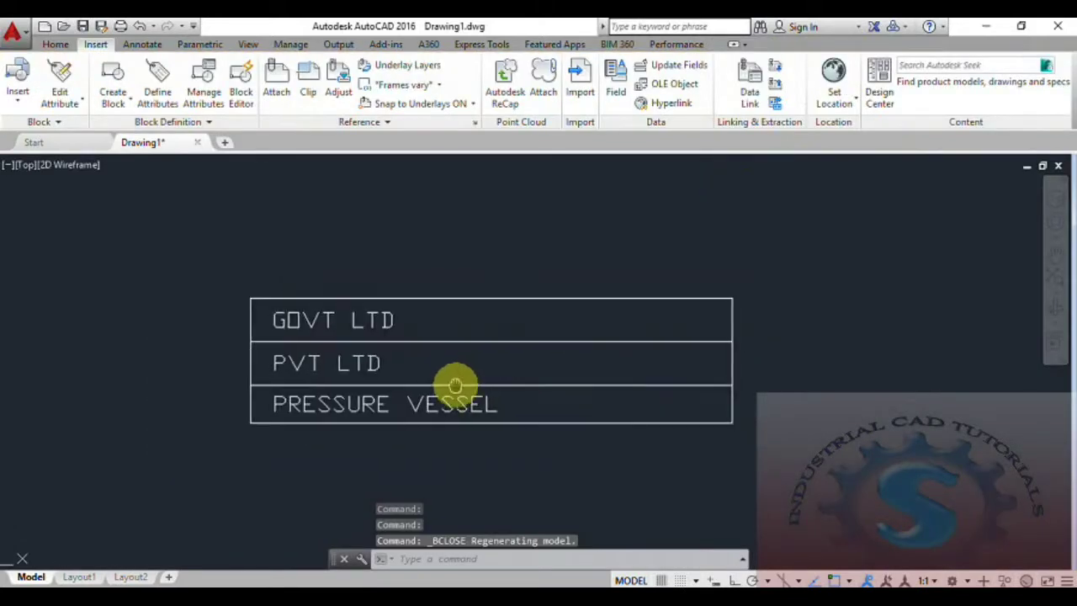
# - Insert block 1 below the existing table's lower-right corner with EQUIPMENT STORAGE TANK, CLIENT G LTD and COMPANY V LTD
pyautogui.click(19, 105)
pyautogui.click(43, 151)
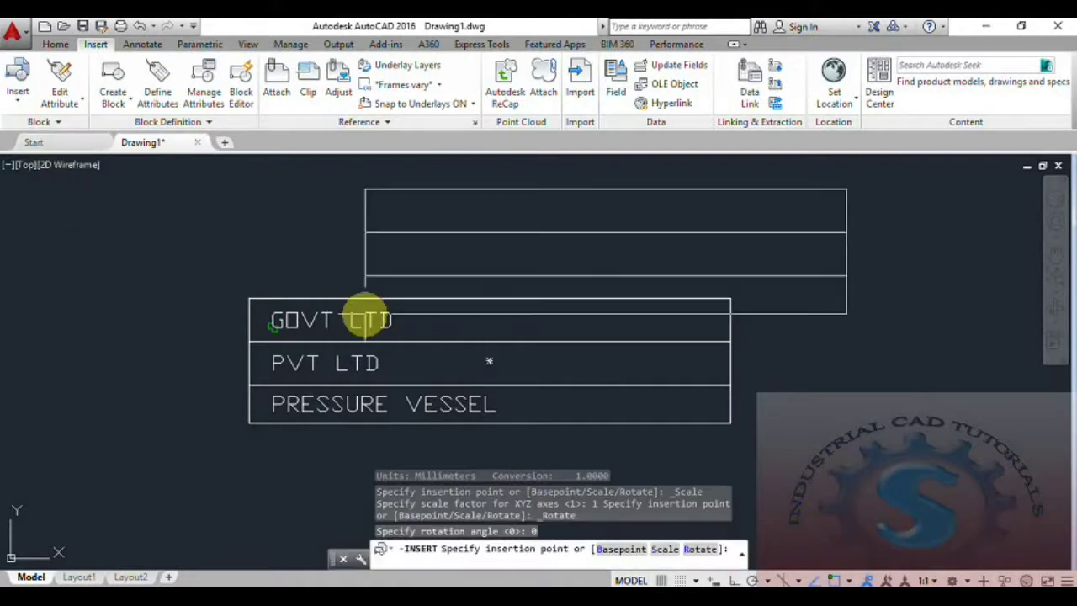
pyautogui.scroll(-2, 471, 381)
pyautogui.click(396, 416)
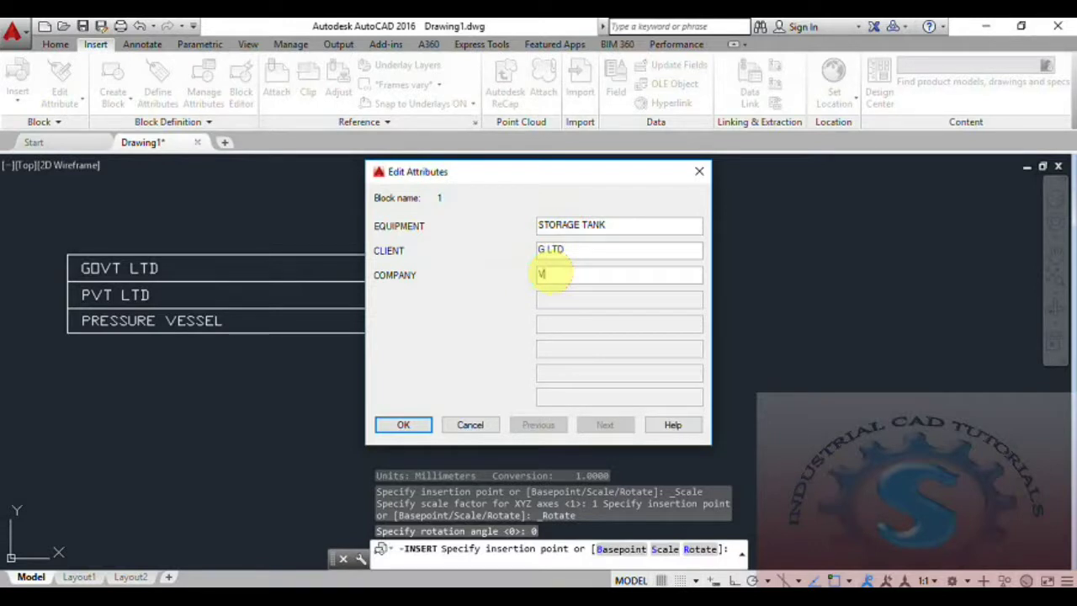
pyautogui.click(407, 425)
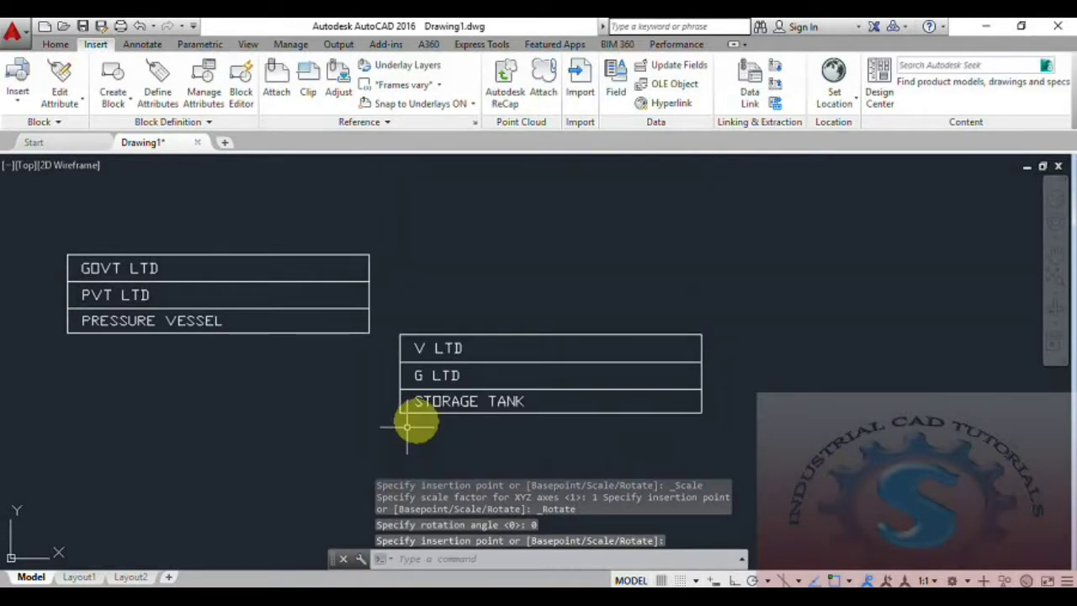
pyautogui.scroll(-2, 454, 395)
pyautogui.scroll(3, 461, 374)
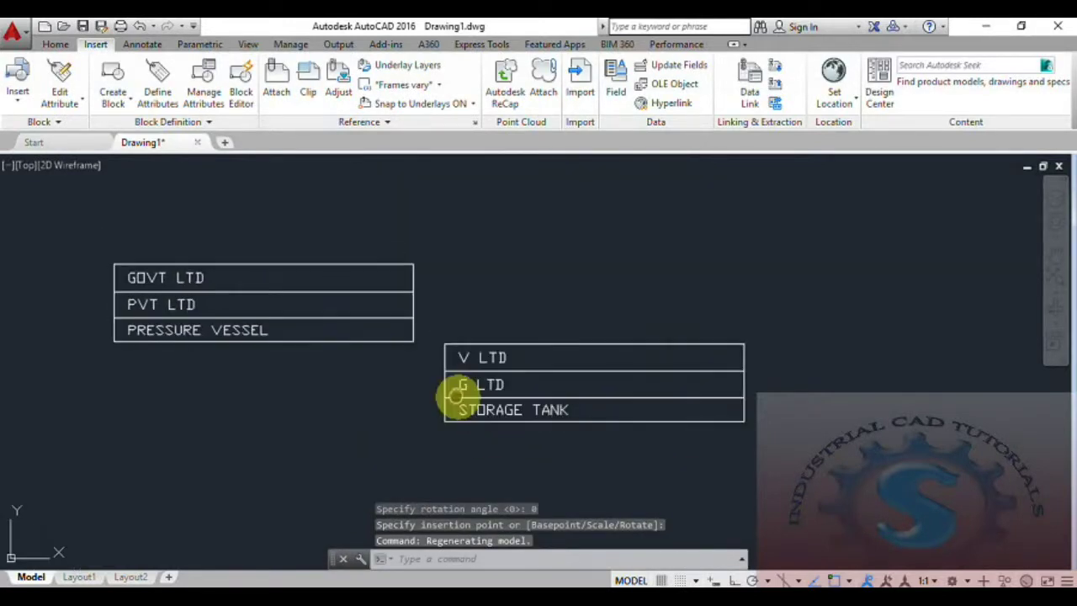
pyautogui.click(16, 100)
pyautogui.click(16, 99)
pyautogui.click(16, 100)
pyautogui.click(16, 99)
pyautogui.scroll(2, 416, 331)
pyautogui.scroll(-2, 416, 332)
# - Turn on the grid display in model space
pyautogui.press('F7')
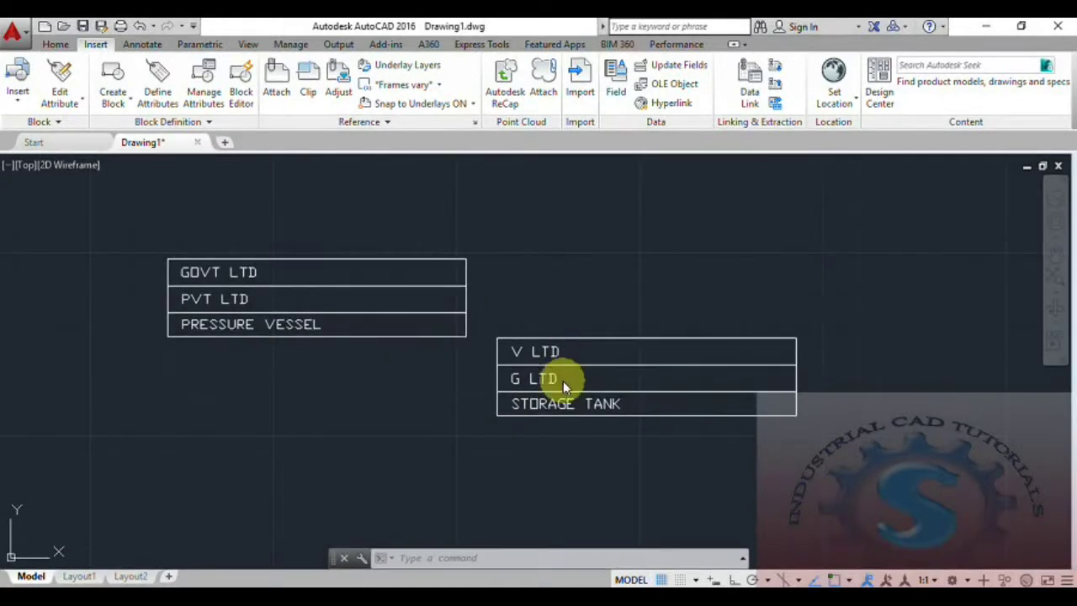
# - Examine the additional Express block tools, including Convert block to xref
pyautogui.click(483, 45)
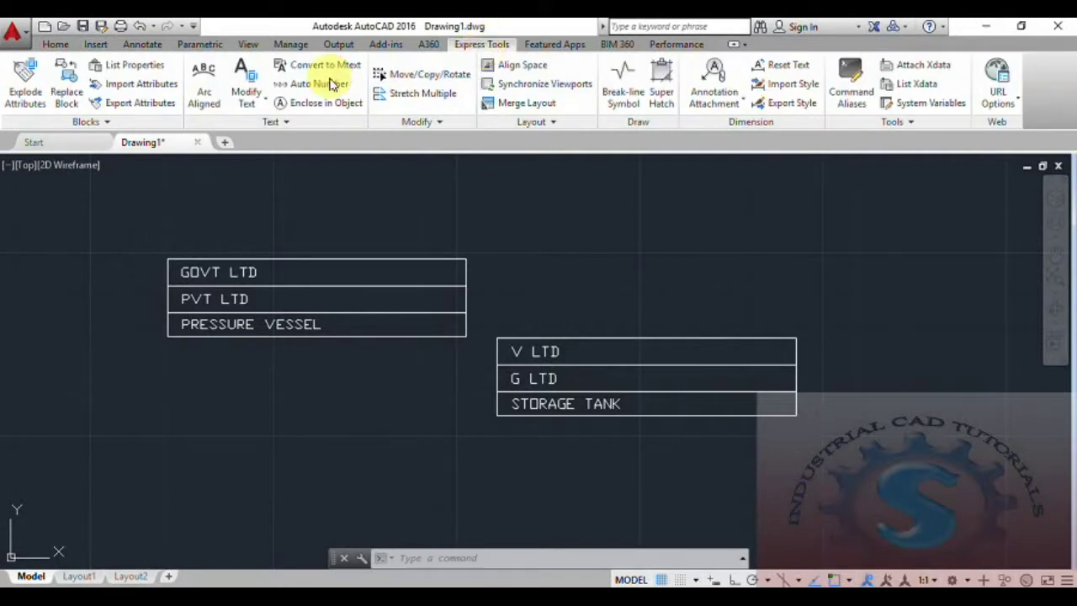
pyautogui.click(84, 122)
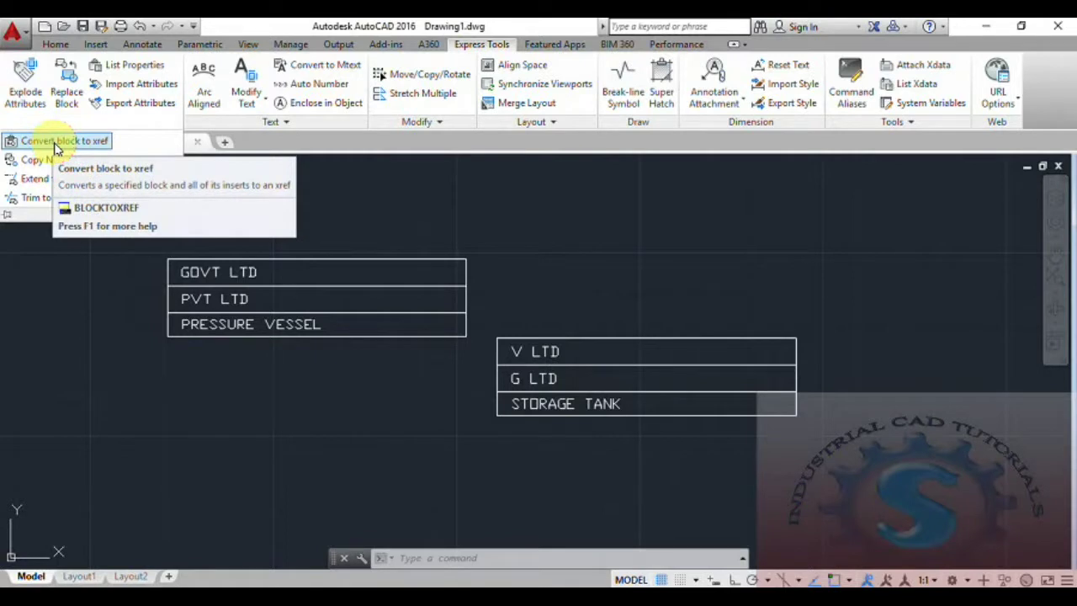
pyautogui.click(95, 125)
pyautogui.click(99, 143)
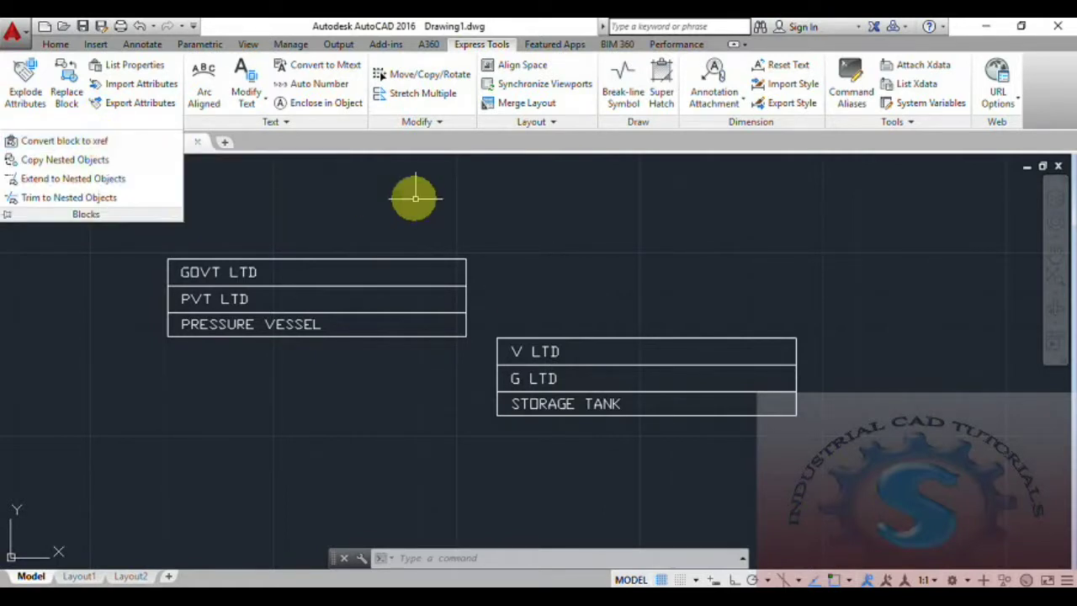
pyautogui.press('Escape')
pyautogui.press('Escape')
pyautogui.moveTo(614, 327); pyautogui.dragTo(625, 336, button='middle')
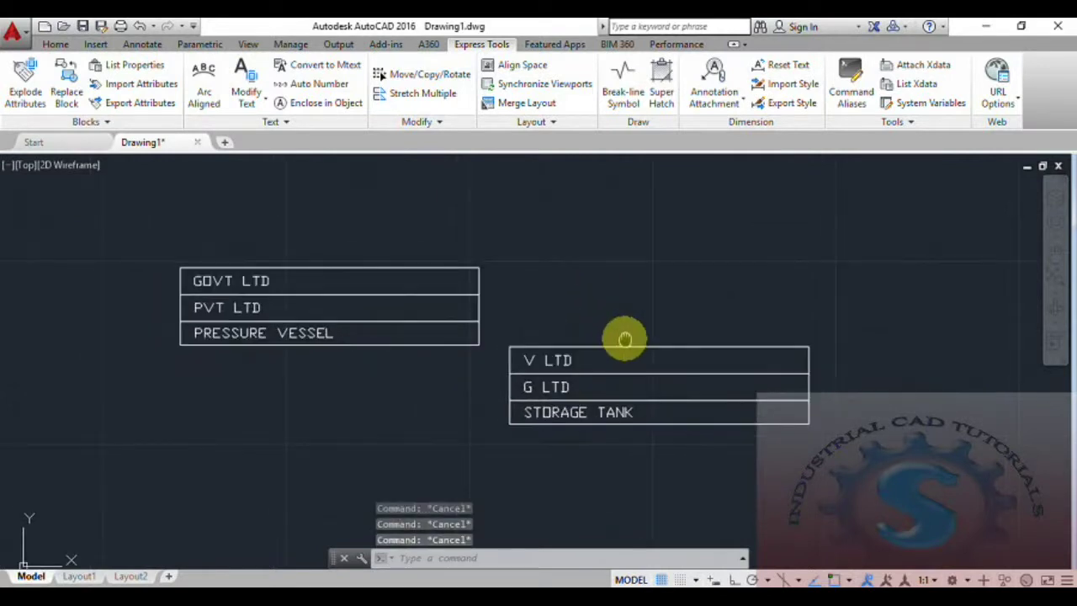
# - Delete both inserted title-table blocks from model space
pyautogui.click(820, 439)
pyautogui.click(116, 206)
pyautogui.press('Delete')
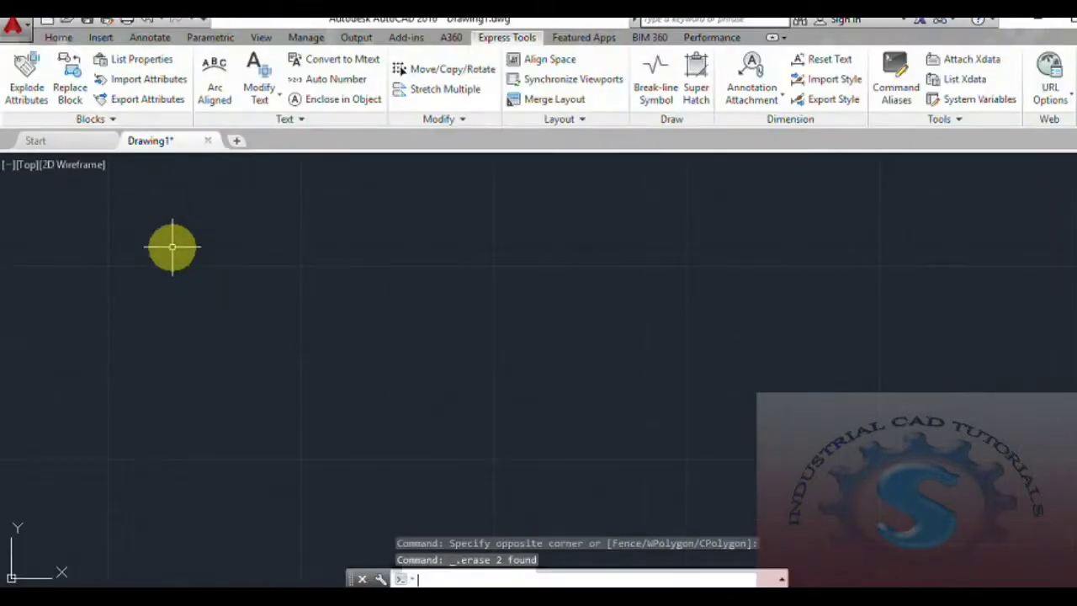
# - View the blocks offered by the Convert block to xref tool and leave it without converting any
pyautogui.click(92, 119)
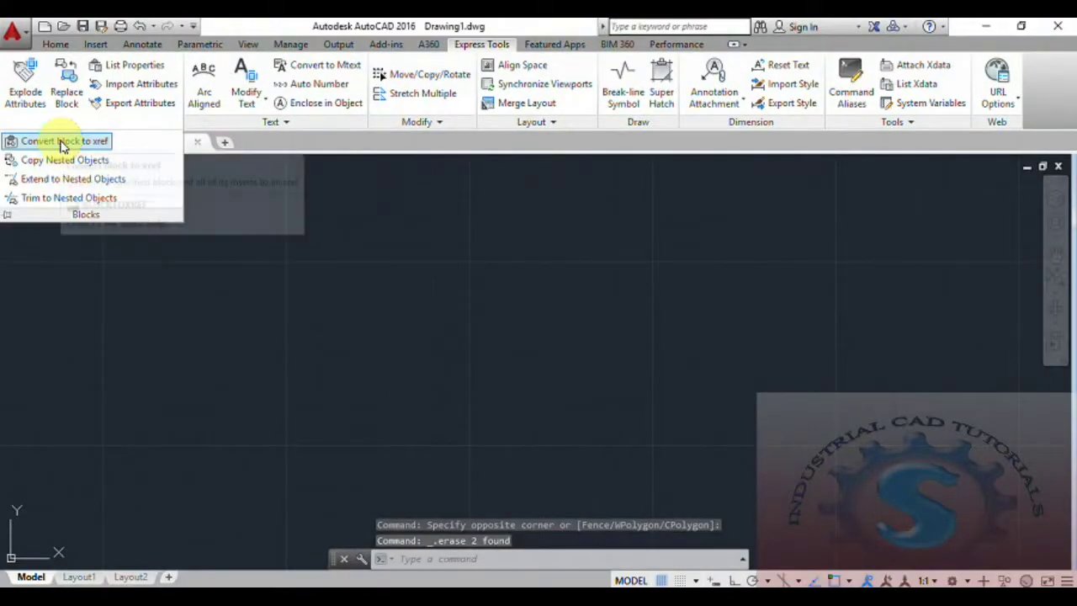
pyautogui.click(62, 144)
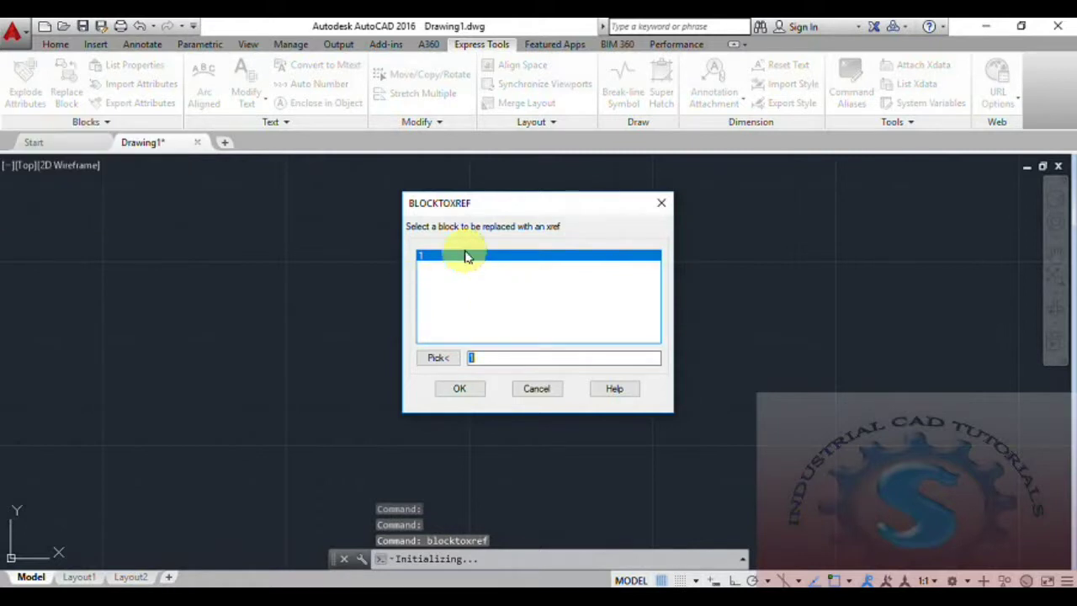
pyautogui.click(547, 388)
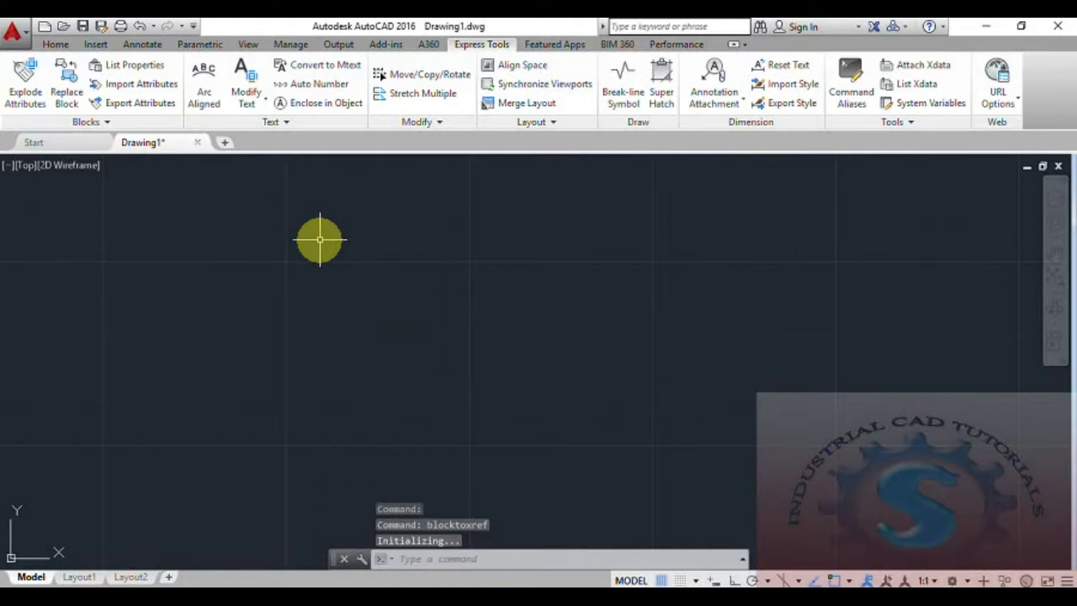
# - Switch from AutoCAD to the Windows desktop and refresh it
pyautogui.click(989, 30)
pyautogui.rightClick(271, 202)
pyautogui.click(301, 243)
pyautogui.rightClick(296, 237)
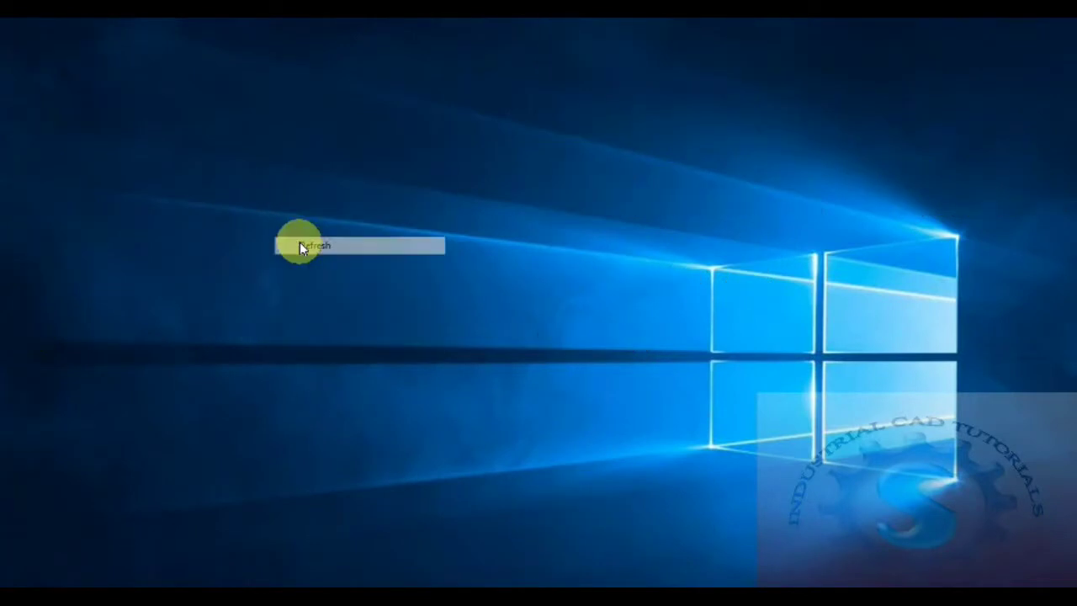
pyautogui.click(331, 282)
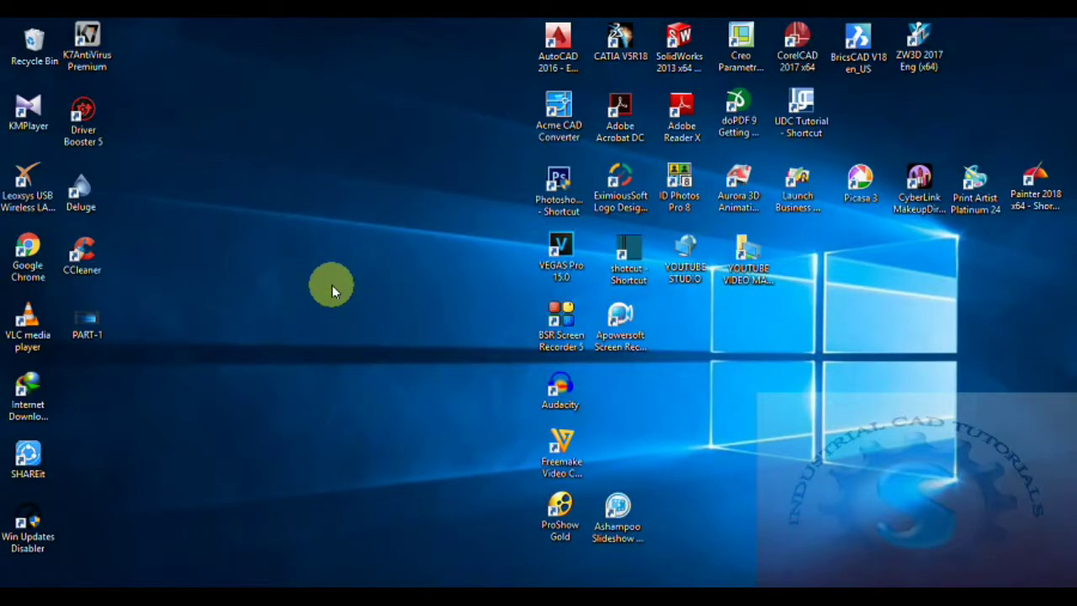
# - Open File Explorer and go to the AutoCAD 2016 folder under Program Files\Autodesk on Local Disk (C:)
pyautogui.moveTo(484, 597)
pyautogui.press('super+e')
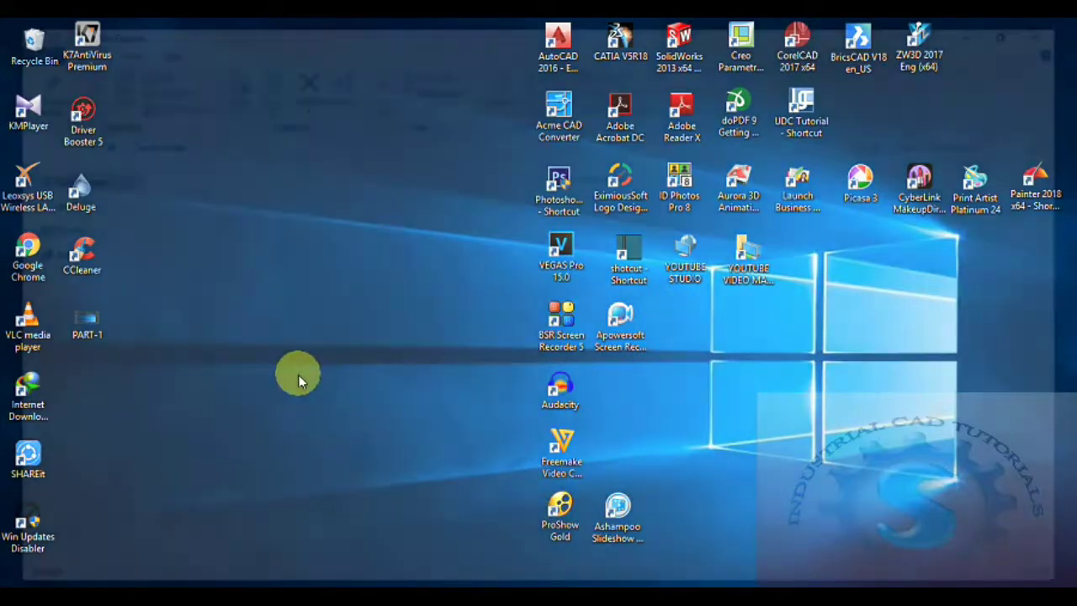
pyautogui.click(50, 231)
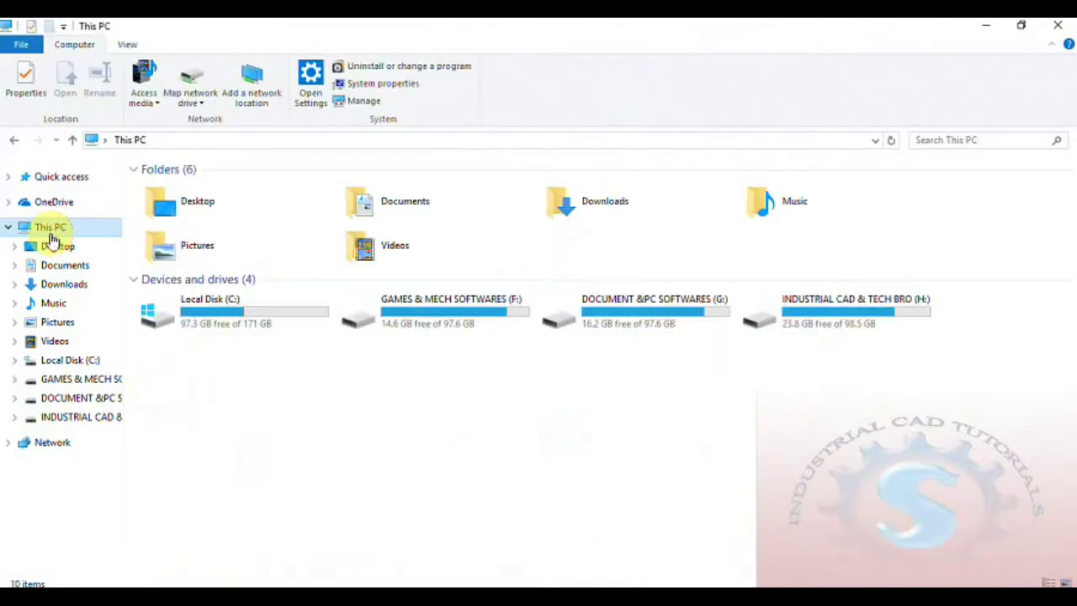
pyautogui.doubleClick(240, 317)
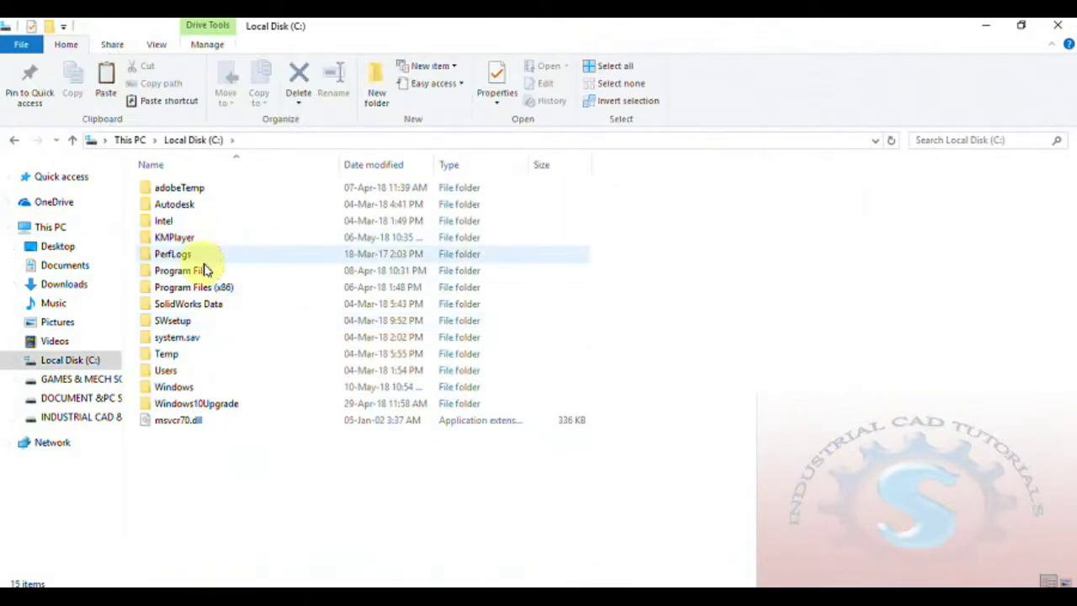
pyautogui.doubleClick(205, 271)
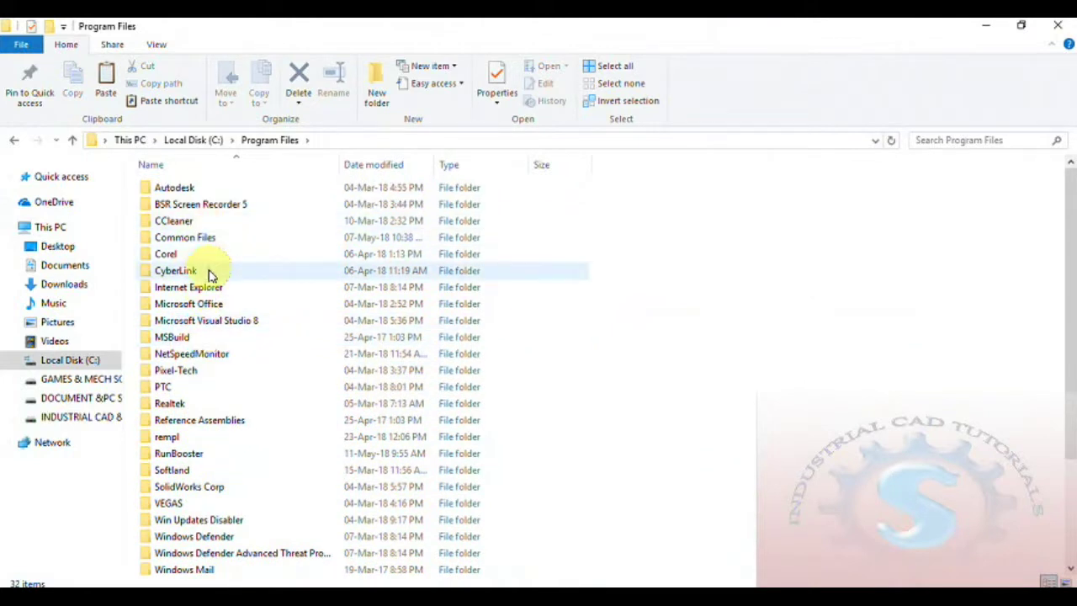
pyautogui.press('Home')
pyautogui.doubleClick(209, 187)
pyautogui.doubleClick(211, 206)
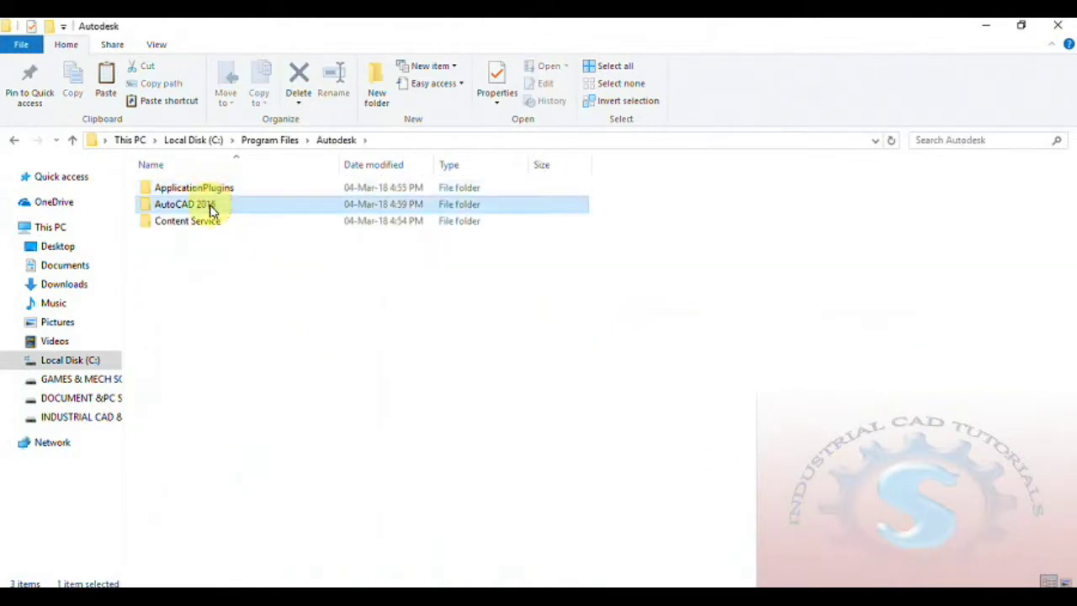
pyautogui.scroll(-5, 282, 371)
pyautogui.write('sharemfc')
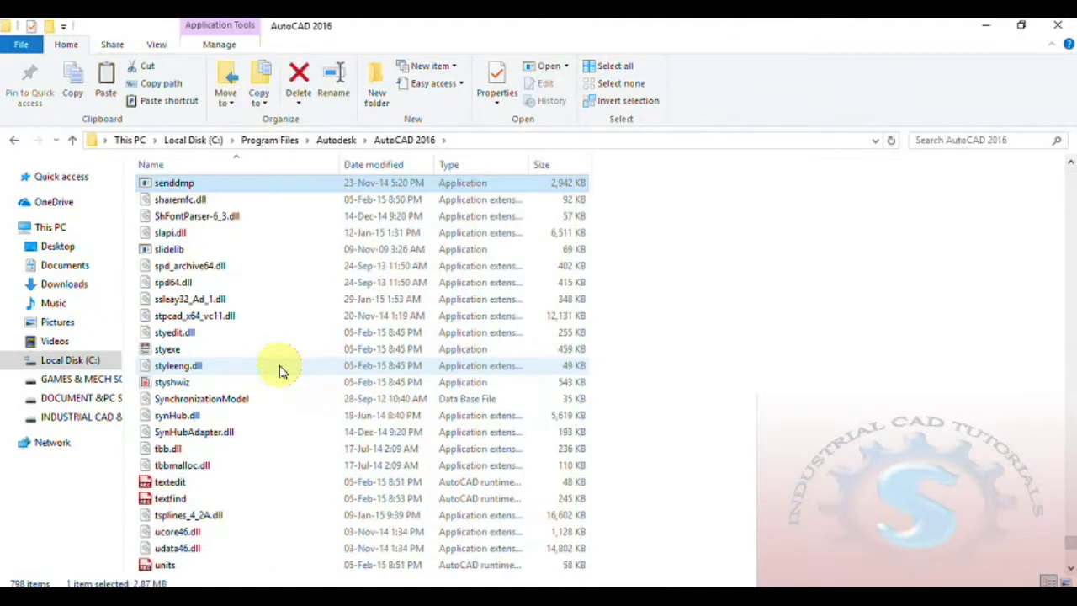
pyautogui.scroll(20, 277, 322)
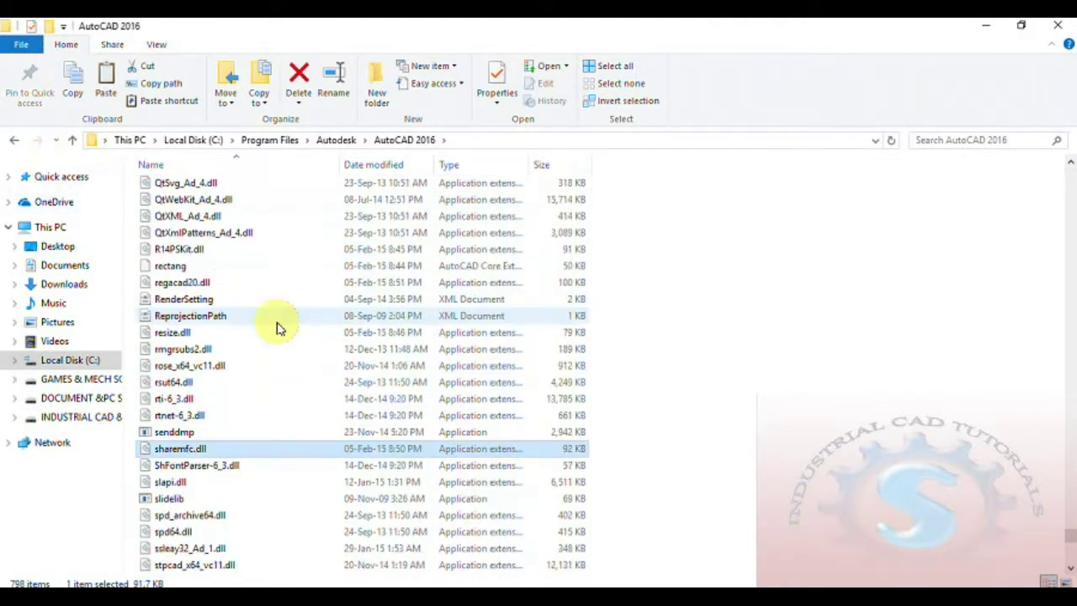
pyautogui.click(14, 140)
pyautogui.doubleClick(212, 206)
# - Open the Manufacturing folder inside Sample\Sheet Sets of the AutoCAD 2016 installation folder
pyautogui.scroll(-6, 488, 421)
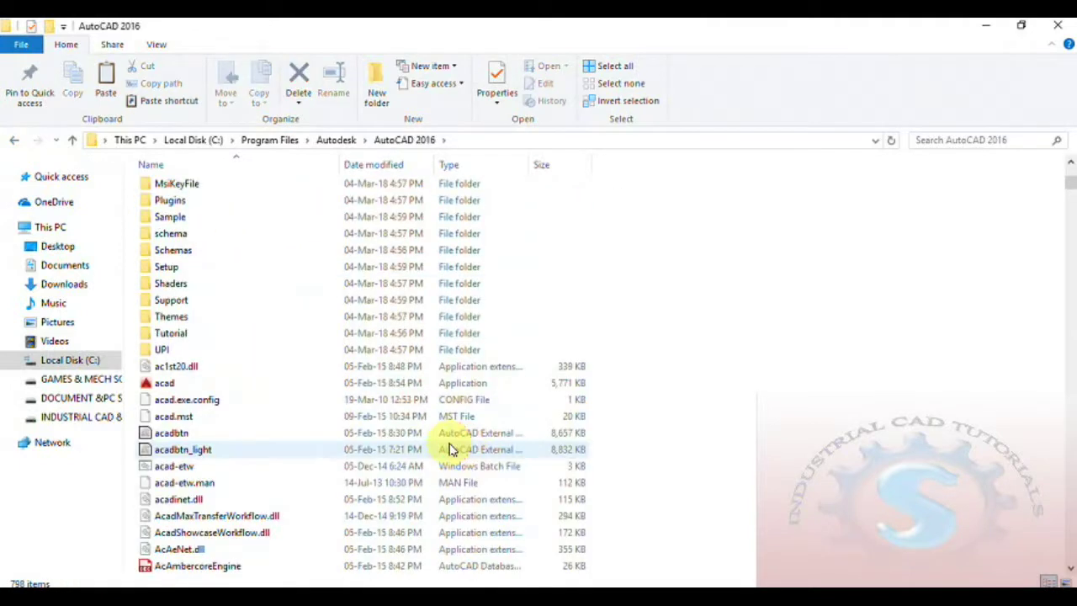
pyautogui.scroll(2, 445, 433)
pyautogui.doubleClick(178, 318)
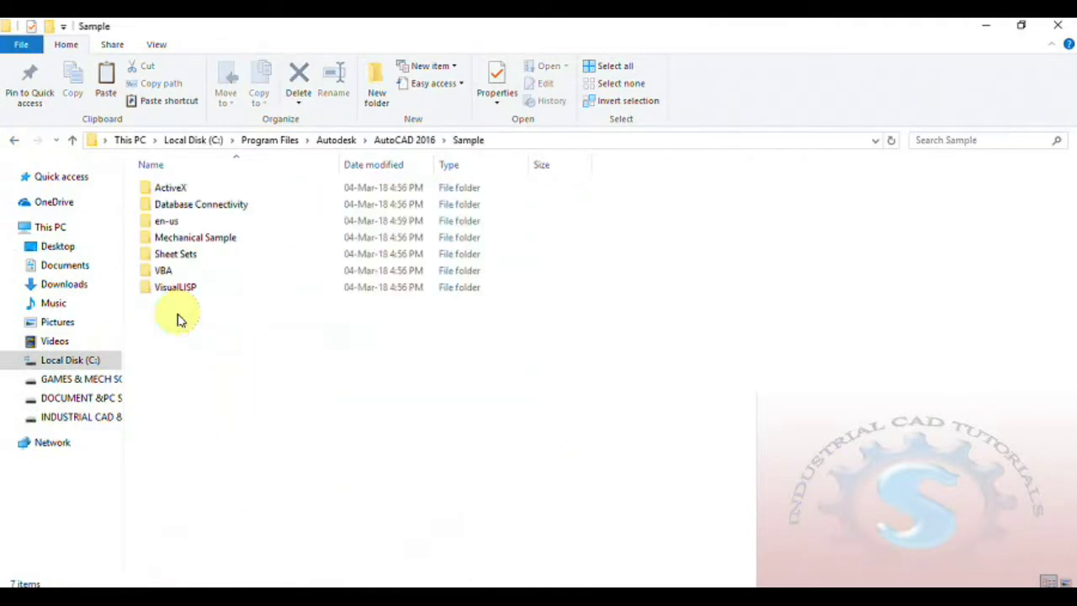
pyautogui.doubleClick(185, 254)
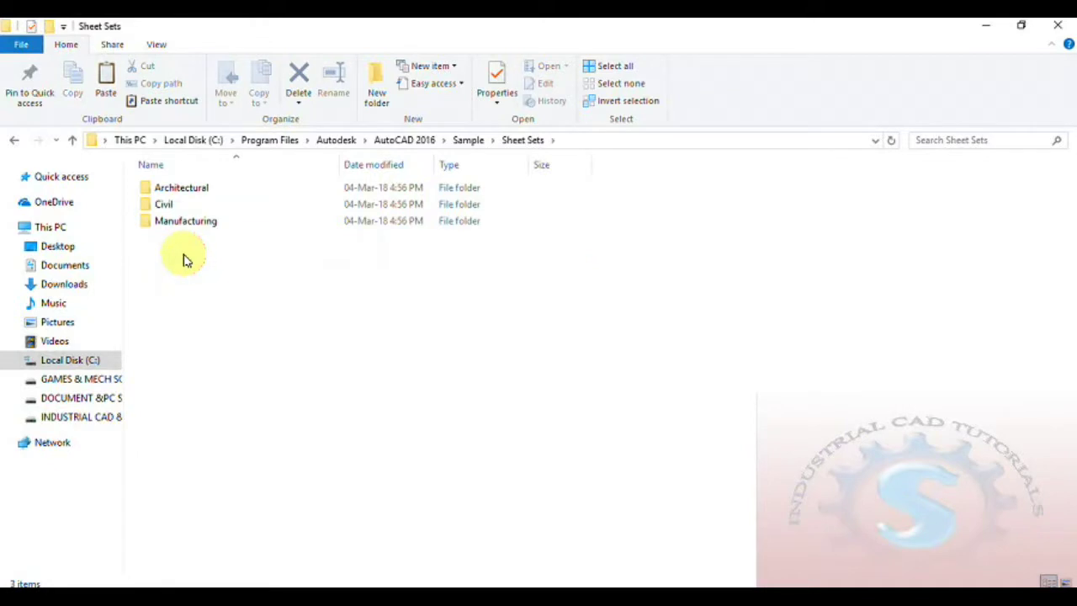
pyautogui.doubleClick(185, 222)
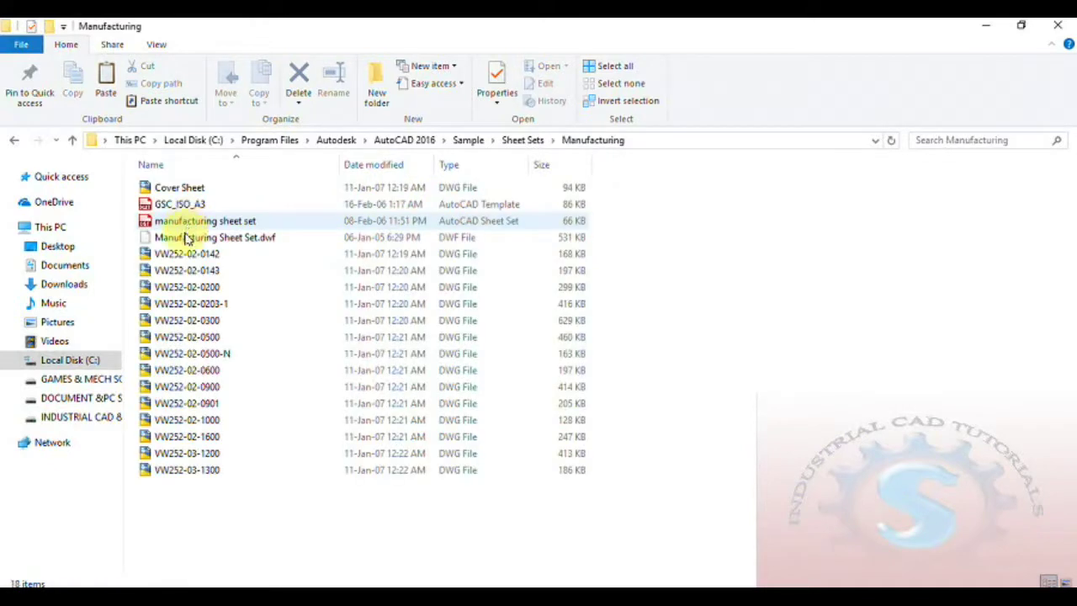
# - Look through the VW252 sample drawings in the Manufacturing folder for a suitable file
pyautogui.click(187, 254)
pyautogui.press('Down')
pyautogui.press('Down')
pyautogui.press('Down')
pyautogui.press('Down')
pyautogui.press('Down')
pyautogui.press('Down')
pyautogui.press('Down')
pyautogui.press('Down')
pyautogui.press('Down')
pyautogui.press('Down')
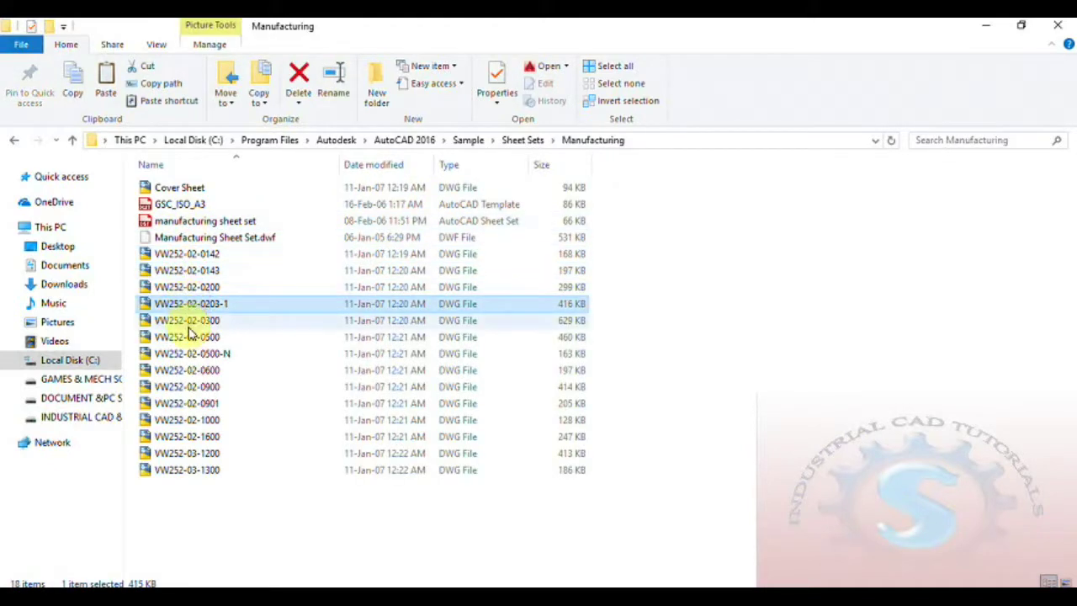
pyautogui.press('Up')
pyautogui.press('Up')
pyautogui.press('Up')
pyautogui.press('Up')
pyautogui.press('Up')
pyautogui.press('Up')
pyautogui.press('Up')
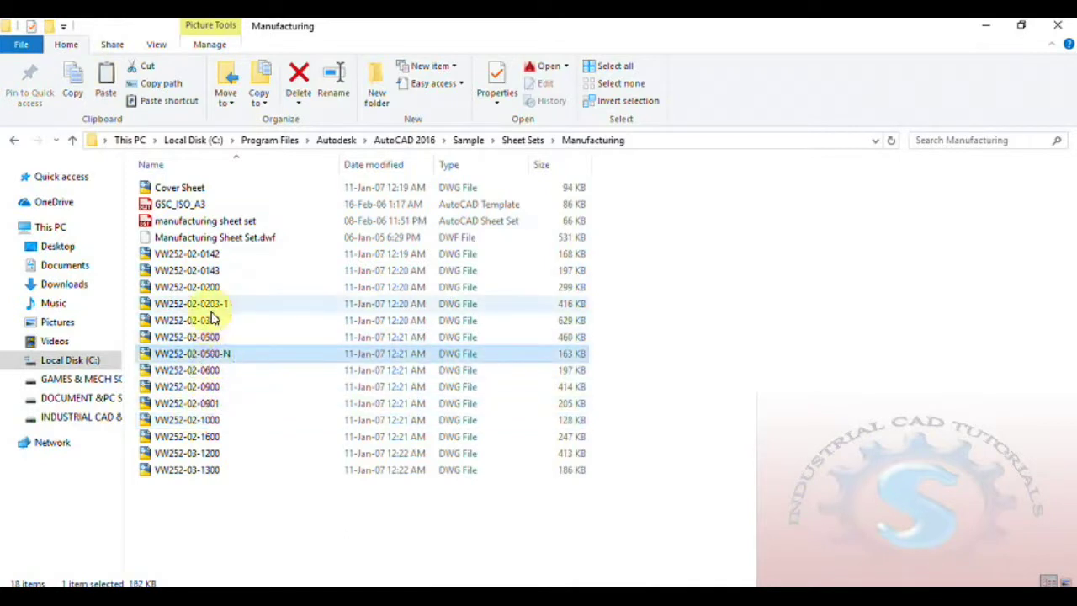
pyautogui.press('Down')
pyautogui.press('Down')
pyautogui.press('Down')
pyautogui.press('Down')
pyautogui.press('Down')
pyautogui.press('Down')
pyautogui.press('Down')
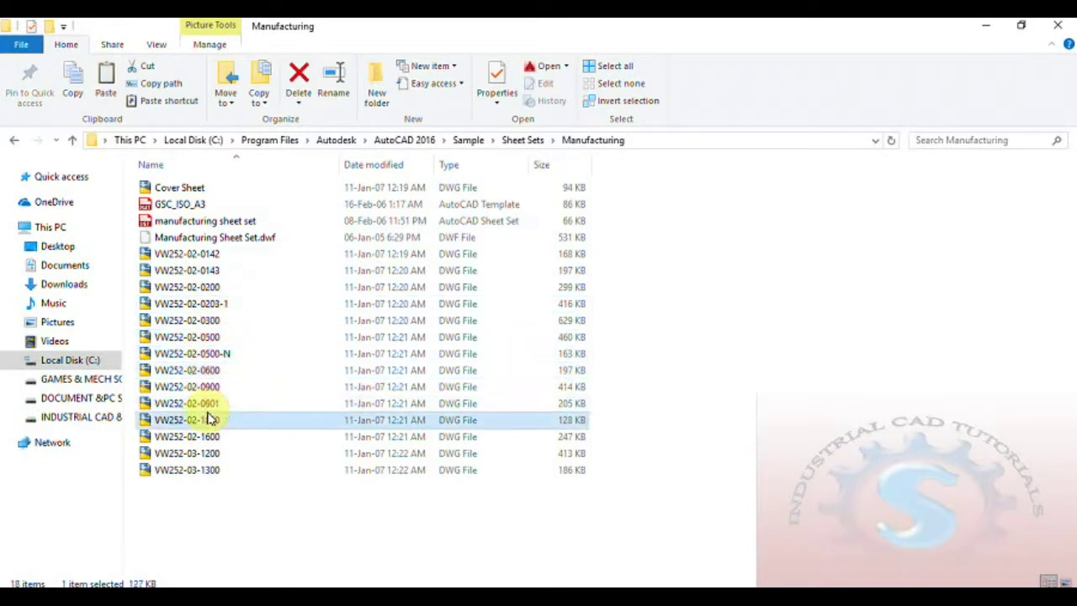
# - Copy drawing VW252-02-0600 to the desktop, place it below the PART-1 file and refresh the desktop
pyautogui.press('Up')
pyautogui.press('Up')
pyautogui.press('Up')
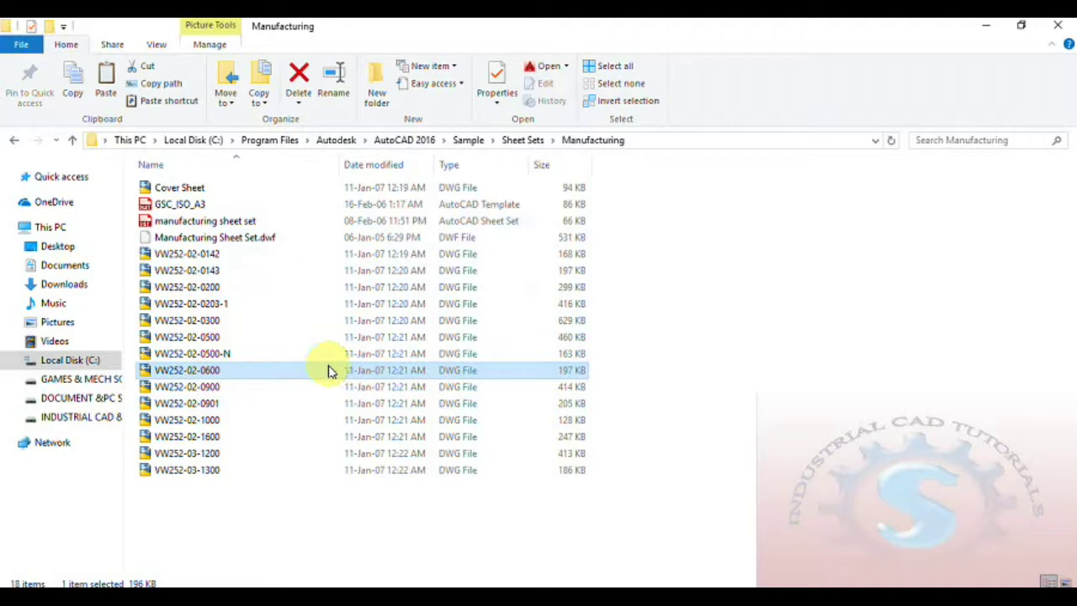
pyautogui.click(987, 26)
pyautogui.rightClick(176, 250)
pyautogui.click(229, 321)
pyautogui.moveTo(183, 212); pyautogui.dragTo(91, 390)
pyautogui.rightClick(207, 295)
pyautogui.click(237, 343)
# - Copy drawing VW252-02-0900 from the Manufacturing folder to the desktop and place it below the first copied VW252 drawing
pyautogui.moveTo(367, 598)
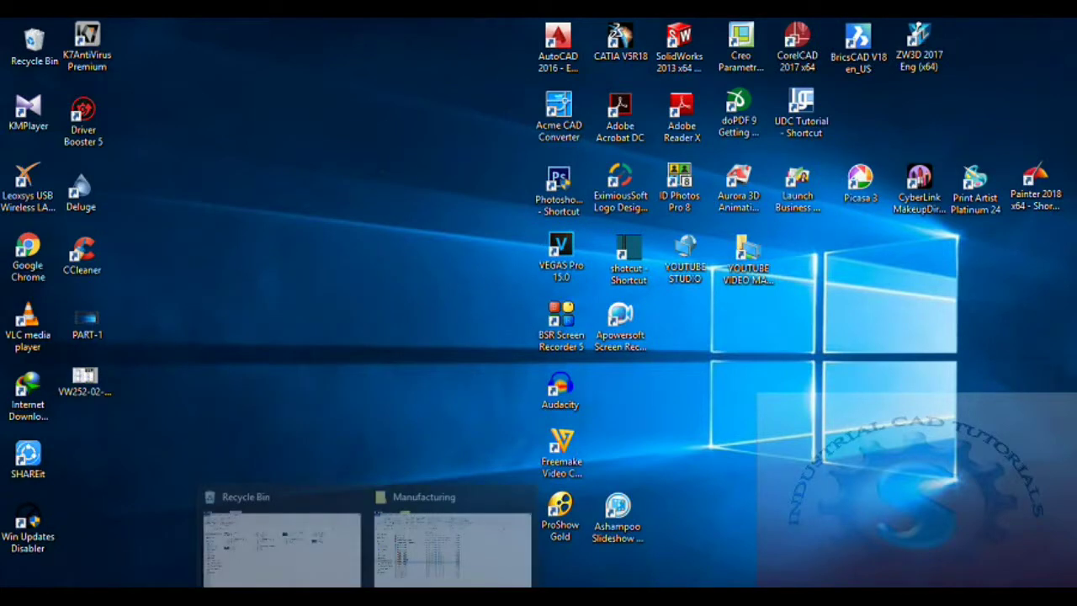
pyautogui.click(412, 556)
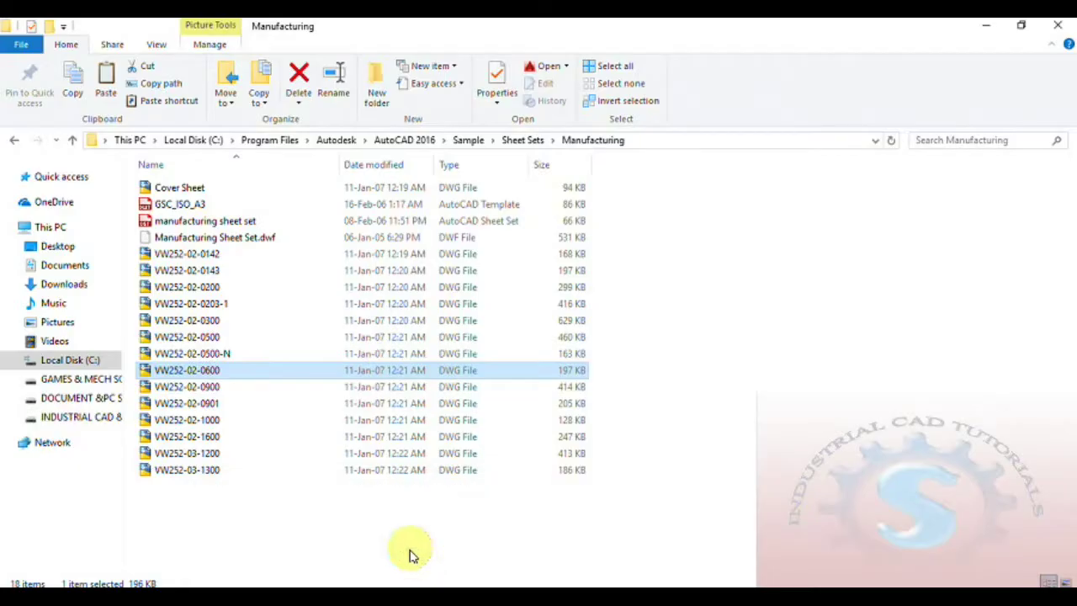
pyautogui.click(223, 391)
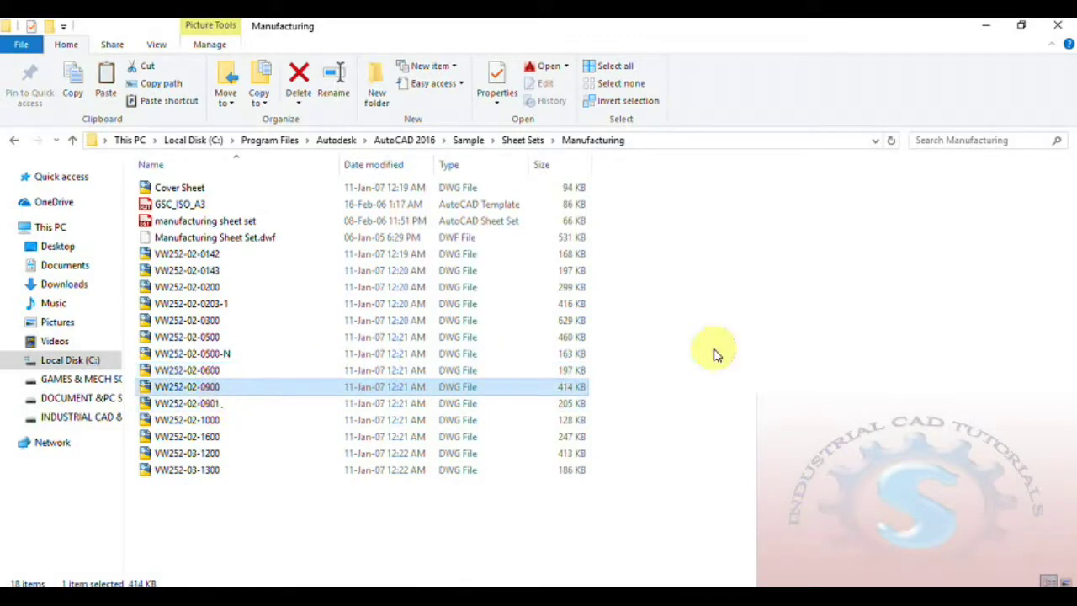
pyautogui.click(990, 32)
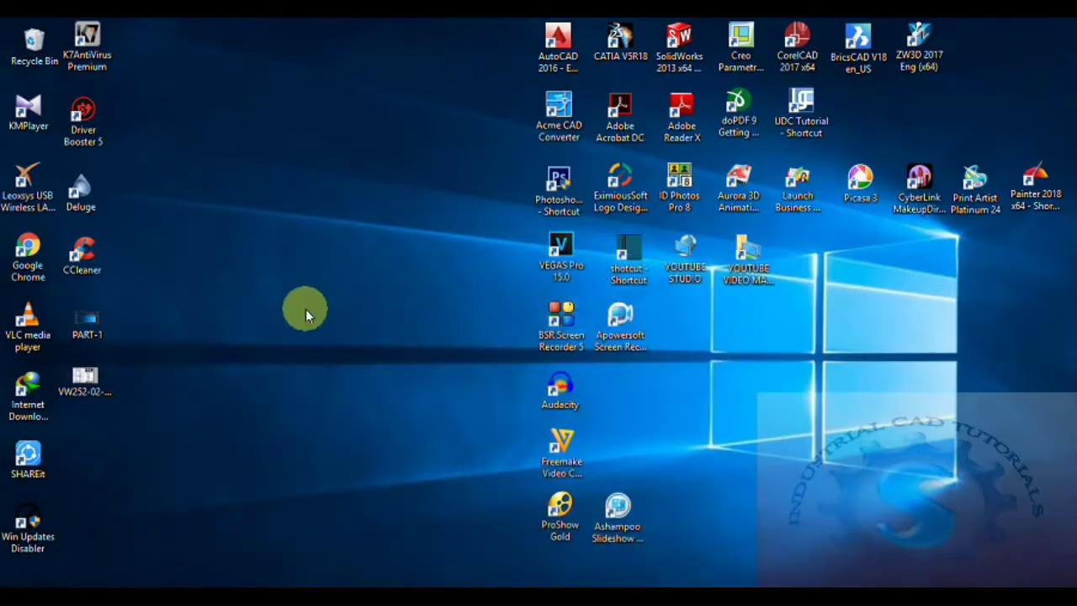
pyautogui.rightClick(294, 304)
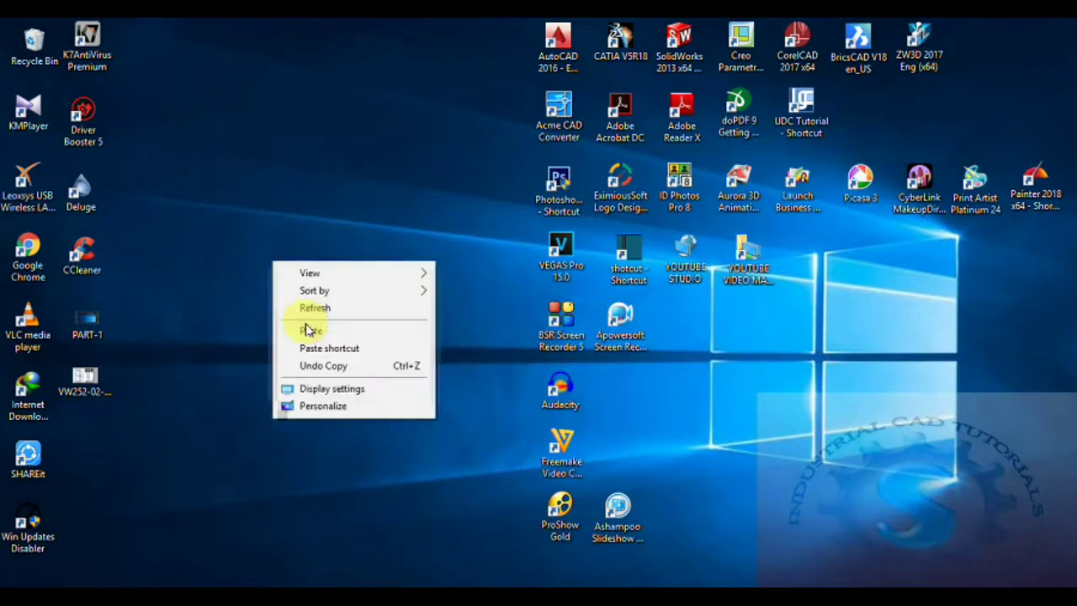
pyautogui.click(313, 332)
pyautogui.moveTo(274, 209); pyautogui.dragTo(251, 471)
pyautogui.moveTo(204, 432); pyautogui.dragTo(87, 439)
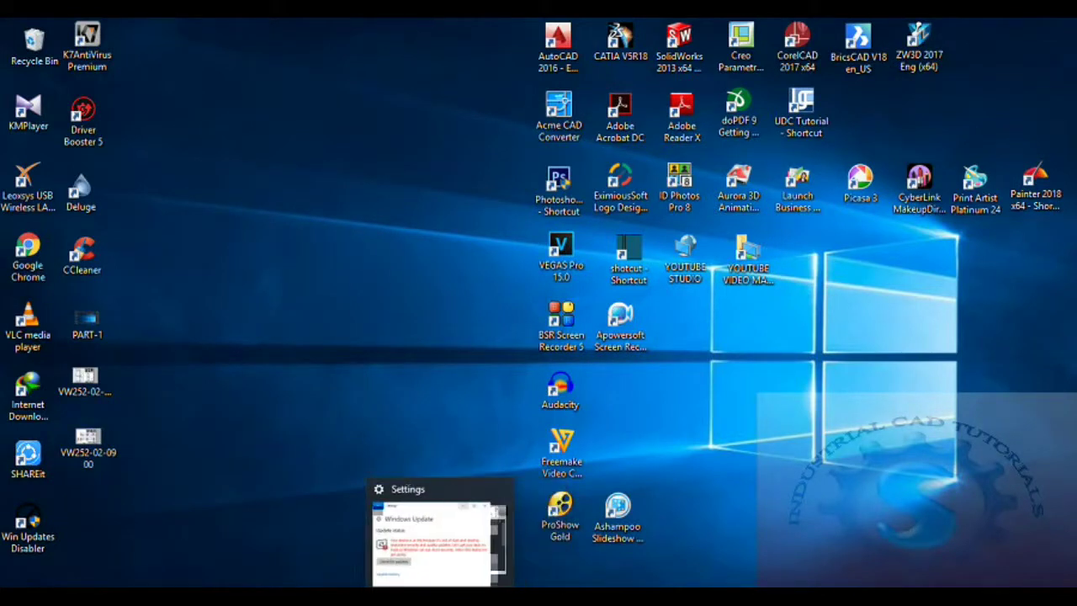
pyautogui.moveTo(395, 589)
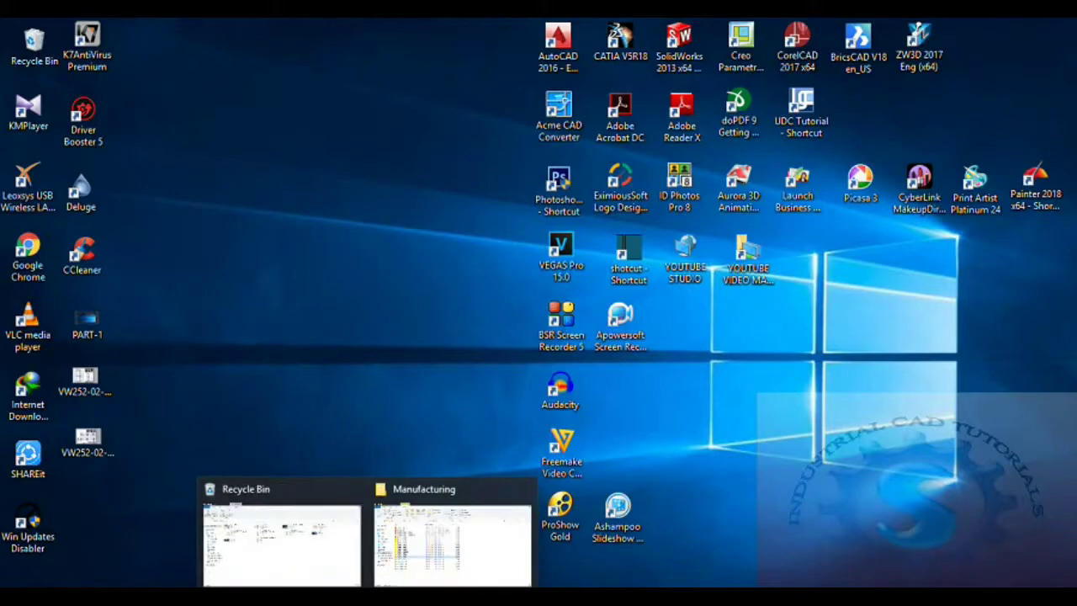
pyautogui.click(329, 554)
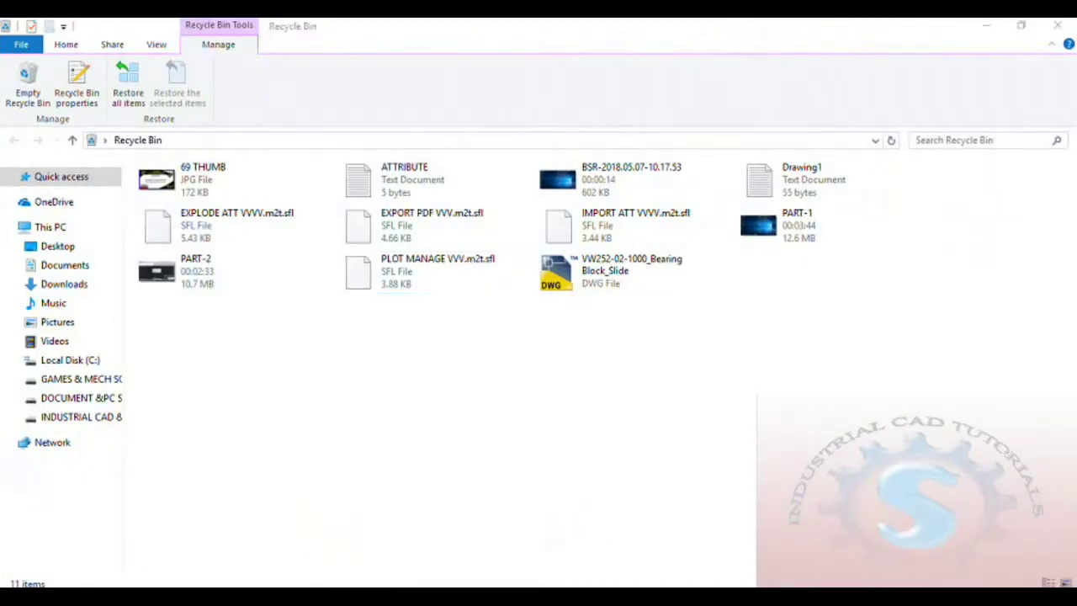
pyautogui.moveTo(367, 593)
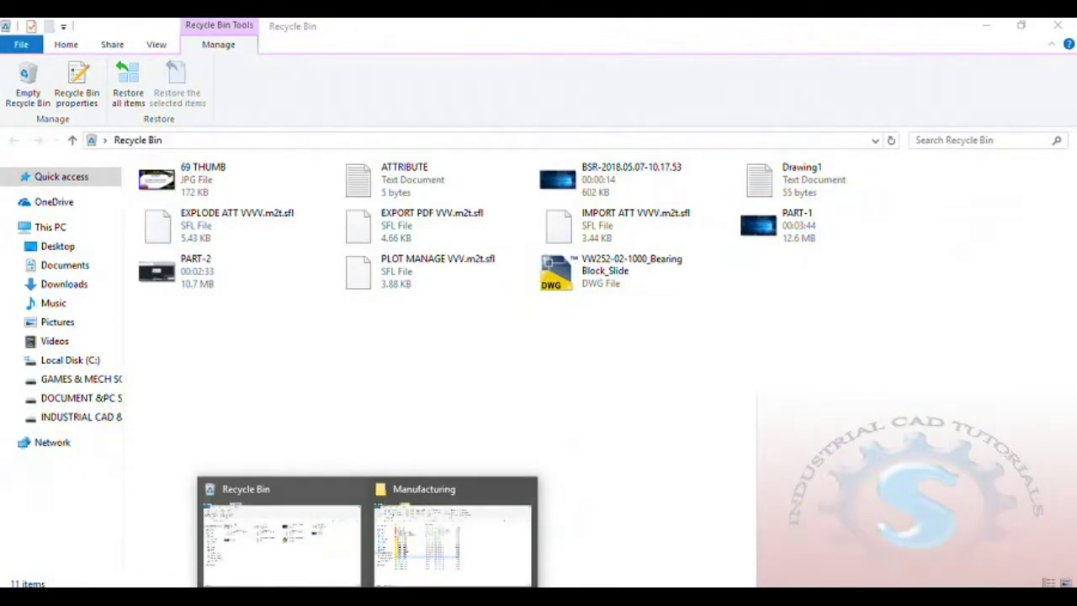
pyautogui.click(990, 24)
# - Copy all VW252 drawings from the Manufacturing folder to the desktop, replacing the files with the same names
pyautogui.moveTo(362, 588)
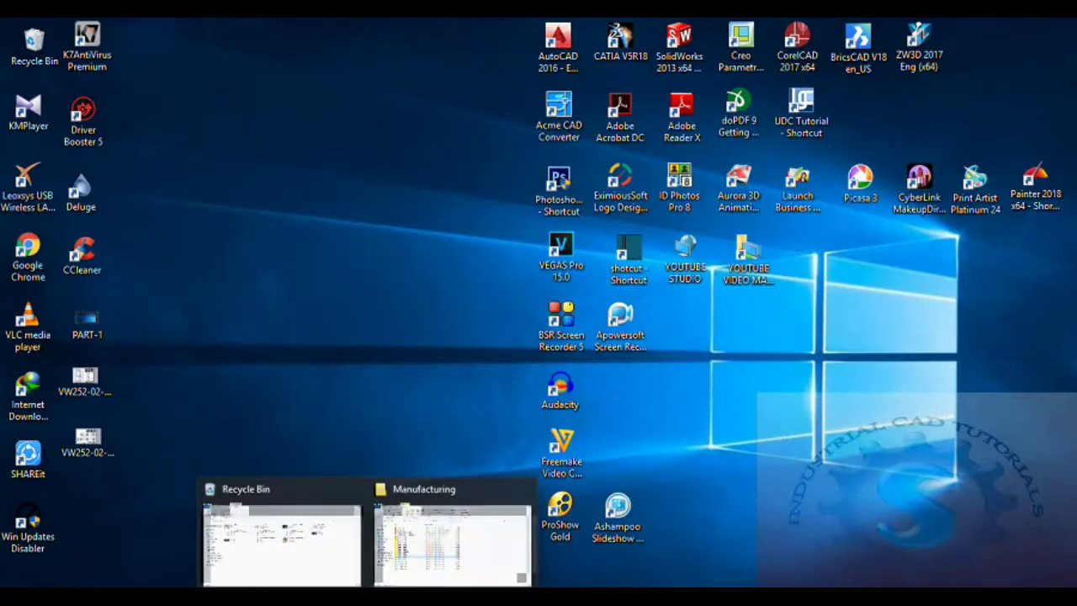
pyautogui.click(445, 548)
pyautogui.click(249, 510)
pyautogui.moveTo(250, 510); pyautogui.dragTo(159, 249)
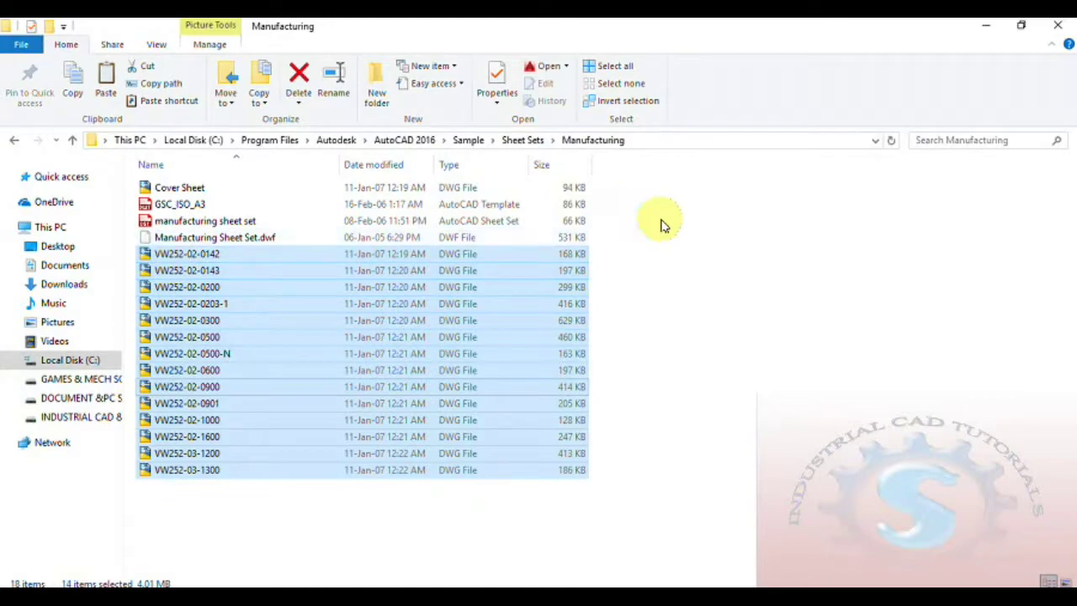
pyautogui.click(987, 26)
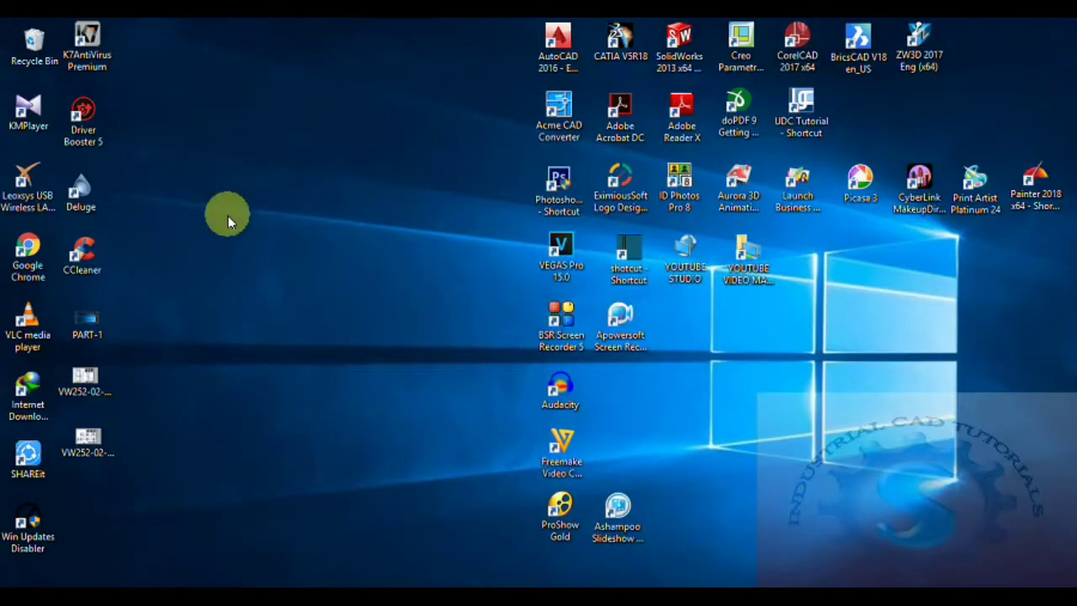
pyautogui.rightClick(244, 210)
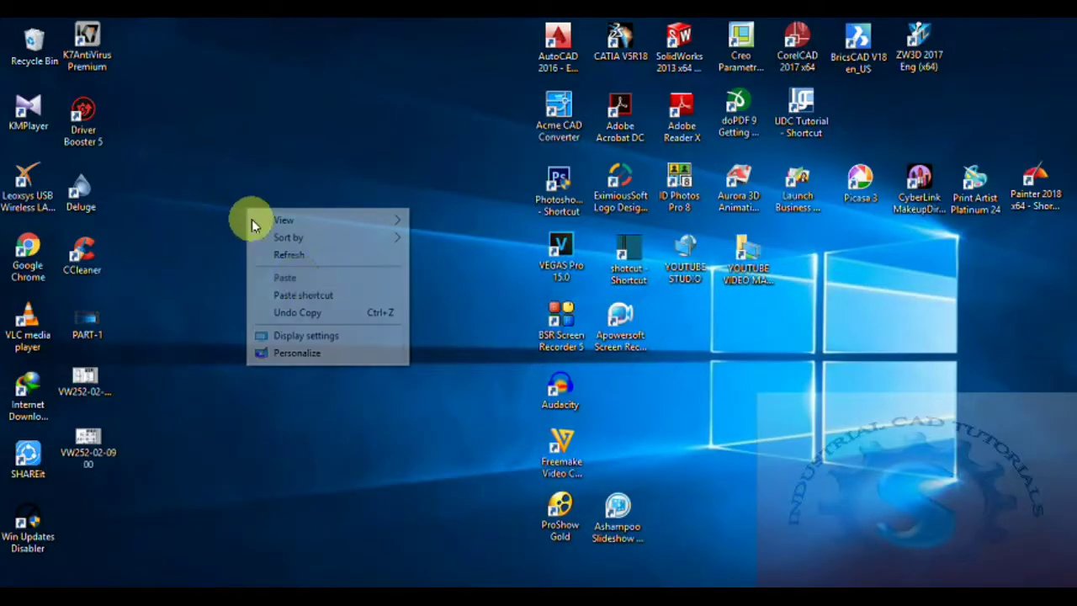
pyautogui.click(298, 279)
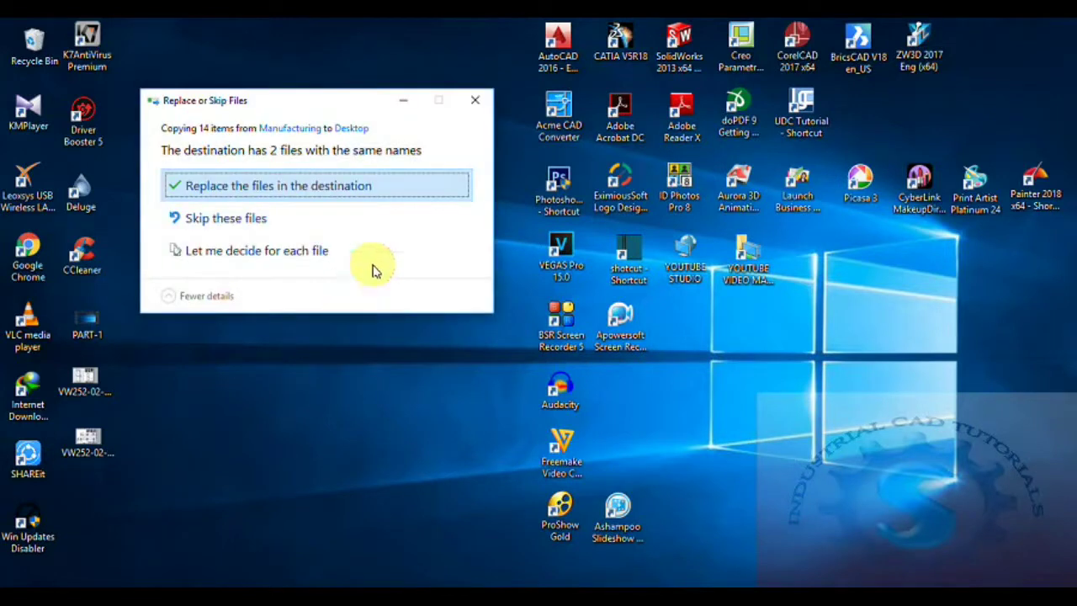
pyautogui.click(378, 196)
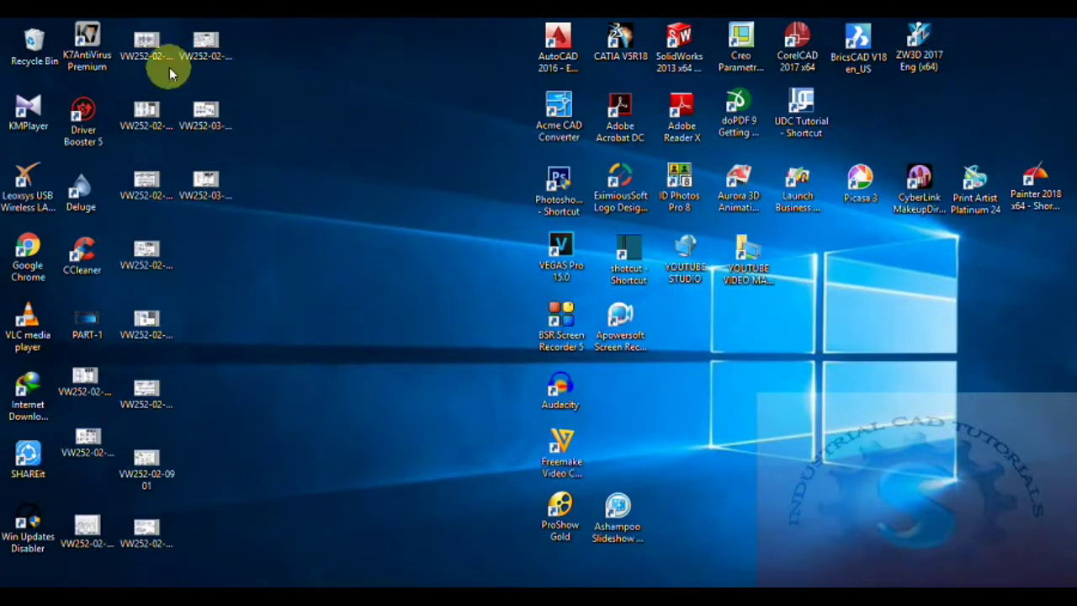
# - Delete the five lowest VW252 drawings in the desktop's third icon column
pyautogui.click(146, 44)
pyautogui.click(200, 51)
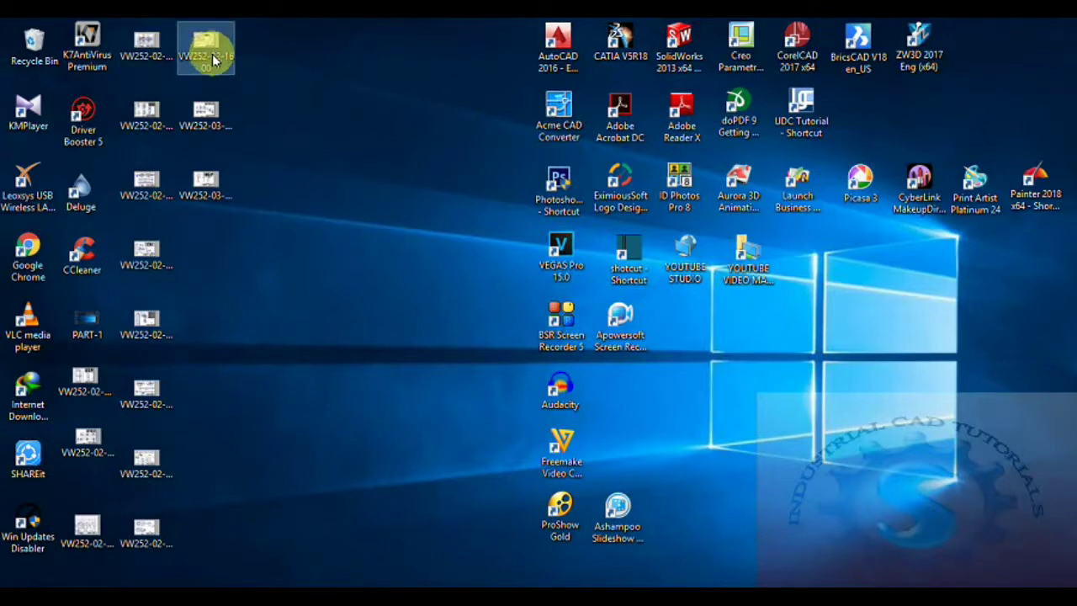
pyautogui.click(136, 123)
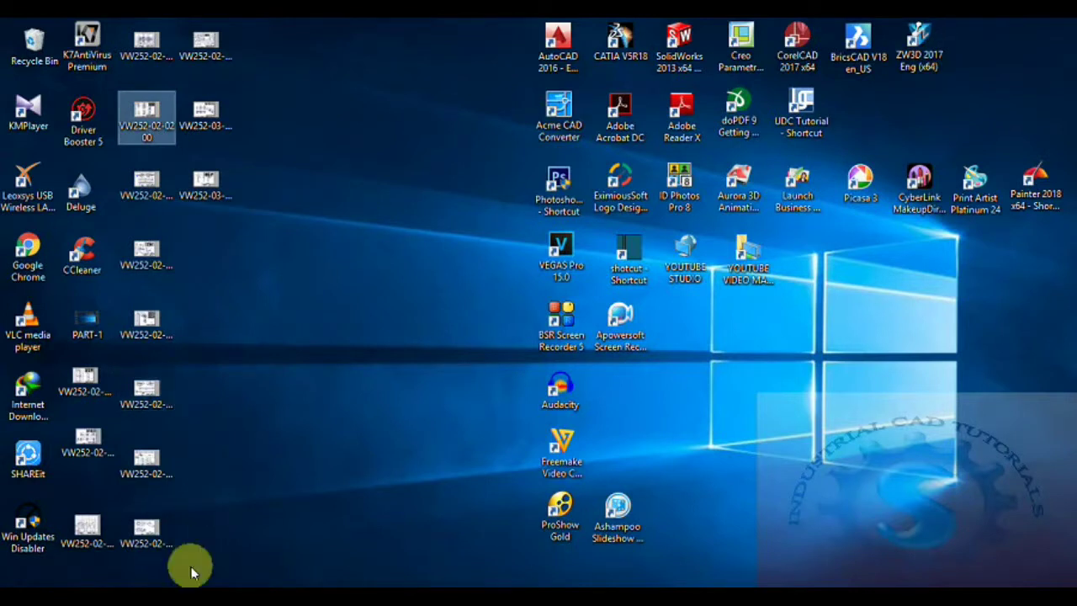
pyautogui.moveTo(191, 572); pyautogui.dragTo(137, 241)
pyautogui.press('Delete')
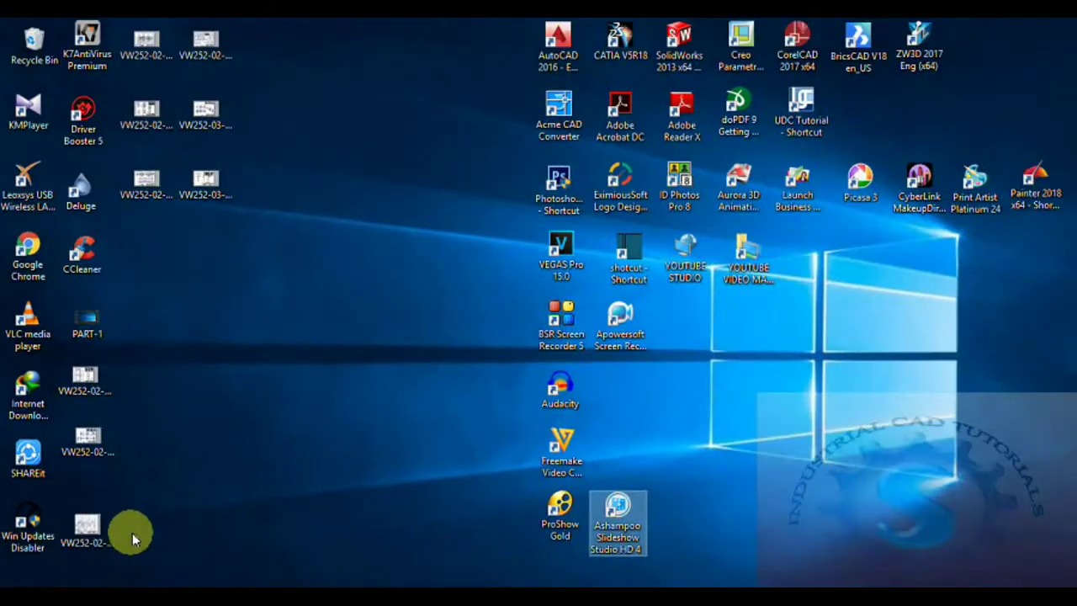
# - Delete the three VW252 drawings below the PART-1 file on the desktop
pyautogui.moveTo(132, 534); pyautogui.dragTo(80, 378)
pyautogui.click(87, 381)
pyautogui.click(198, 435)
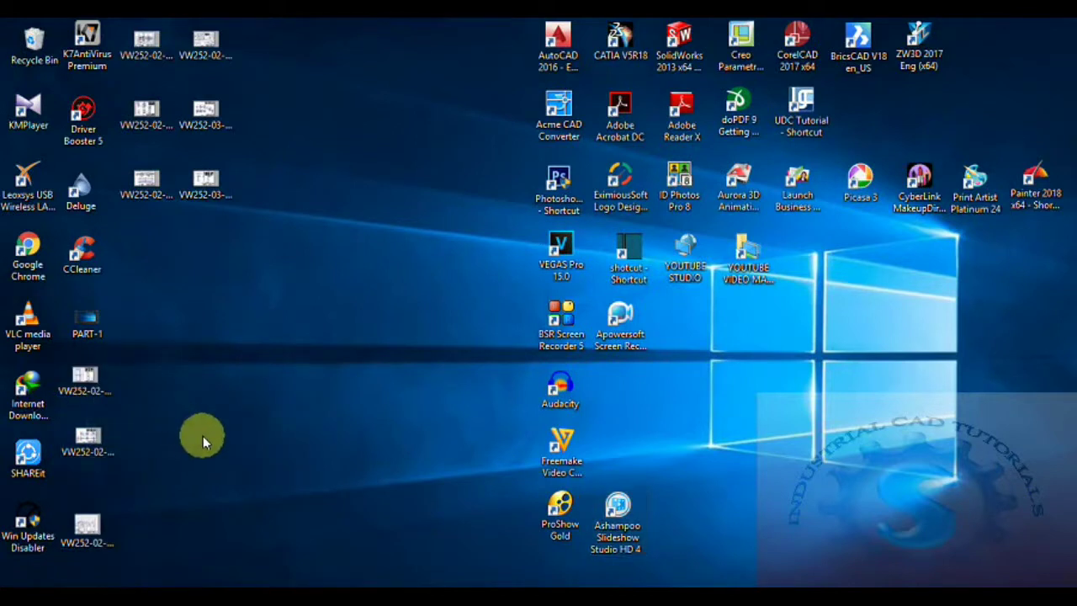
pyautogui.moveTo(155, 539); pyautogui.dragTo(84, 380)
pyautogui.press('Delete')
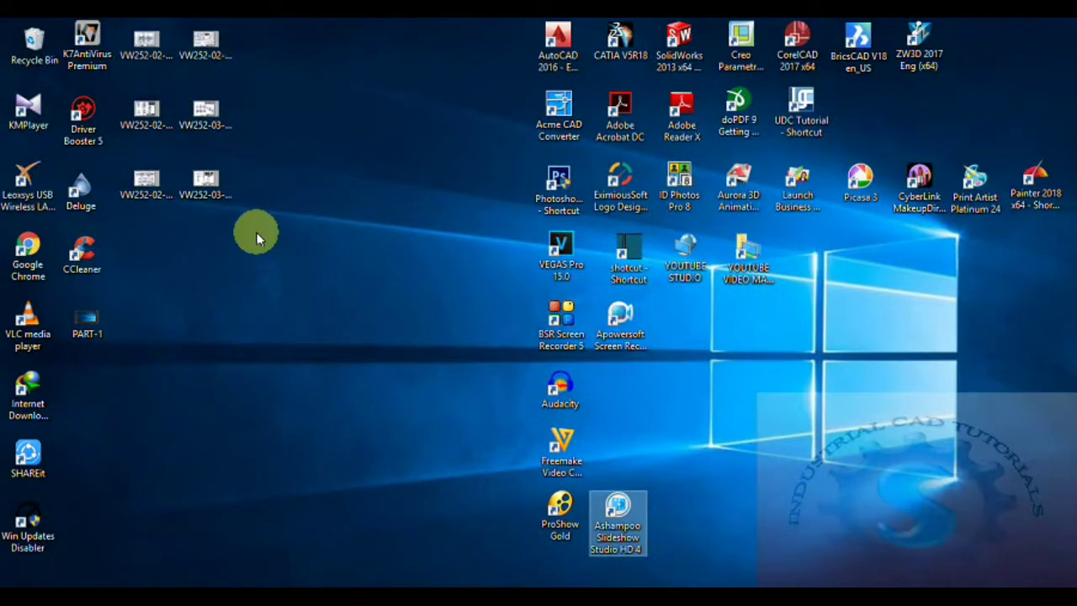
# - Delete the remaining copied VW252 drawings from the desktop, keeping only VW252-02-0200
pyautogui.moveTo(257, 241); pyautogui.dragTo(212, 42)
pyautogui.moveTo(259, 251); pyautogui.dragTo(170, 20)
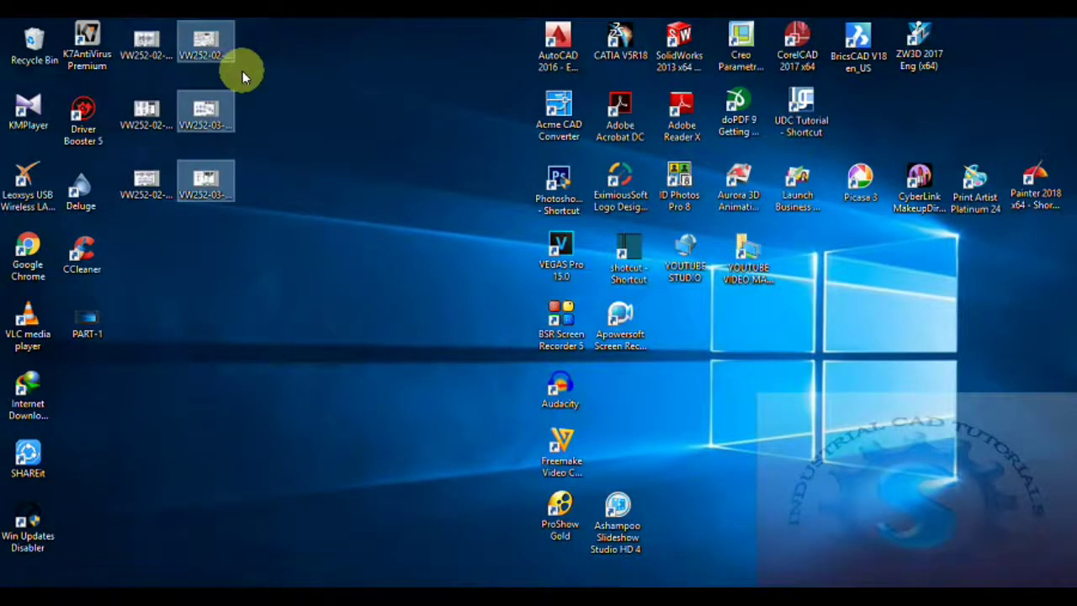
pyautogui.press('Delete')
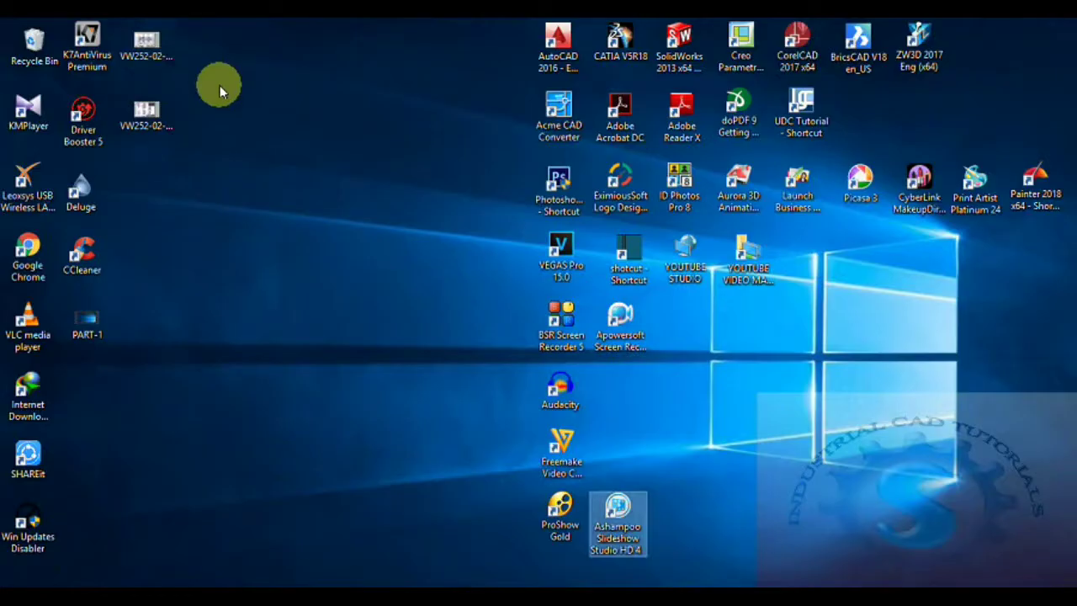
pyautogui.press('Delete')
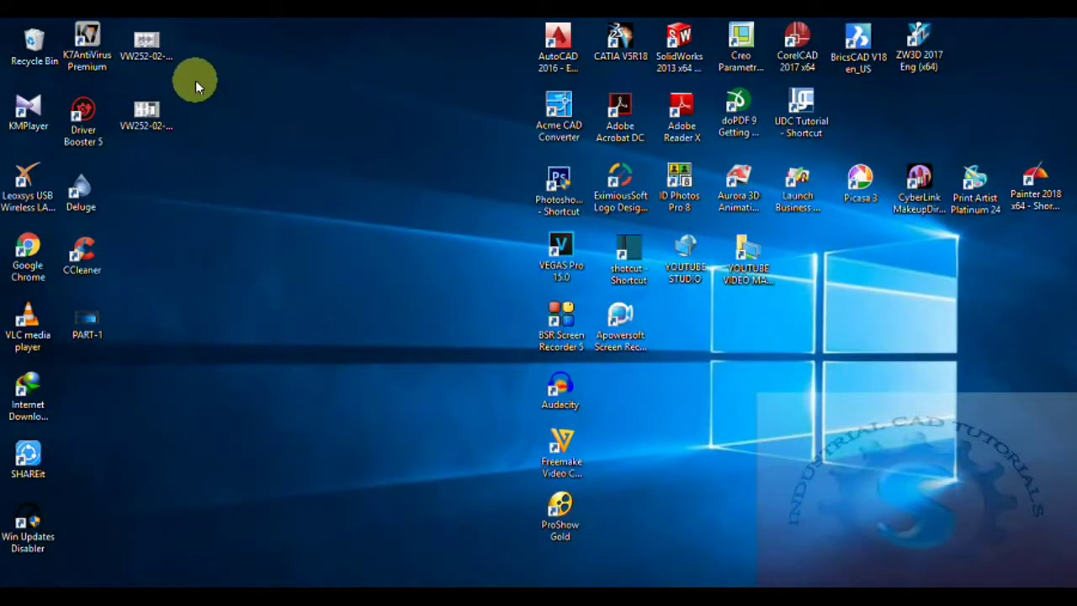
pyautogui.click(147, 46)
pyautogui.press('Delete')
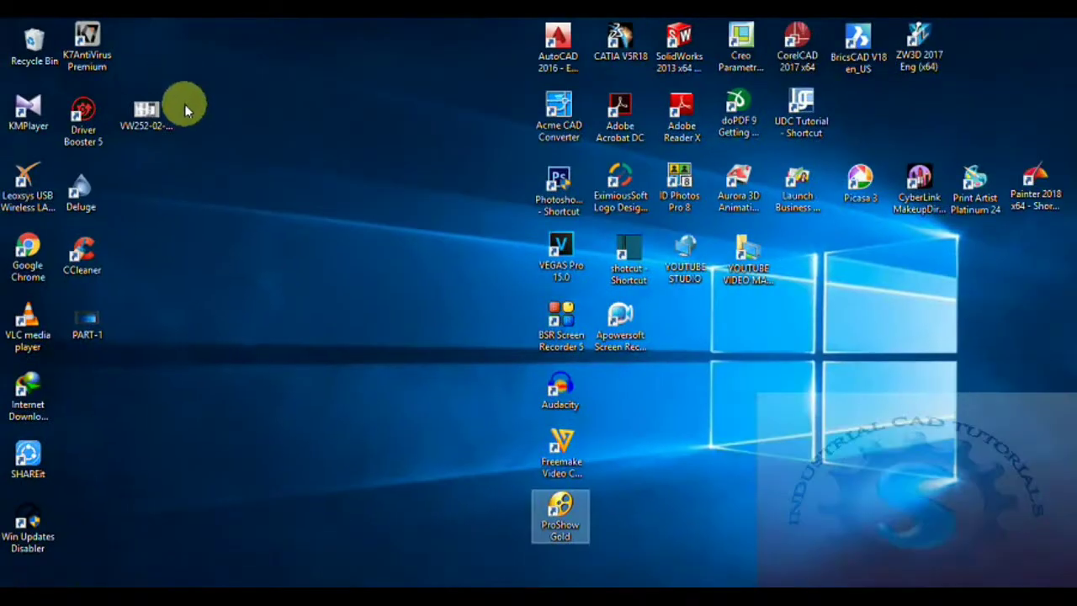
# - Move drawing VW252-02-0200 below the PART-1 file and refresh the desktop
pyautogui.moveTo(164, 141); pyautogui.dragTo(114, 386)
pyautogui.rightClick(324, 174)
pyautogui.click(357, 220)
# - Go back from the Manufacturing folder to Sample, close that File Explorer window and refresh the desktop
pyautogui.moveTo(366, 596)
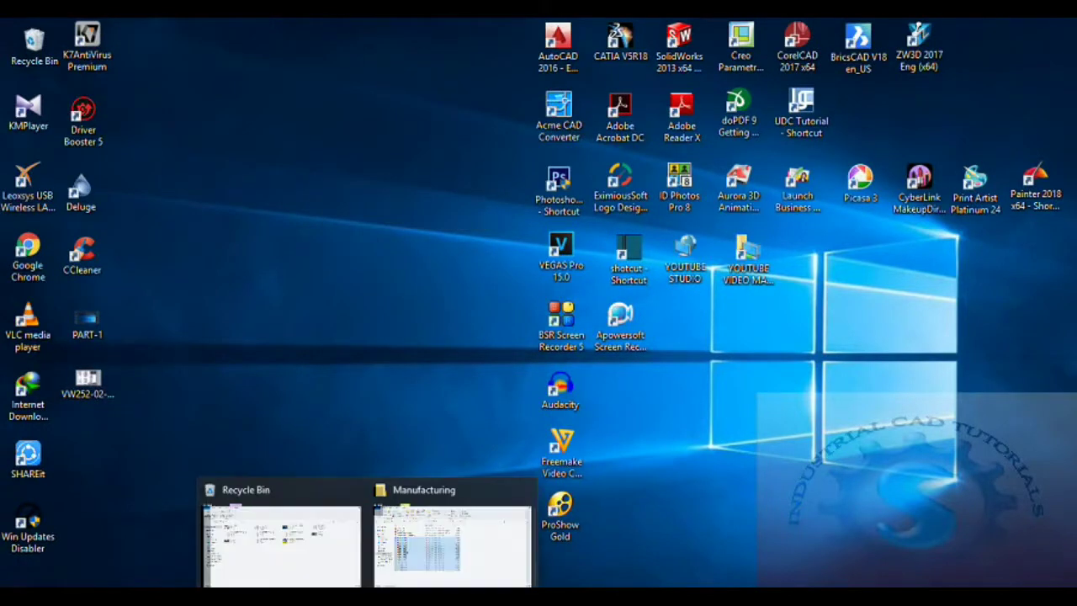
pyautogui.click(413, 561)
pyautogui.click(702, 320)
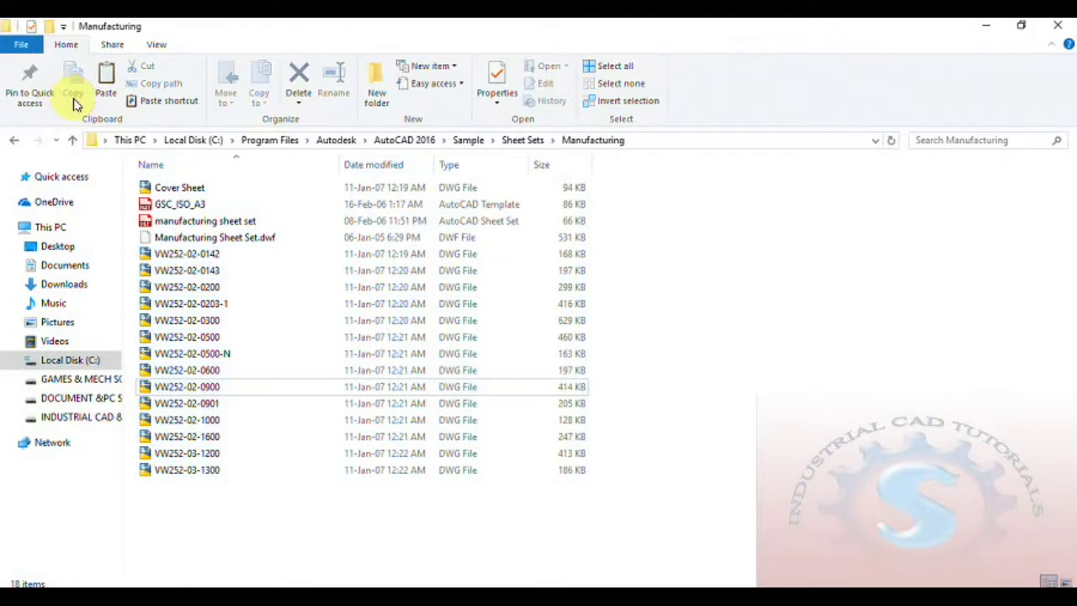
pyautogui.click(14, 141)
pyautogui.click(14, 140)
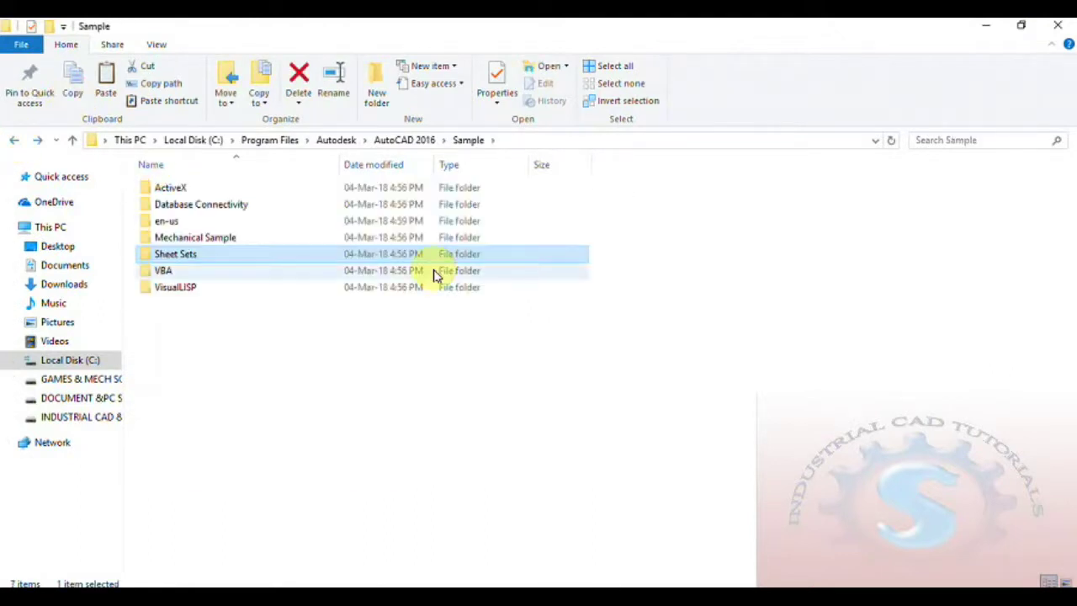
pyautogui.click(917, 300)
pyautogui.click(1068, 26)
pyautogui.rightClick(364, 218)
pyautogui.click(404, 265)
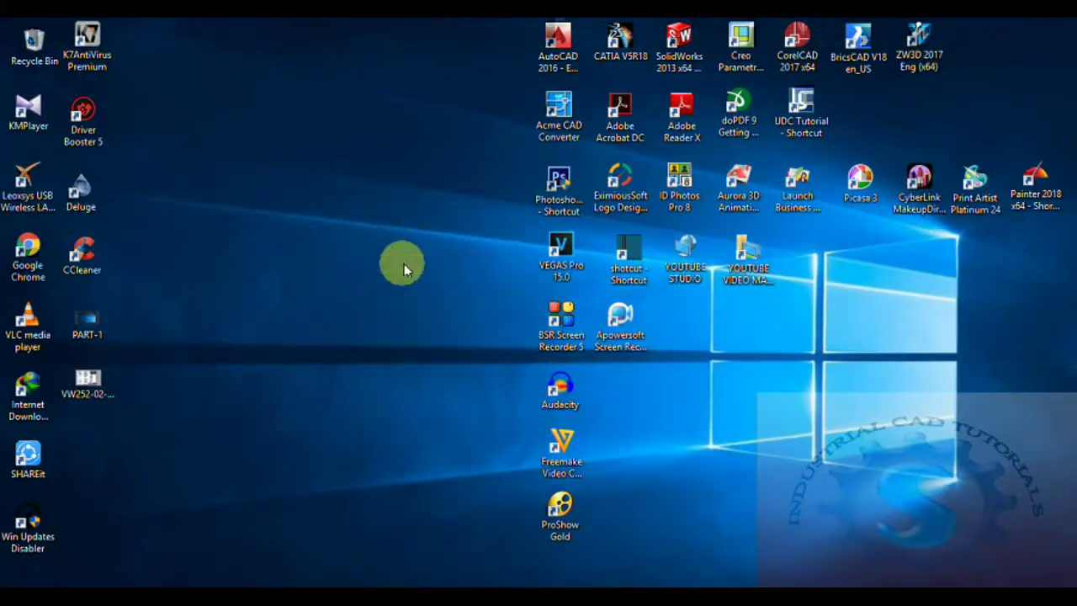
# - Open drawing VW252-02-0200 from the desktop in AutoCAD and dismiss the lost sheet set association dialog without choosing an option
pyautogui.doubleClick(89, 392)
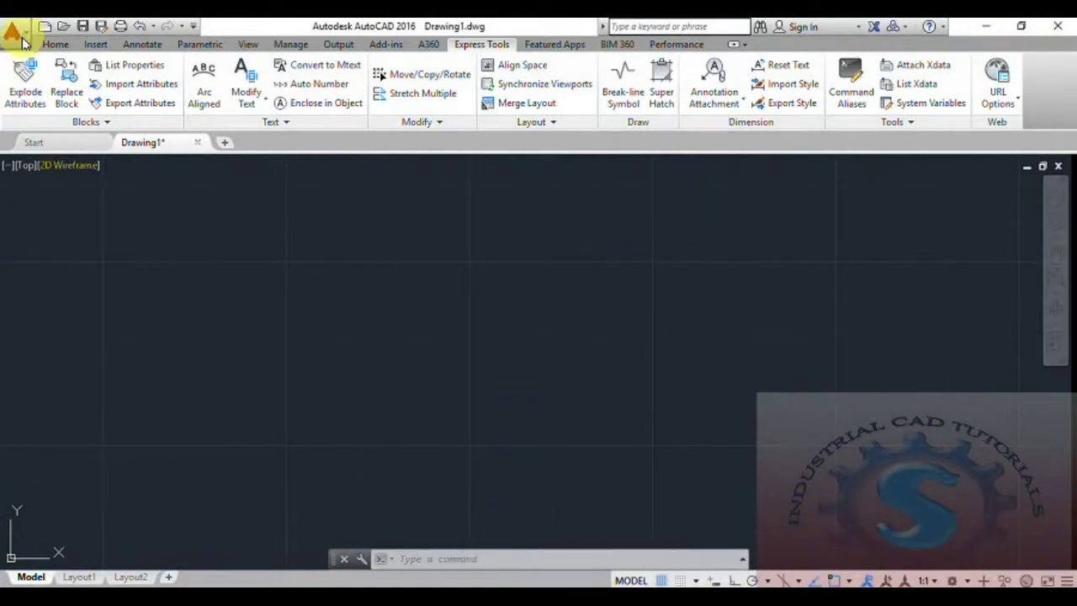
pyautogui.click(985, 26)
pyautogui.doubleClick(76, 392)
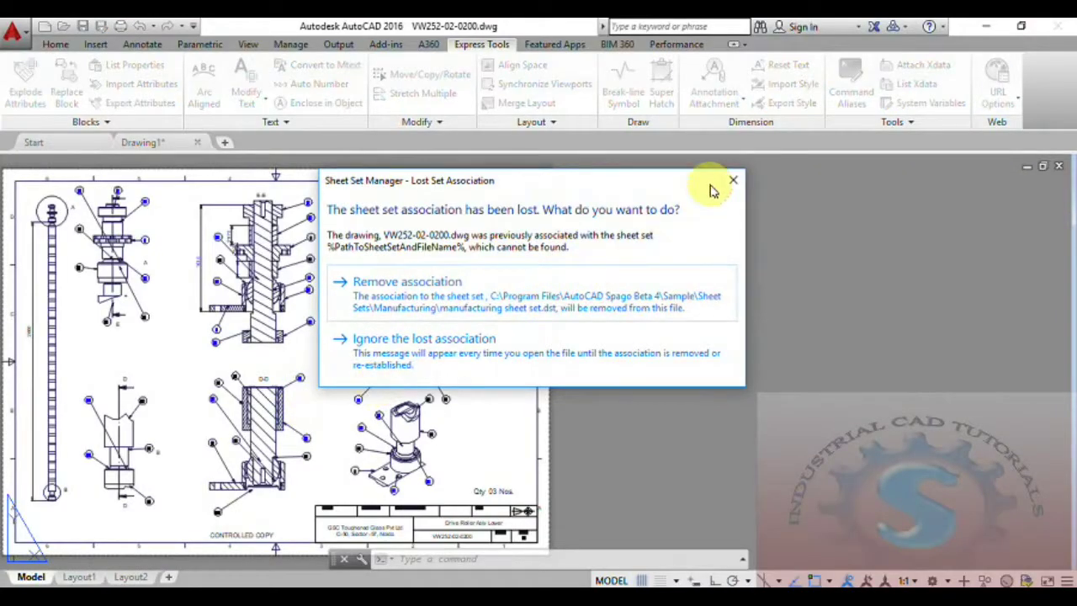
pyautogui.click(732, 180)
# - Examine the assembly views on the Drive Roller Asly Lower layout, and close drawing VW252-02-0200
pyautogui.scroll(-3, 460, 371)
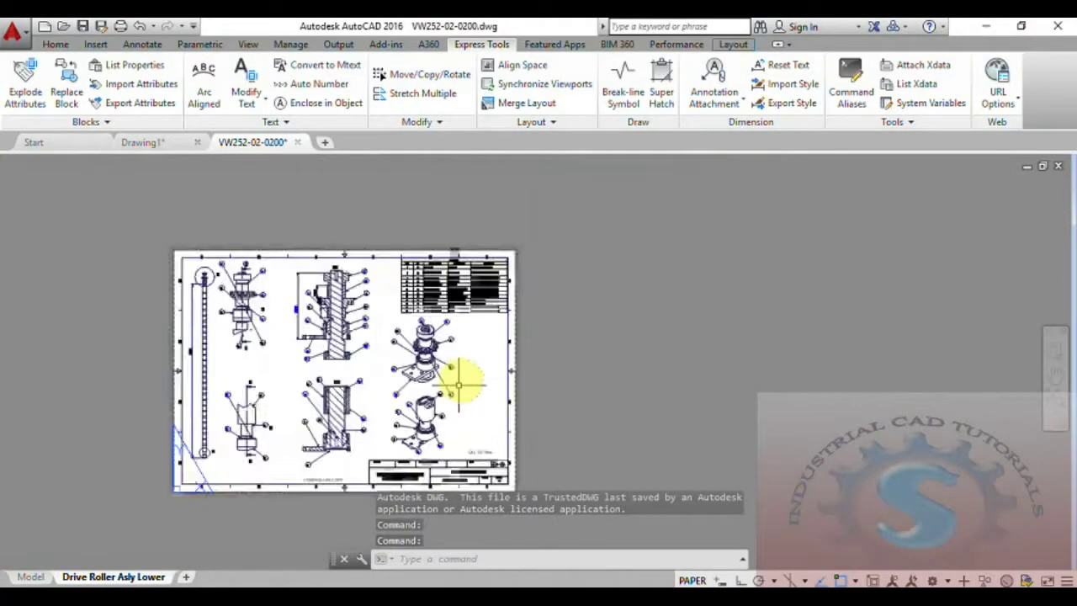
pyautogui.scroll(5, 409, 425)
pyautogui.scroll(-3, 409, 423)
pyautogui.scroll(3, 404, 413)
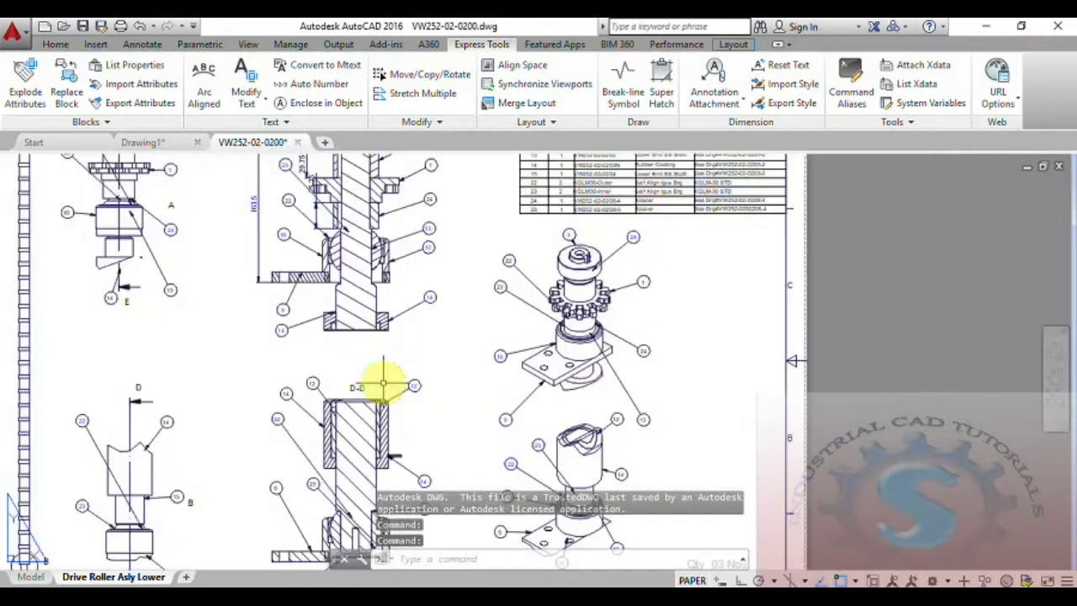
pyautogui.scroll(-3, 620, 429)
pyautogui.scroll(4, 589, 411)
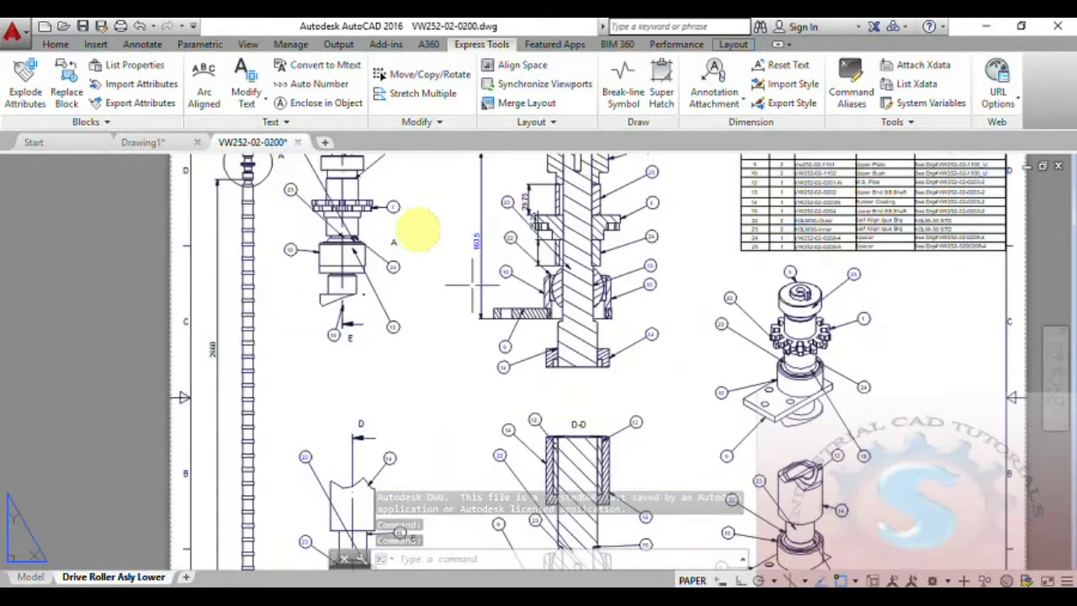
pyautogui.click(298, 142)
pyautogui.click(594, 347)
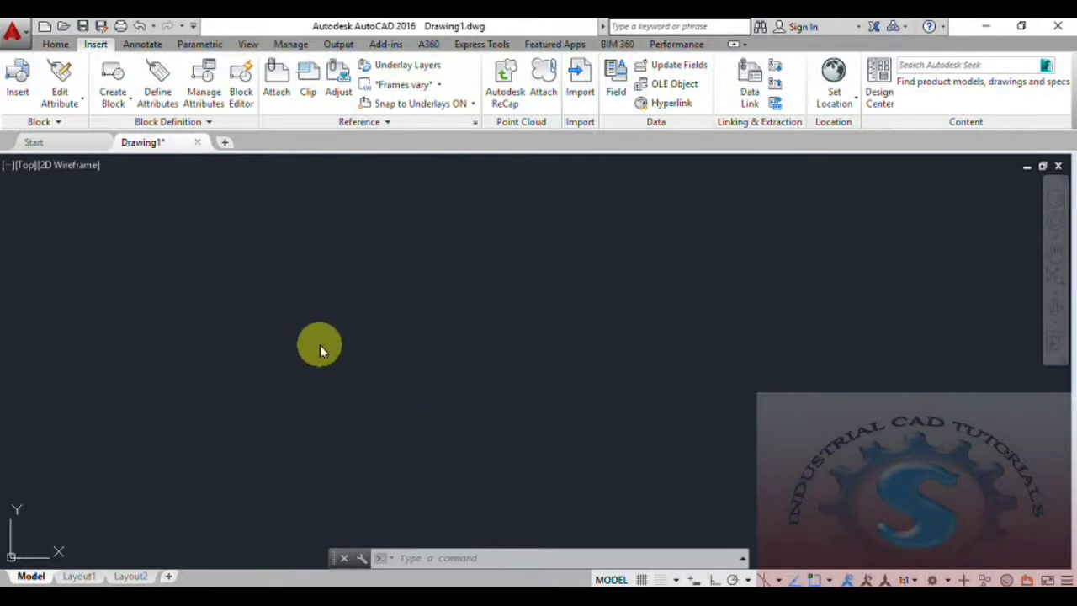
# - Check the desktop for the VW252-02-1000_Bearing Block_Slide drawing and return to the AutoCAD drawing
pyautogui.click(986, 26)
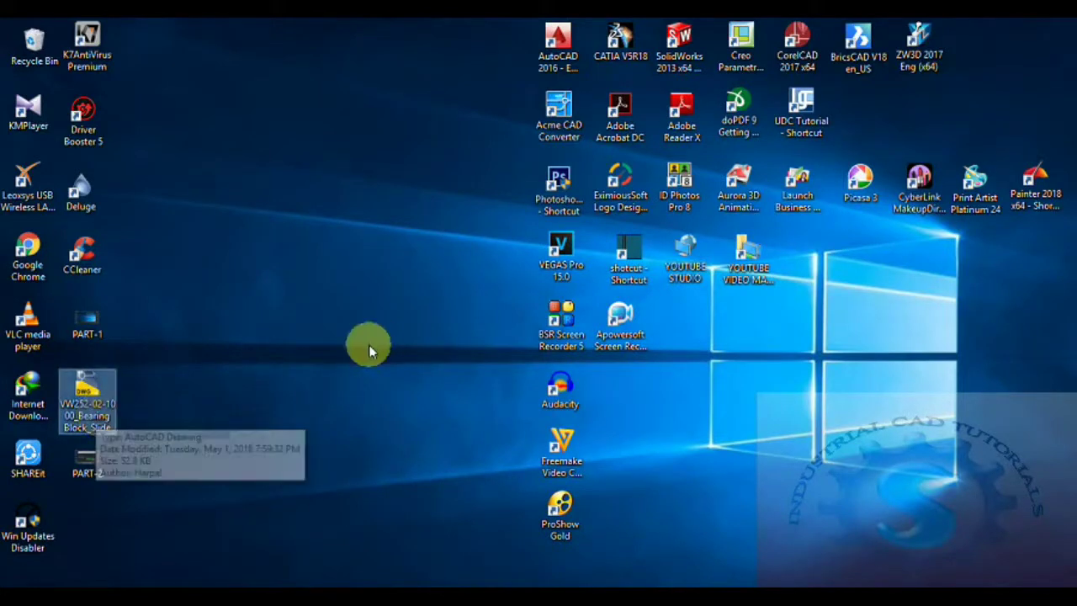
pyautogui.click(186, 383)
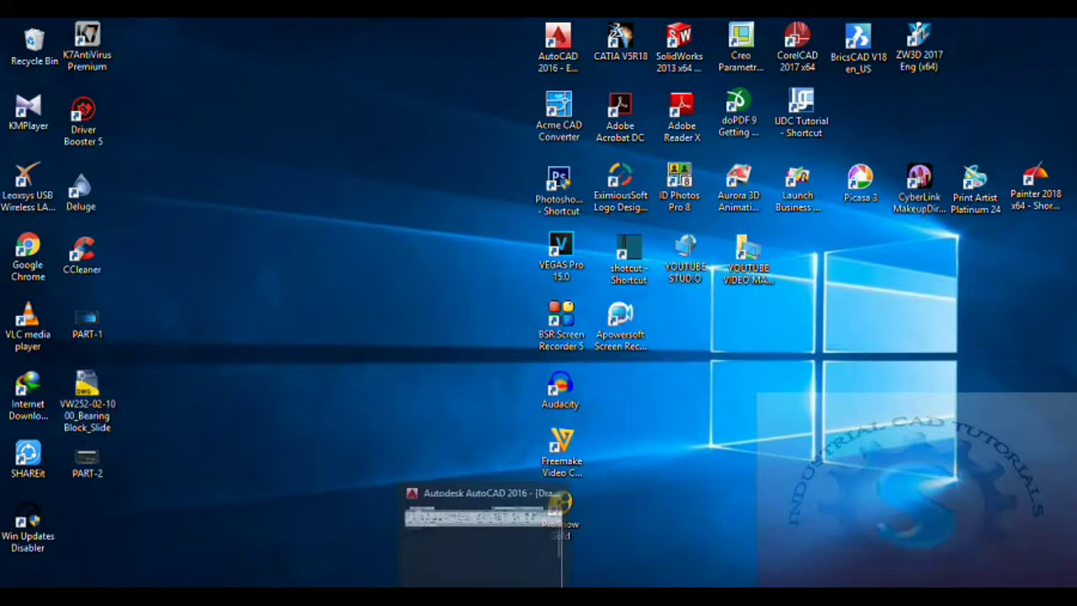
pyautogui.click(556, 505)
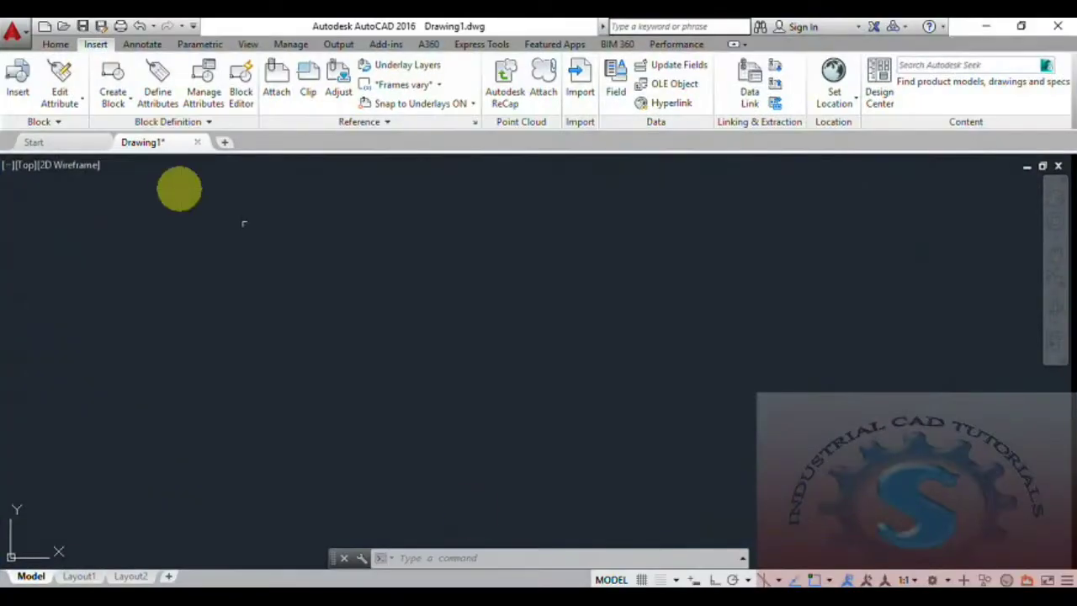
# - Insert the PRINT PLANNING drawing file as a block at a freely picked point, with scale 1 and rotation 0
pyautogui.click(13, 99)
pyautogui.click(562, 238)
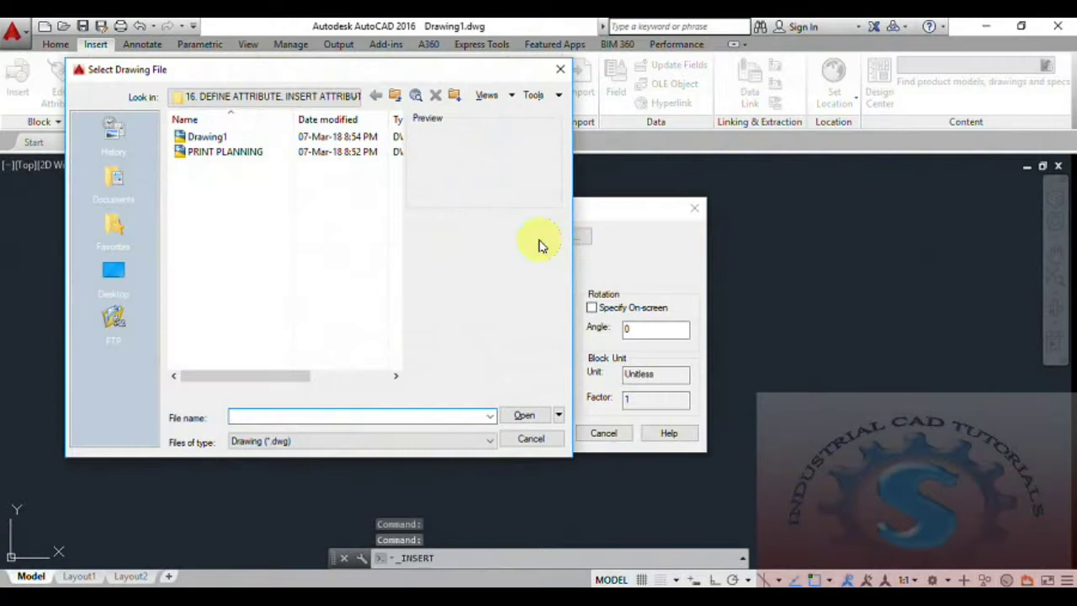
pyautogui.click(233, 160)
pyautogui.click(207, 137)
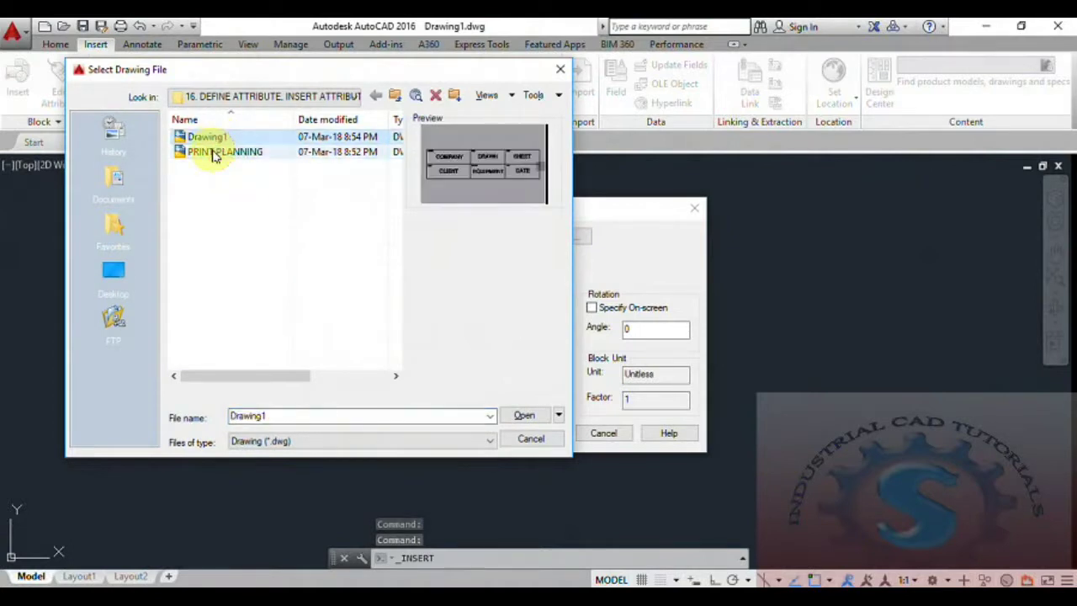
pyautogui.click(225, 154)
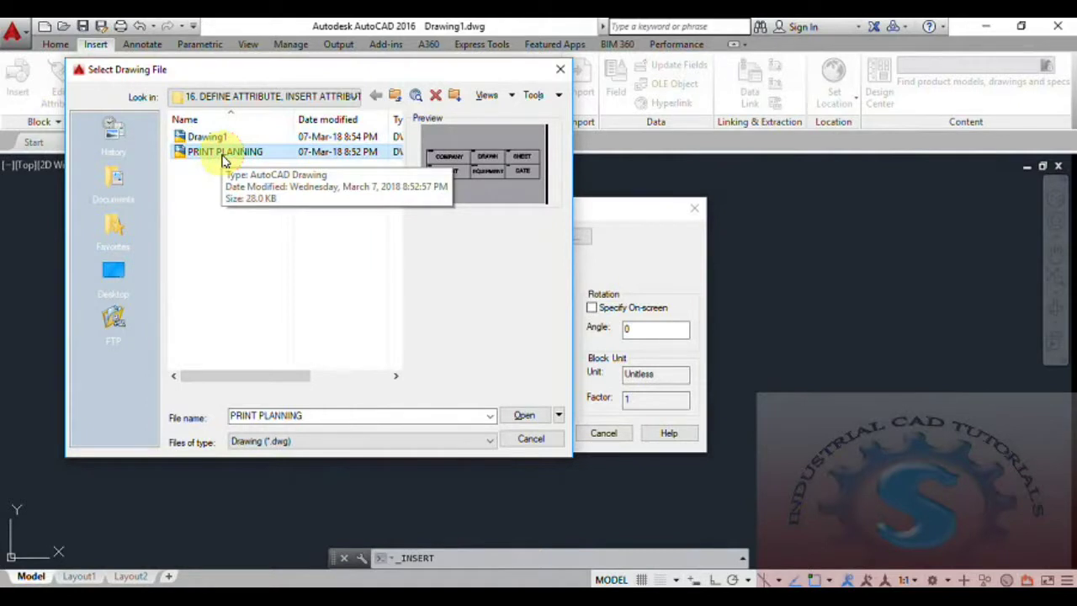
pyautogui.click(518, 414)
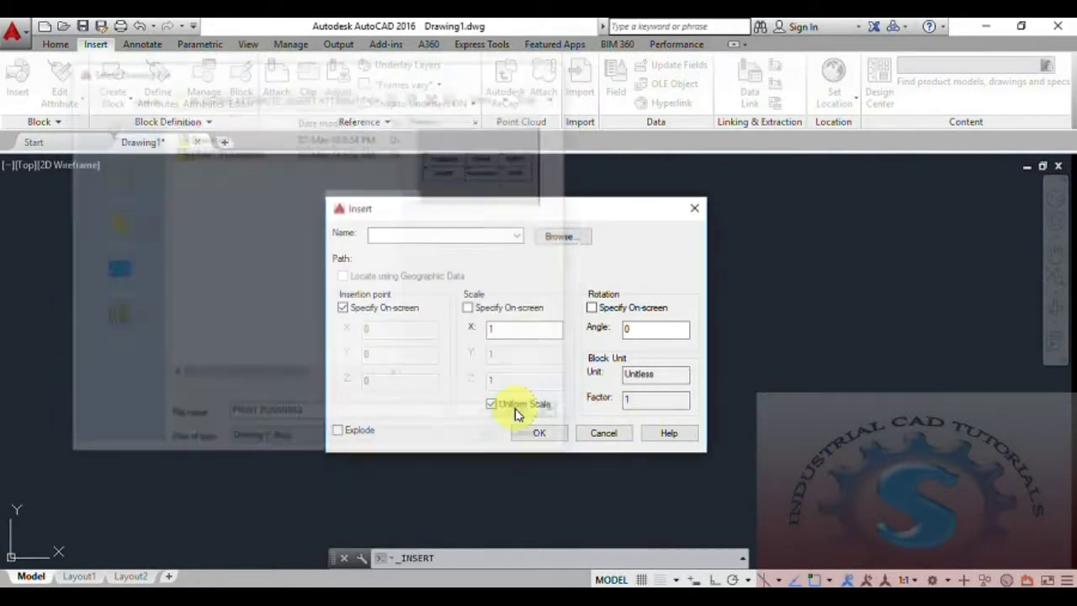
pyautogui.click(541, 436)
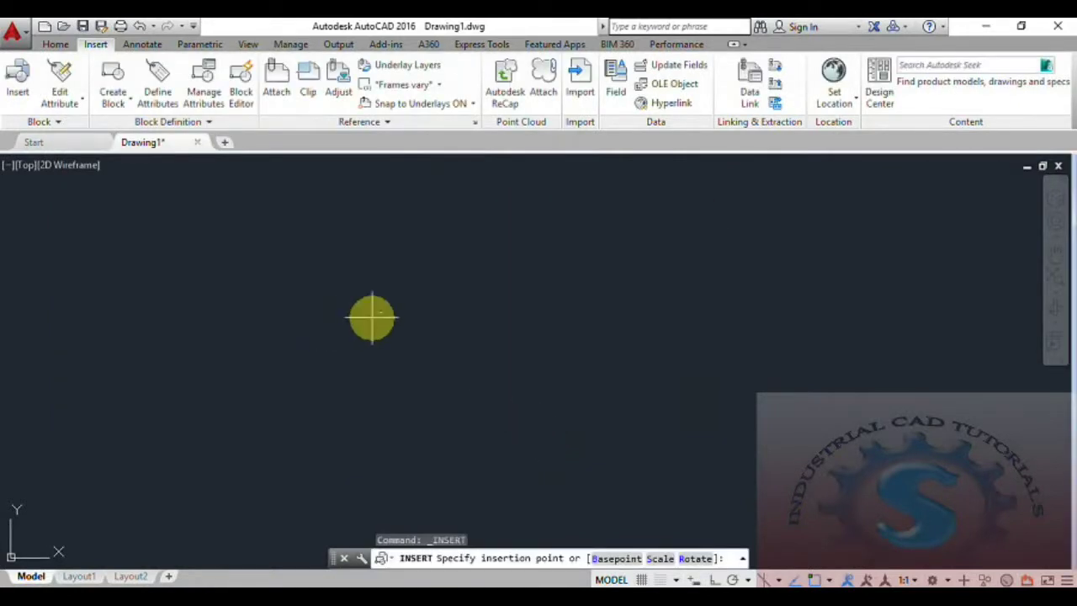
pyautogui.click(377, 337)
pyautogui.click(415, 425)
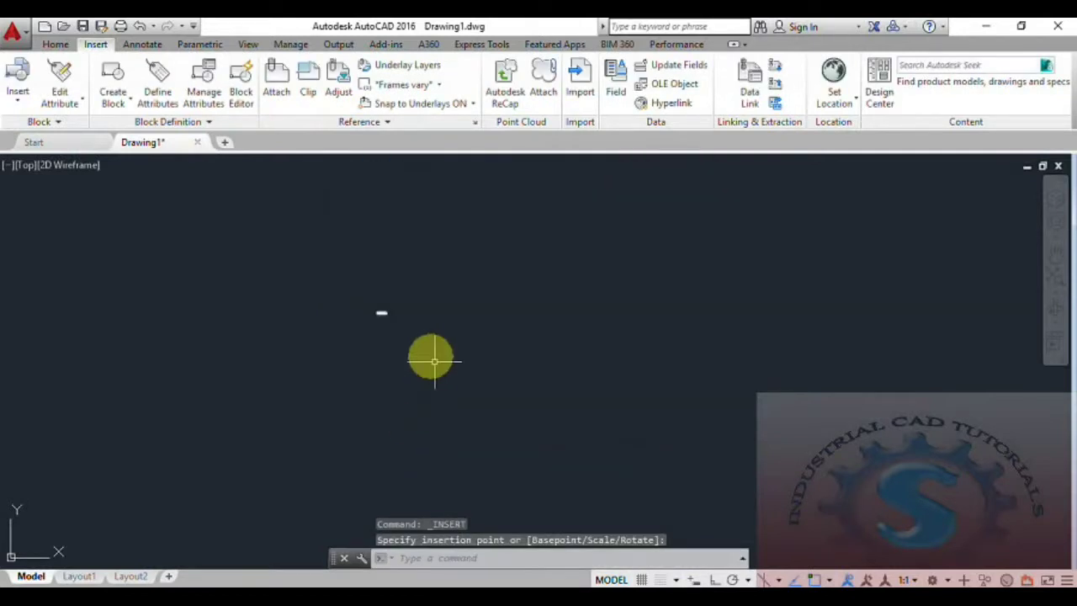
pyautogui.scroll(5, 572, 298)
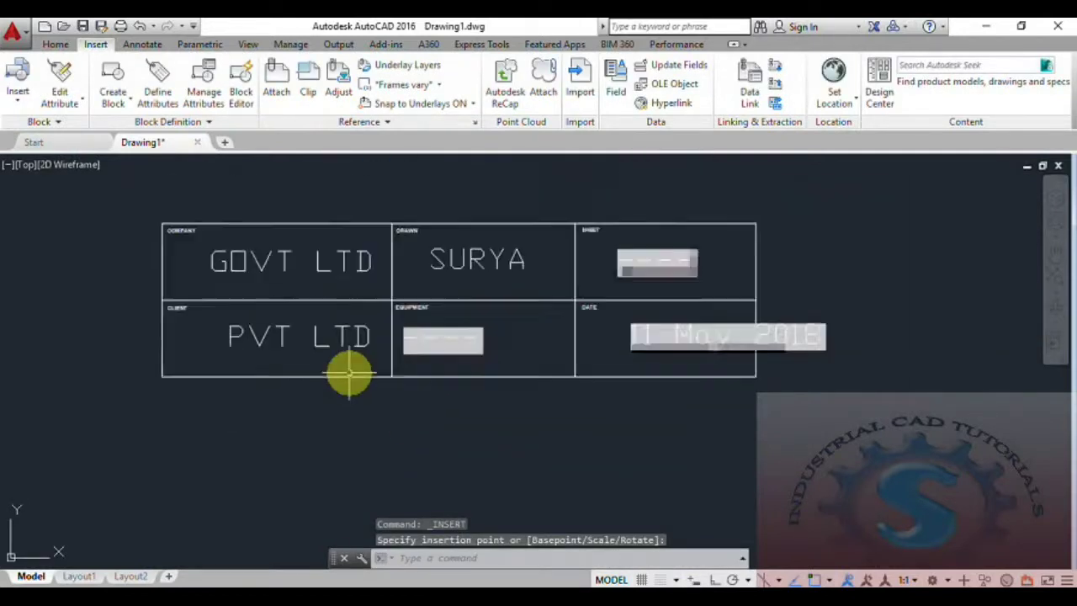
pyautogui.scroll(3, 345, 378)
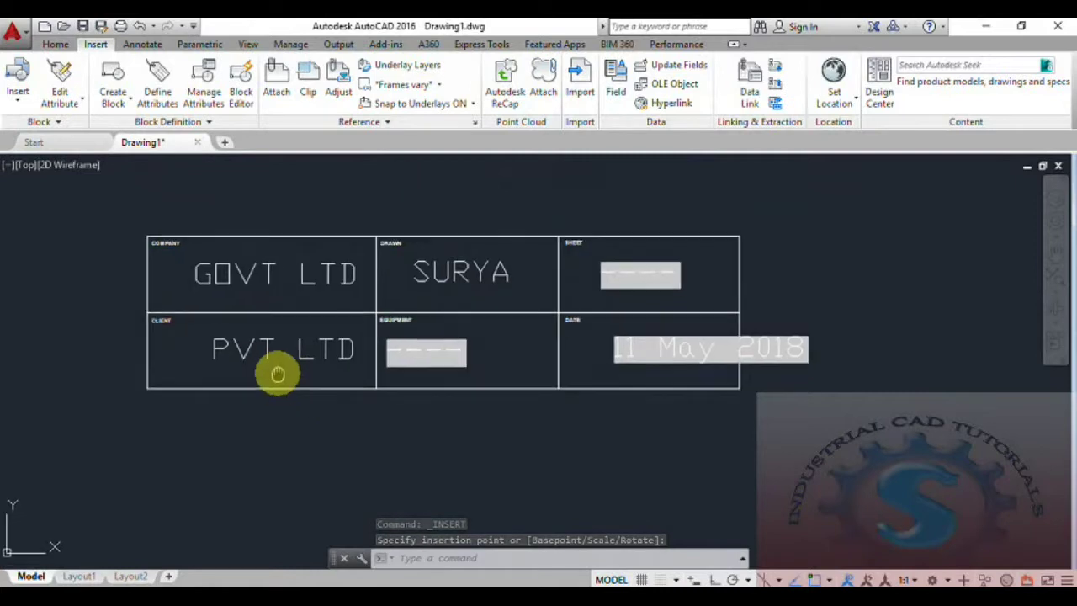
pyautogui.moveTo(562, 375)
pyautogui.mouseDown(button='middle')
pyautogui.moveTo(548, 392)
pyautogui.moveTo(483, 396)
pyautogui.mouseUp(button='middle')
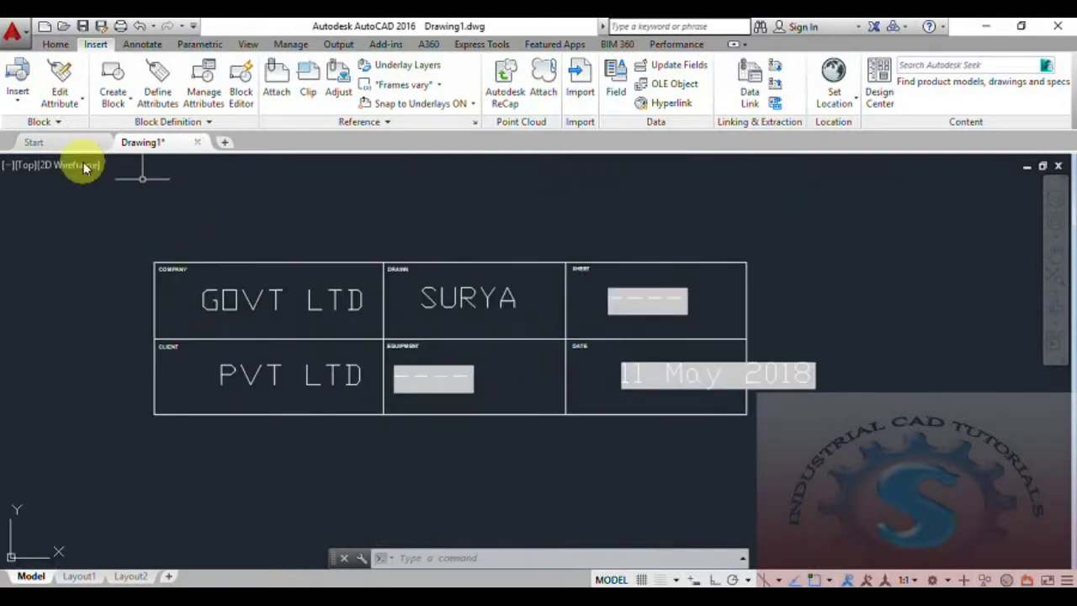
pyautogui.click(19, 101)
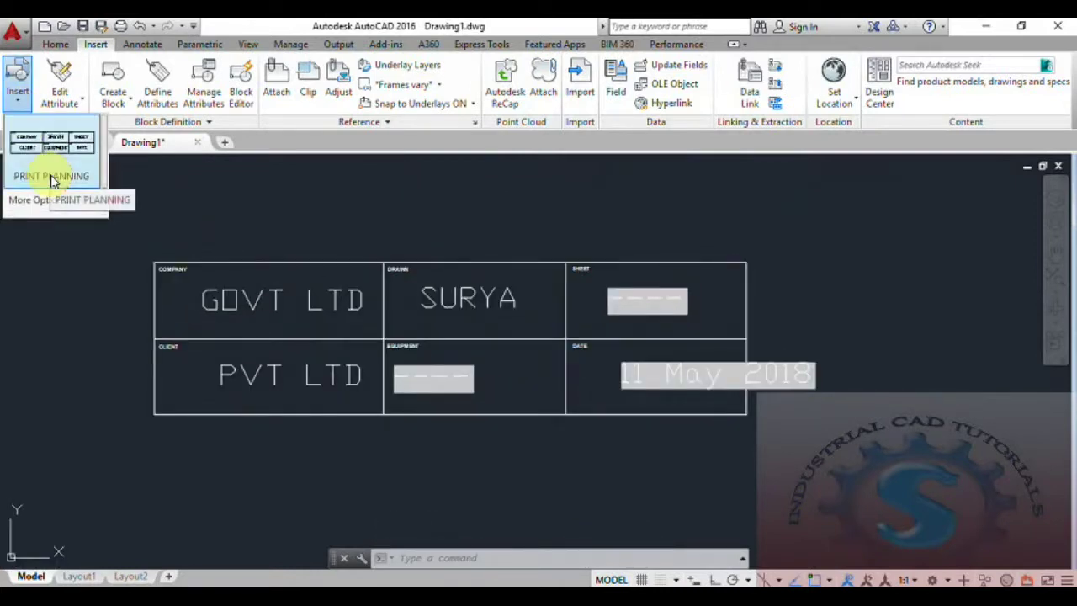
pyautogui.click(400, 201)
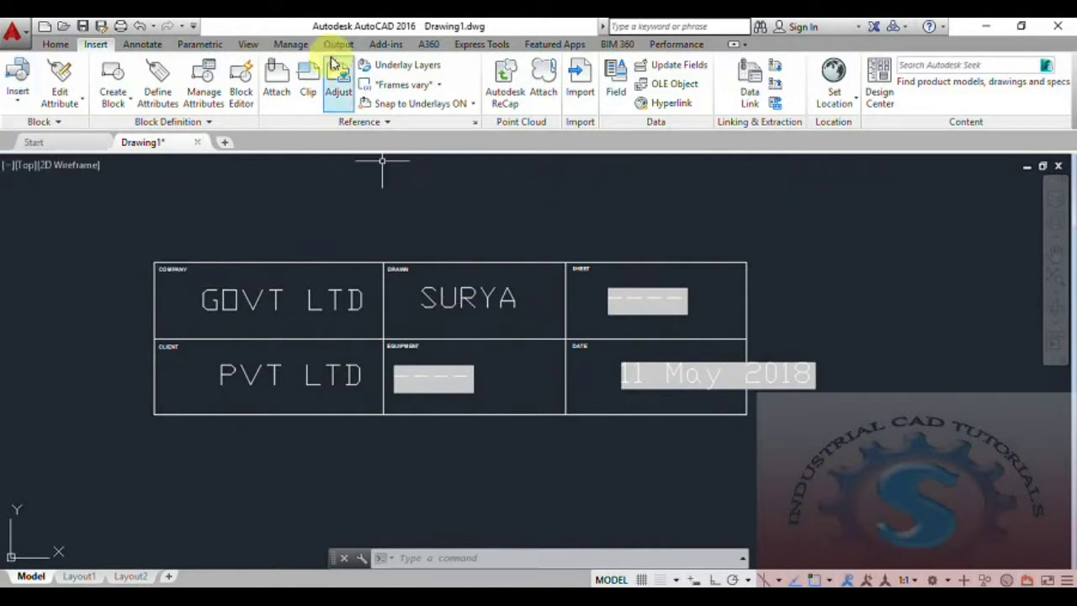
pyautogui.click(249, 46)
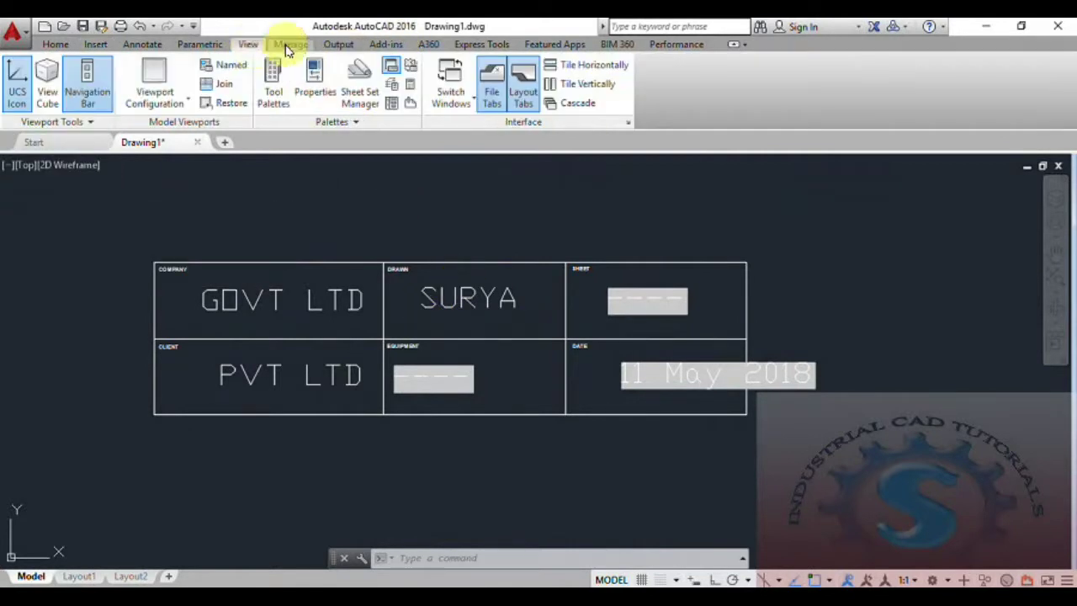
pyautogui.click(286, 46)
pyautogui.click(143, 45)
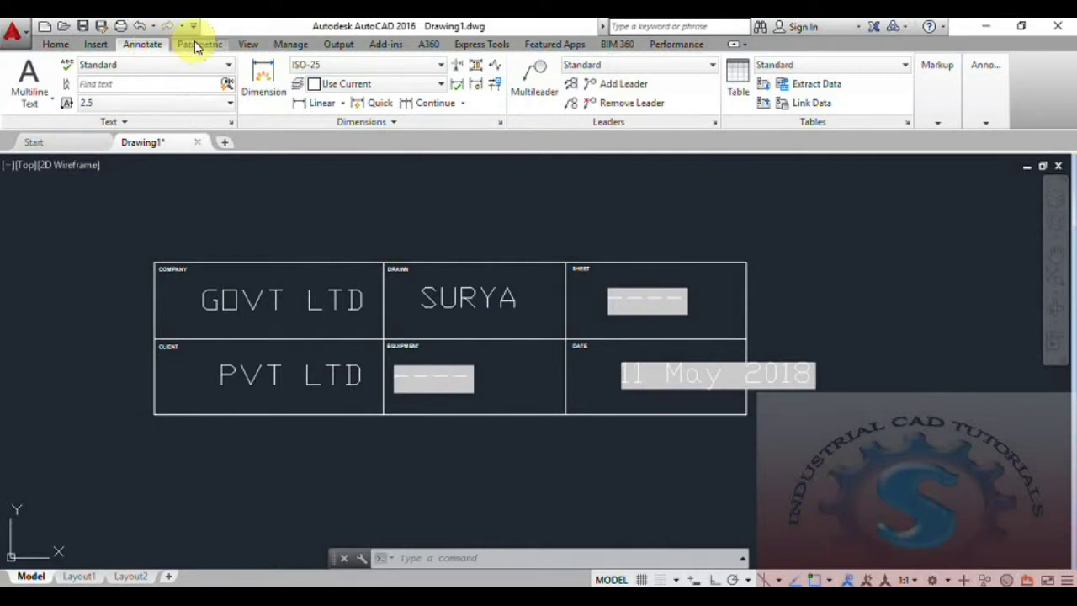
pyautogui.click(197, 46)
pyautogui.click(433, 46)
# - Convert the inserted title-table block to an xref of VW252-02-1000_Bearing Block_Slide from the Desktop, answering Y to purge unreferenced items
pyautogui.click(480, 47)
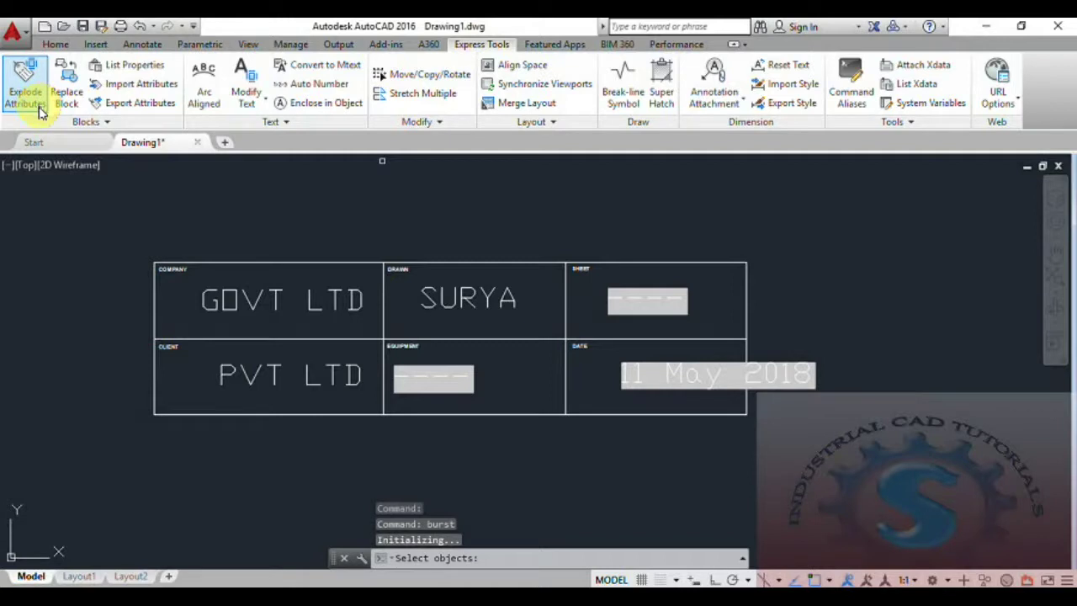
pyautogui.click(85, 123)
pyautogui.click(67, 141)
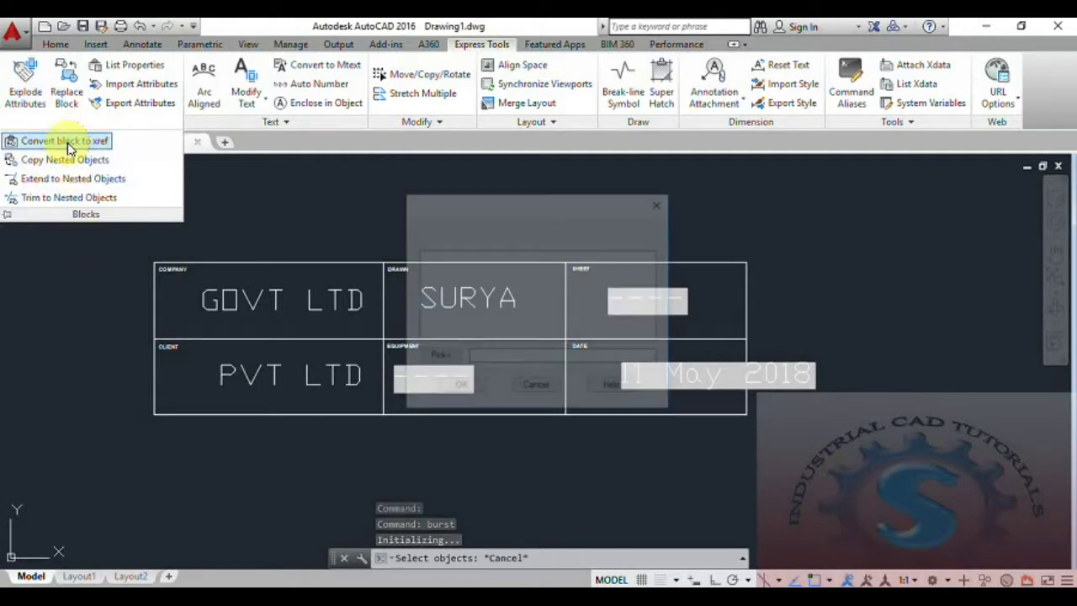
pyautogui.click(451, 389)
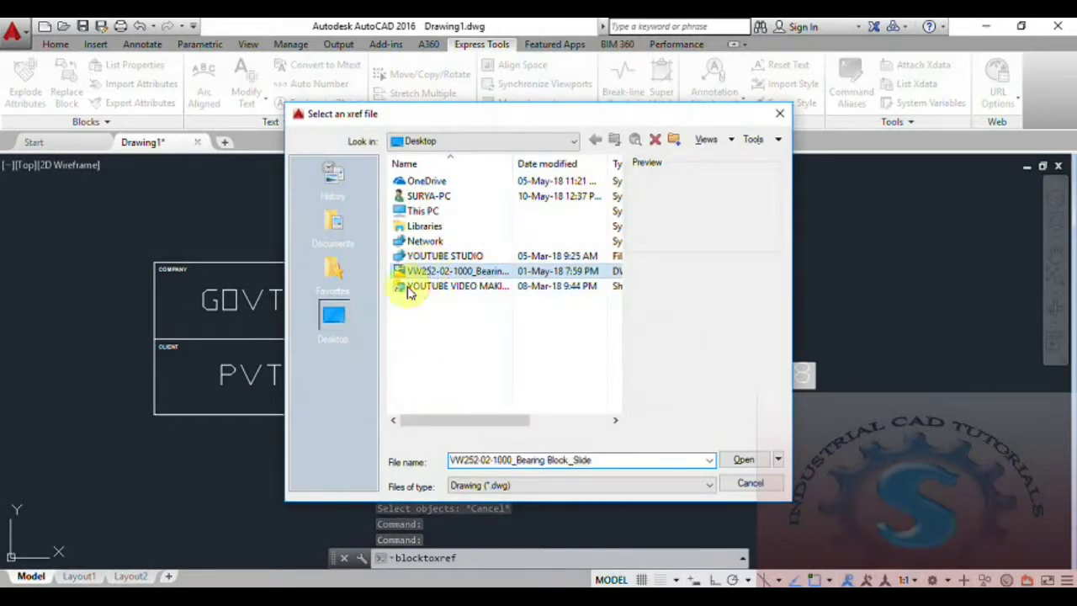
pyautogui.click(333, 286)
pyautogui.click(333, 316)
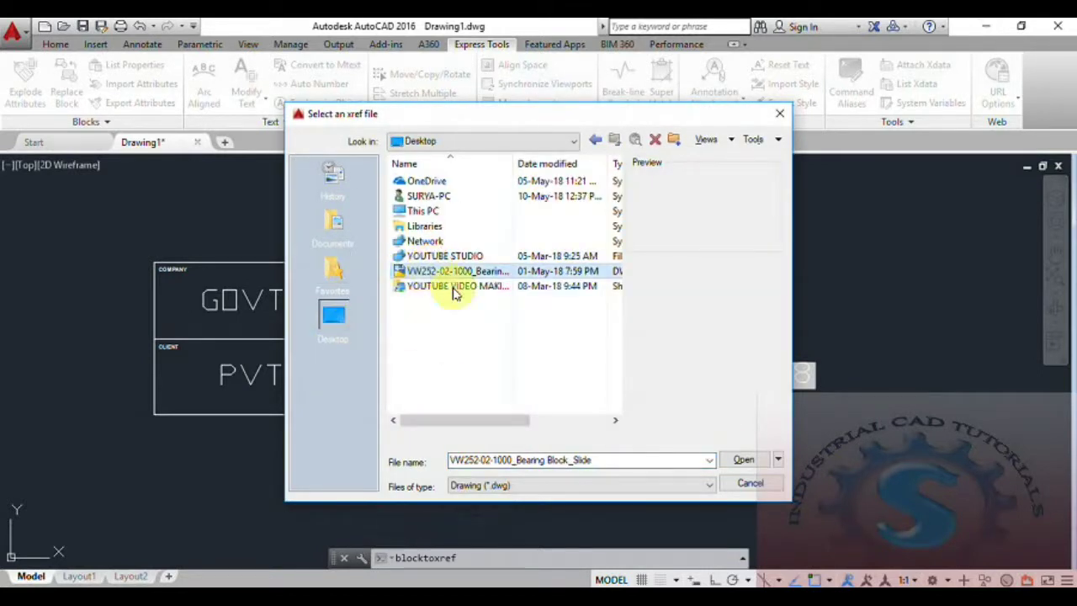
pyautogui.click(742, 463)
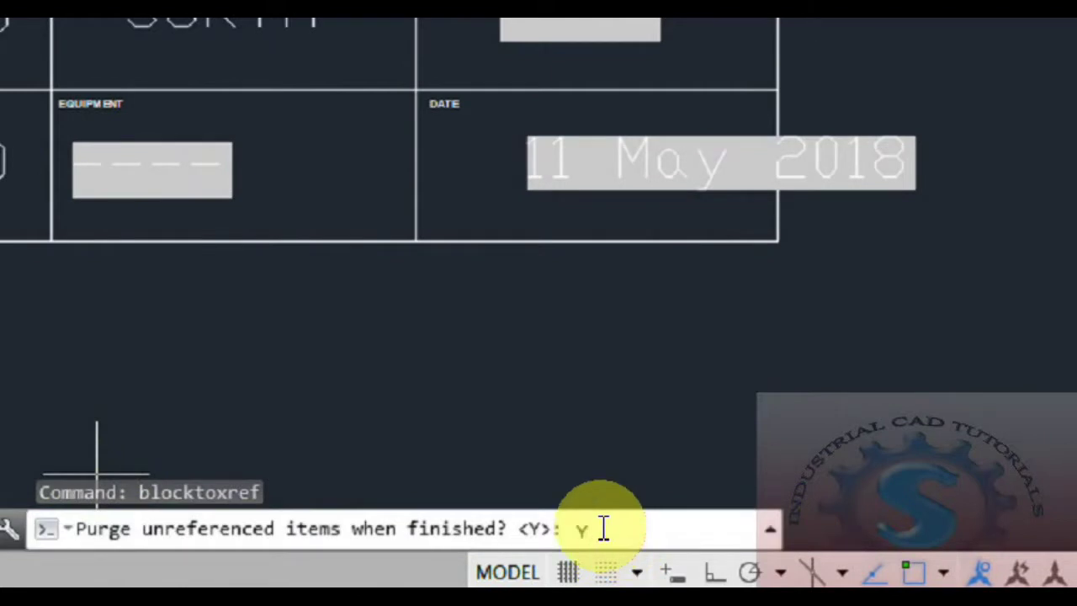
pyautogui.write('Y')
pyautogui.press('Return')
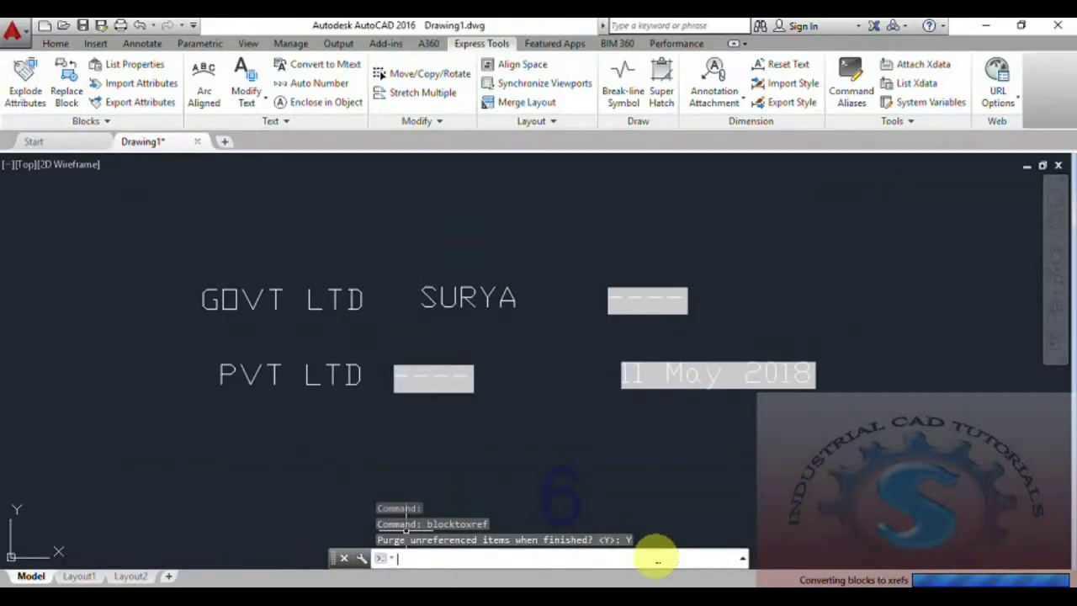
# - Examine the bearing block slide xref in model space and check Layout1
pyautogui.scroll(-5, 609, 409)
pyautogui.moveTo(637, 397); pyautogui.dragTo(385, 449, button='middle')
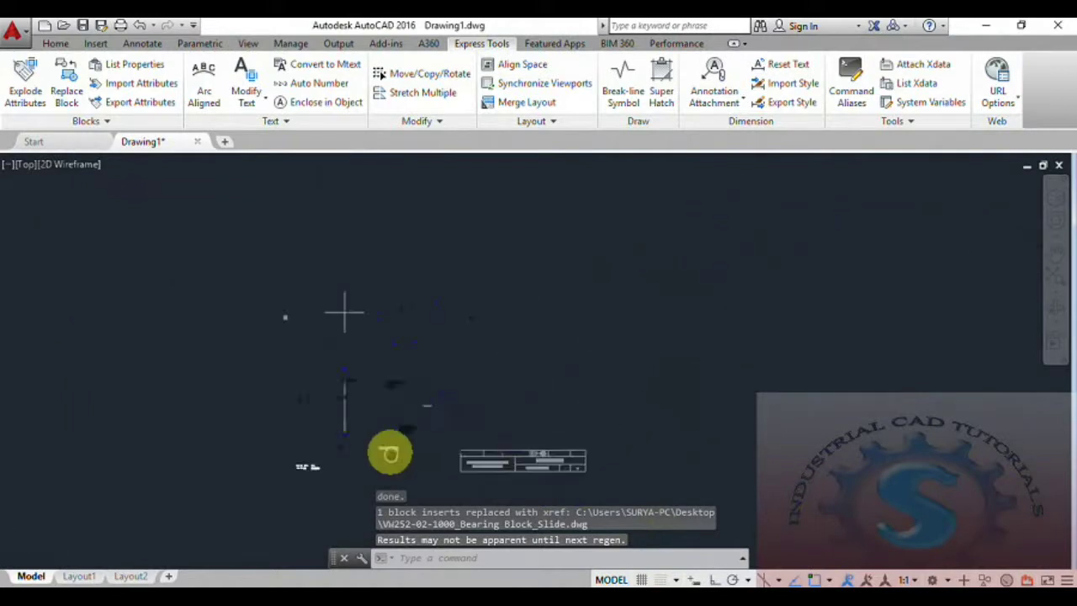
pyautogui.moveTo(497, 416); pyautogui.dragTo(544, 378, button='middle')
pyautogui.scroll(2, 414, 394)
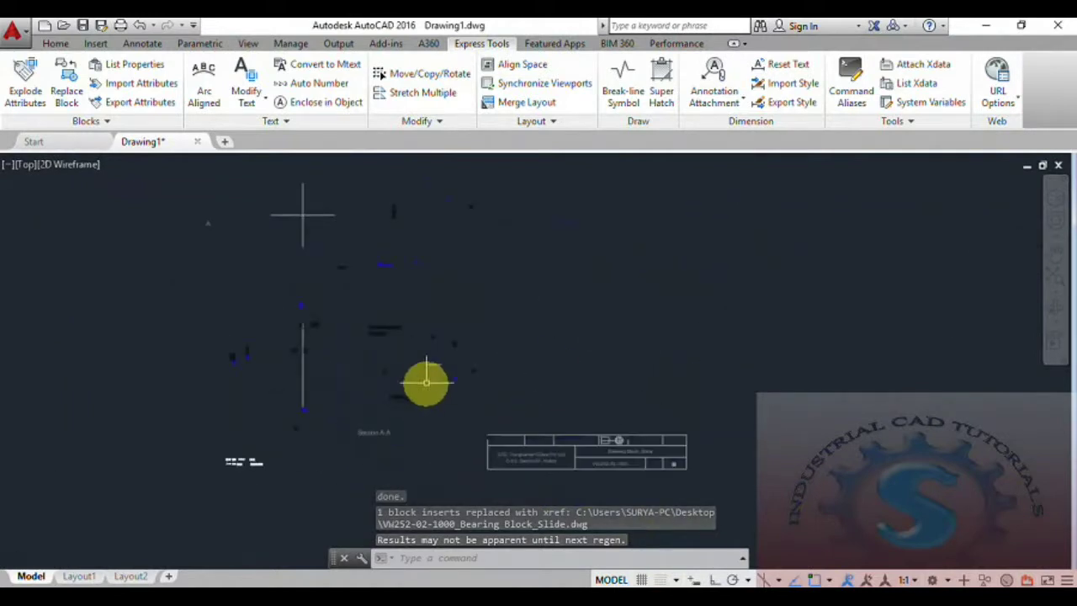
pyautogui.moveTo(416, 412); pyautogui.dragTo(424, 441, button='middle')
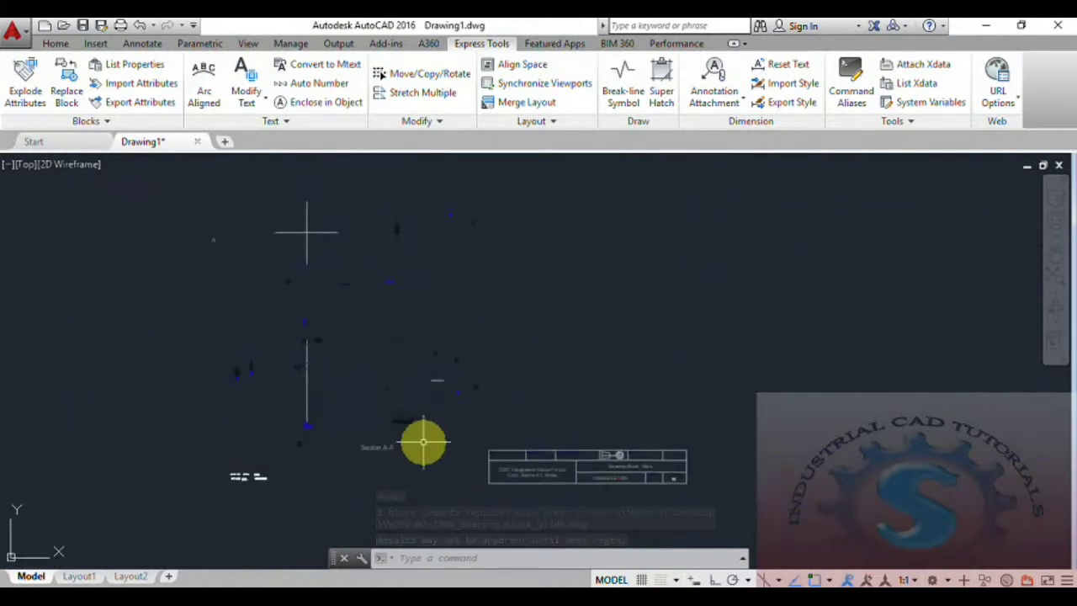
pyautogui.click(79, 576)
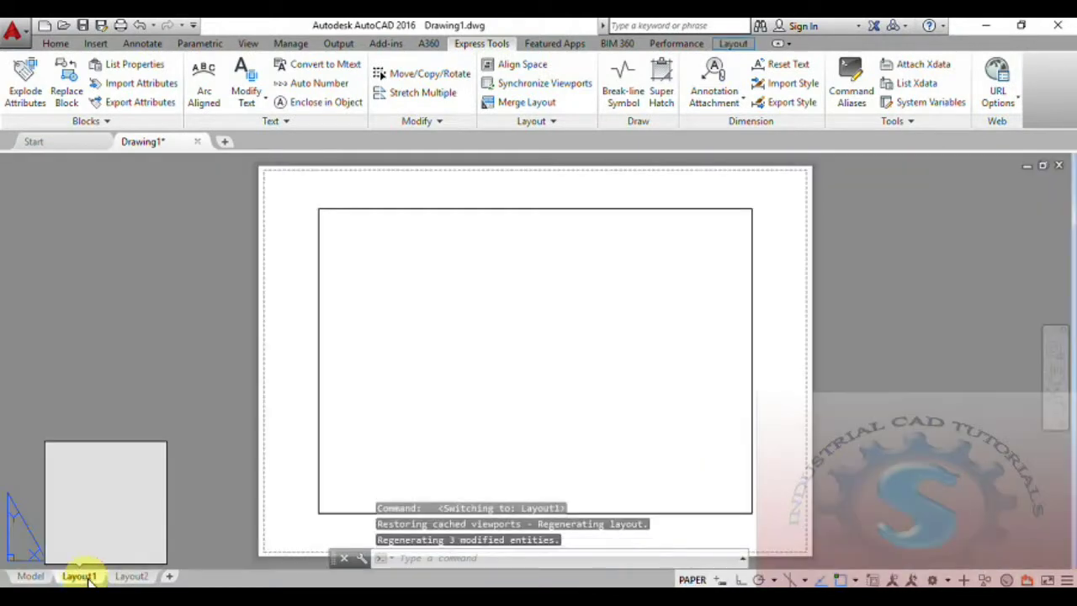
pyautogui.click(40, 577)
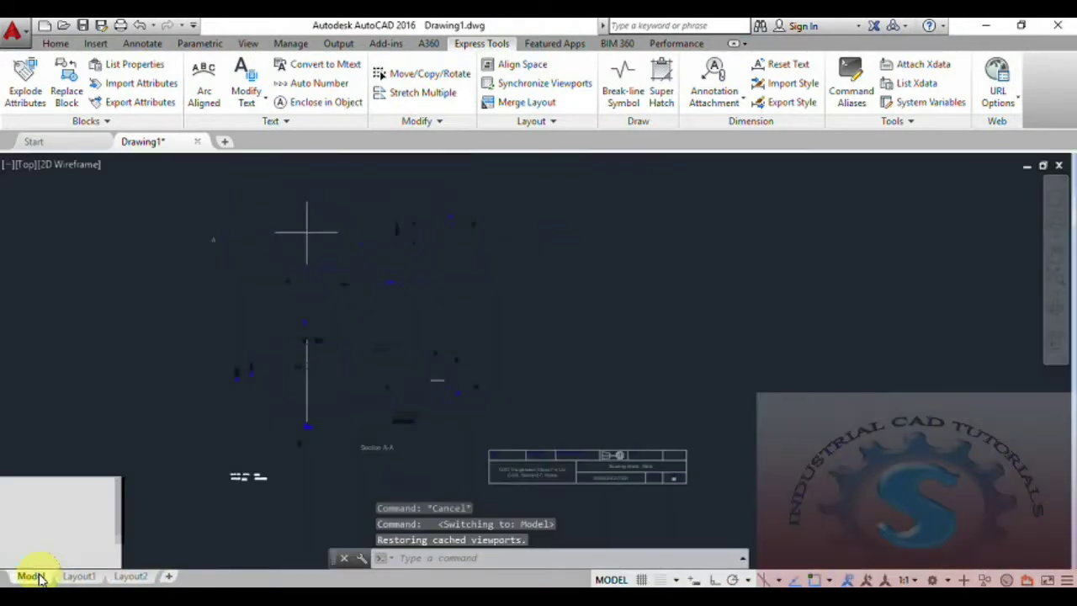
# - Browse the nested references of the bearing block slide xref for reference editing, and cancel without starting the edit
pyautogui.doubleClick(599, 446)
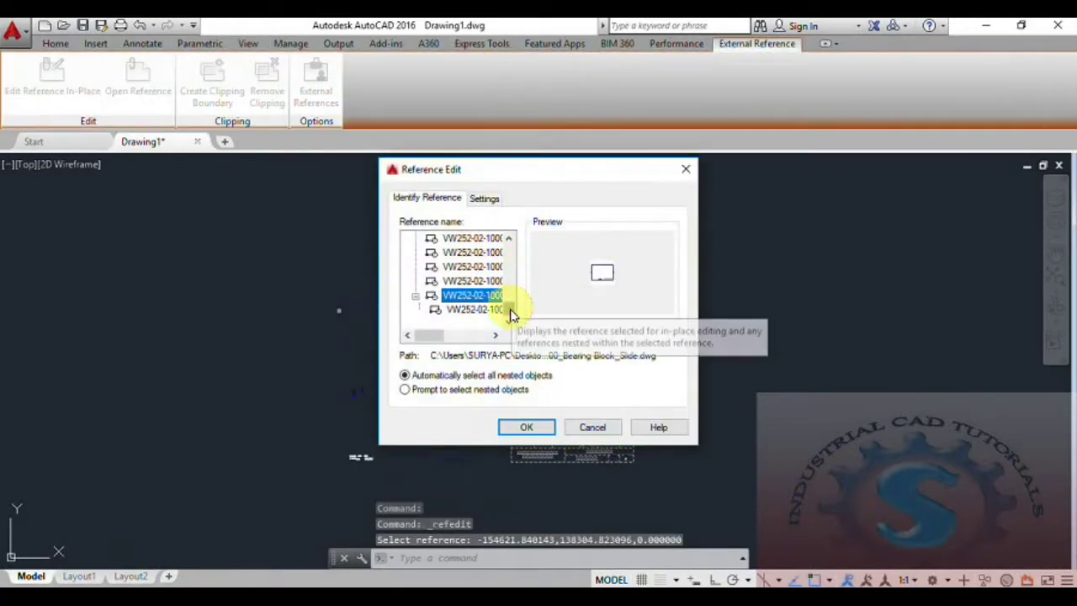
pyautogui.click(484, 310)
pyautogui.scroll(-2, 509, 316)
pyautogui.click(476, 298)
pyautogui.click(473, 308)
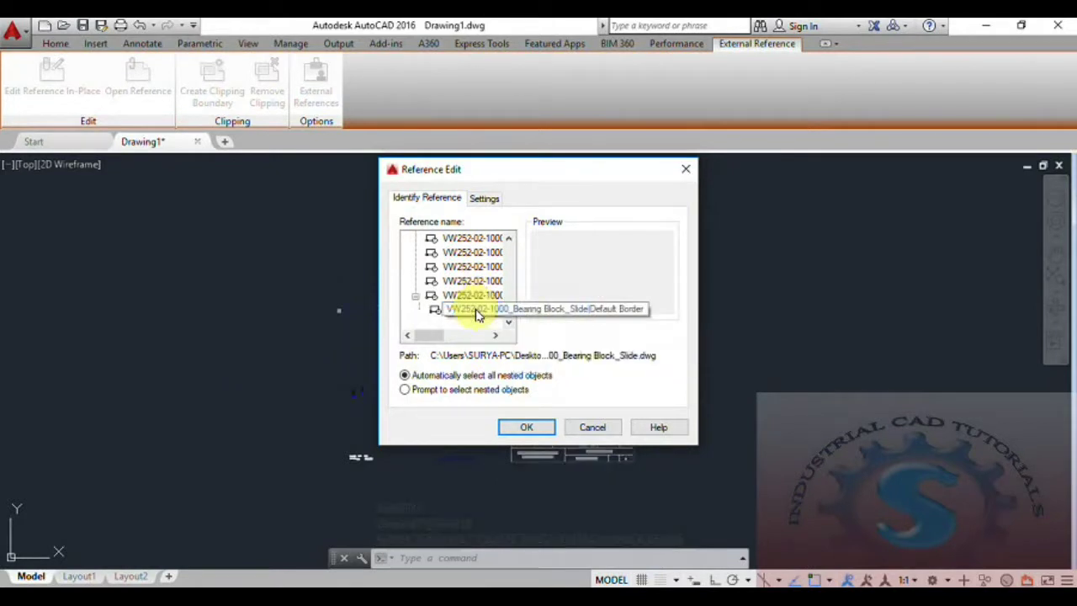
pyautogui.scroll(-4, 474, 286)
pyautogui.click(506, 271)
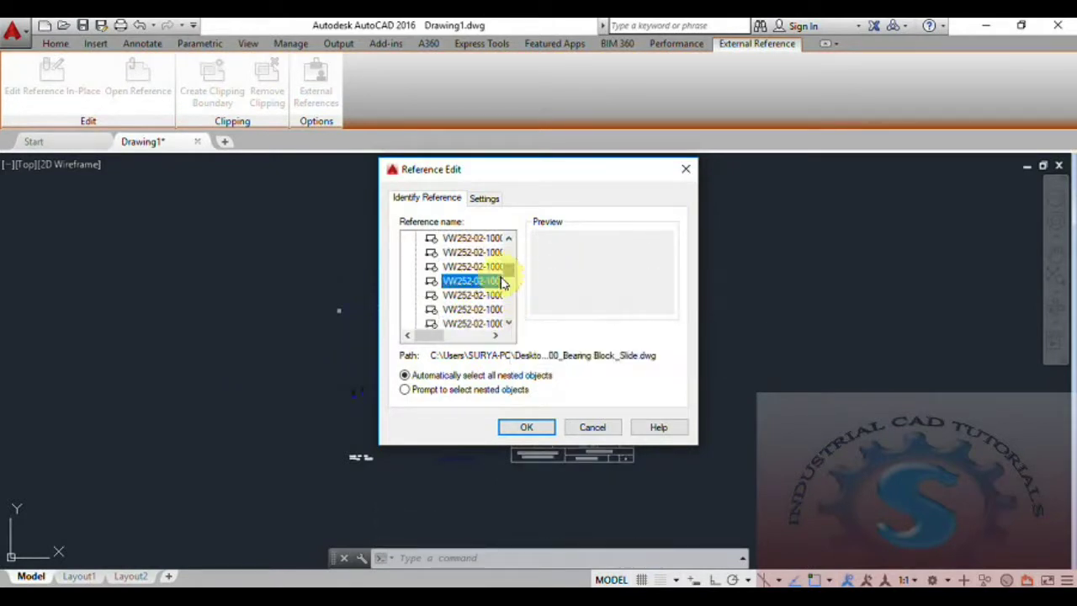
pyautogui.scroll(5, 510, 280)
pyautogui.click(491, 252)
pyautogui.click(412, 241)
pyautogui.click(412, 241)
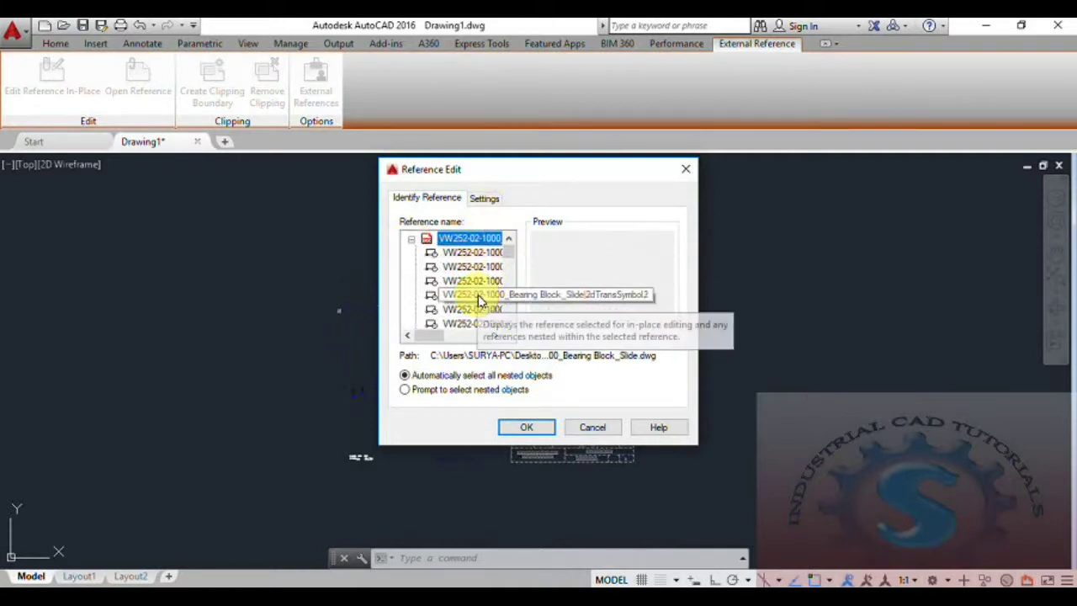
pyautogui.click(592, 427)
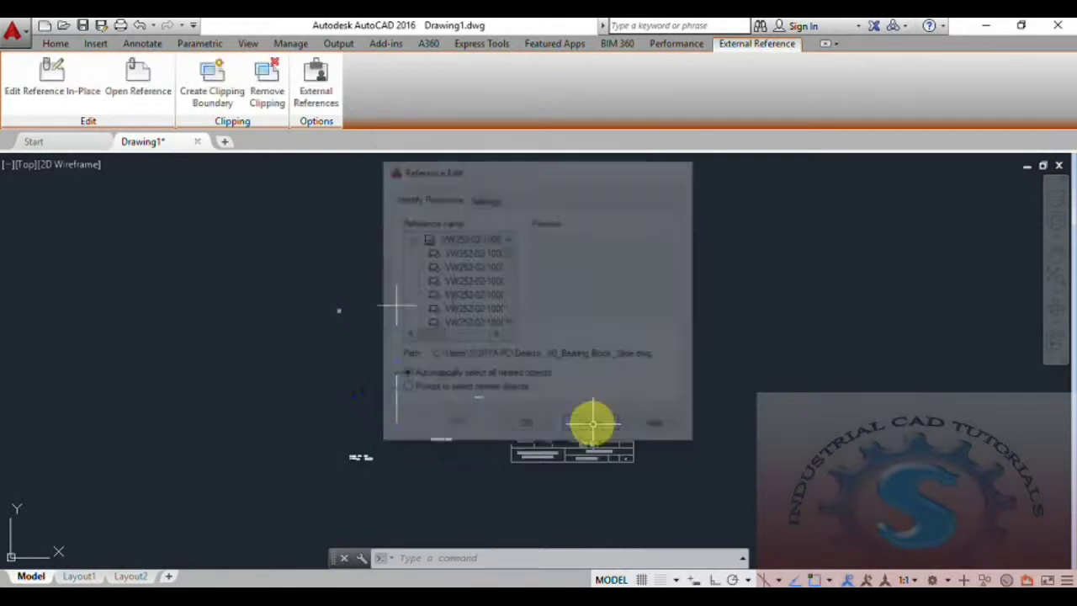
# - Start in-place editing of the bearing block slide xref with all nested objects selected automatically
pyautogui.click(461, 393)
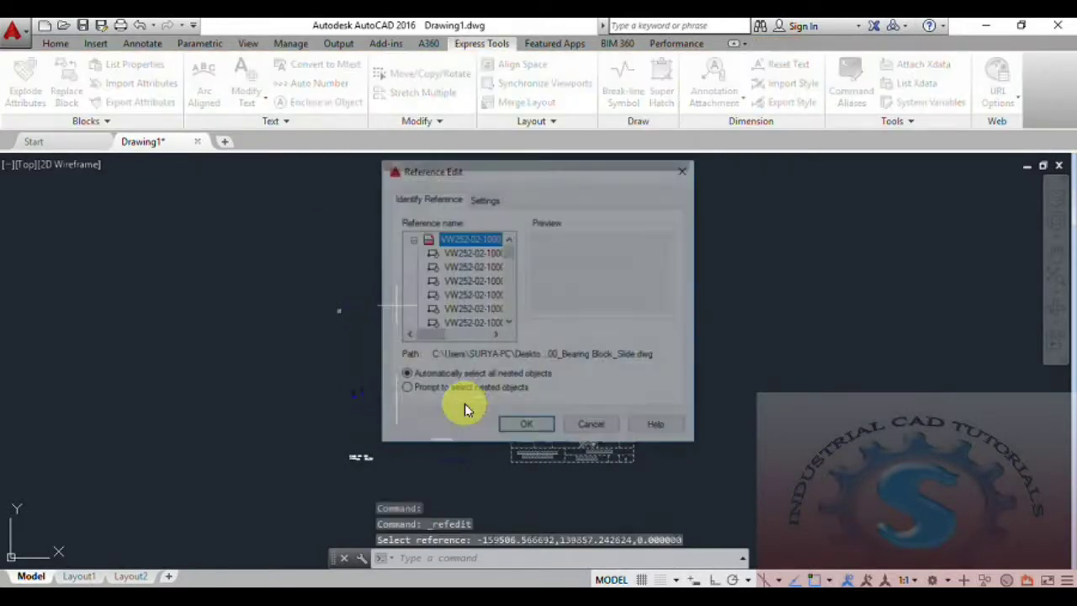
pyautogui.click(526, 428)
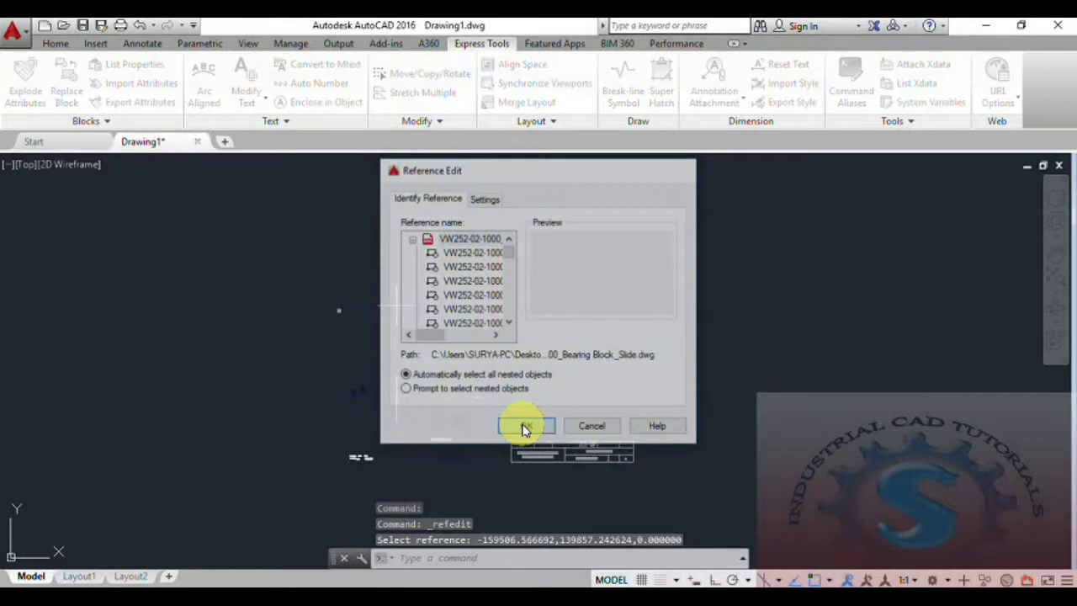
pyautogui.click(557, 453)
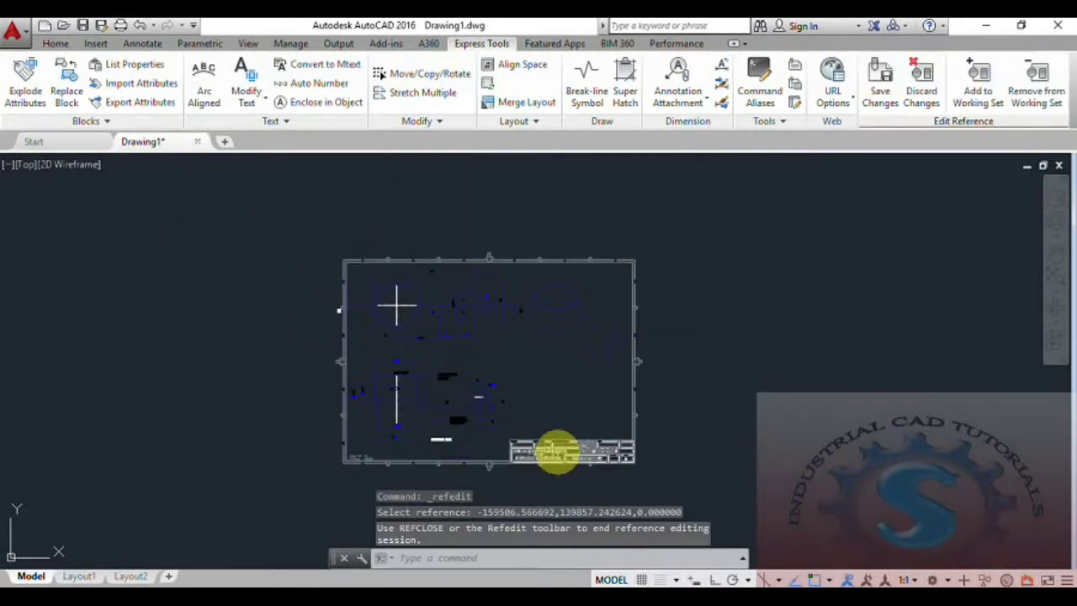
# - Try to open the title-table block in the Block Editor during the reference edit, and clear the selection
pyautogui.doubleClick(583, 452)
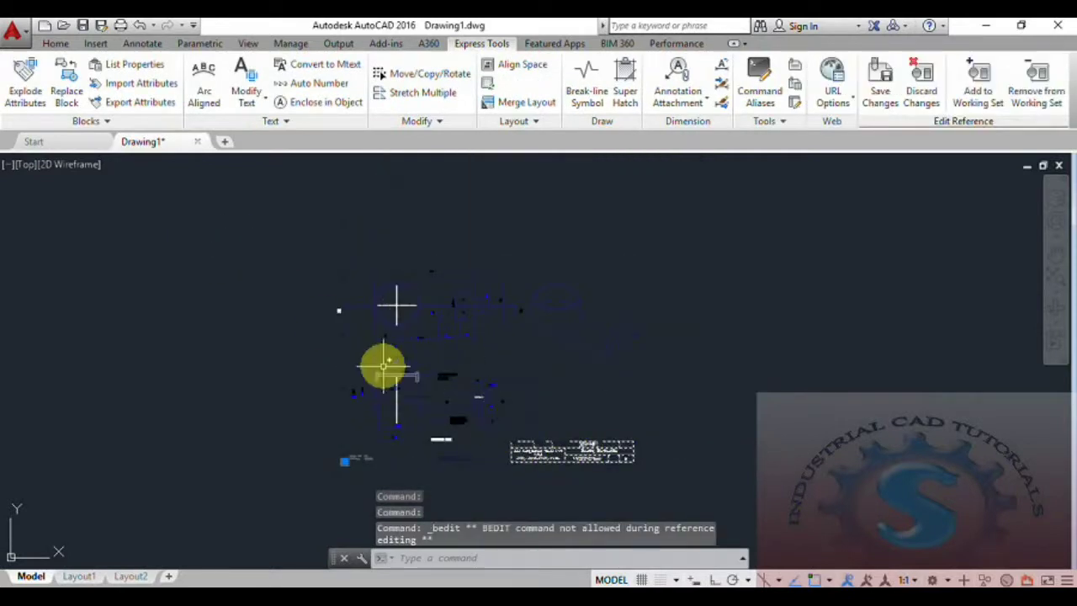
pyautogui.press('Escape')
pyautogui.press('Escape')
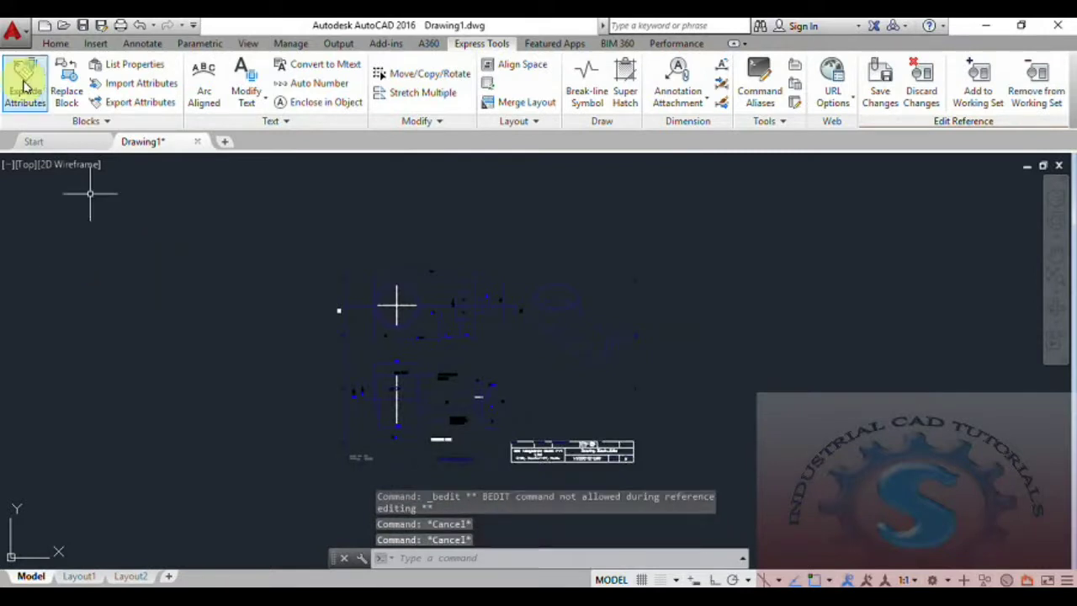
# - Examine the drawing's insertable blocks from $0$2dTransSection0 through $0$Default Border and $0$Title
pyautogui.click(95, 43)
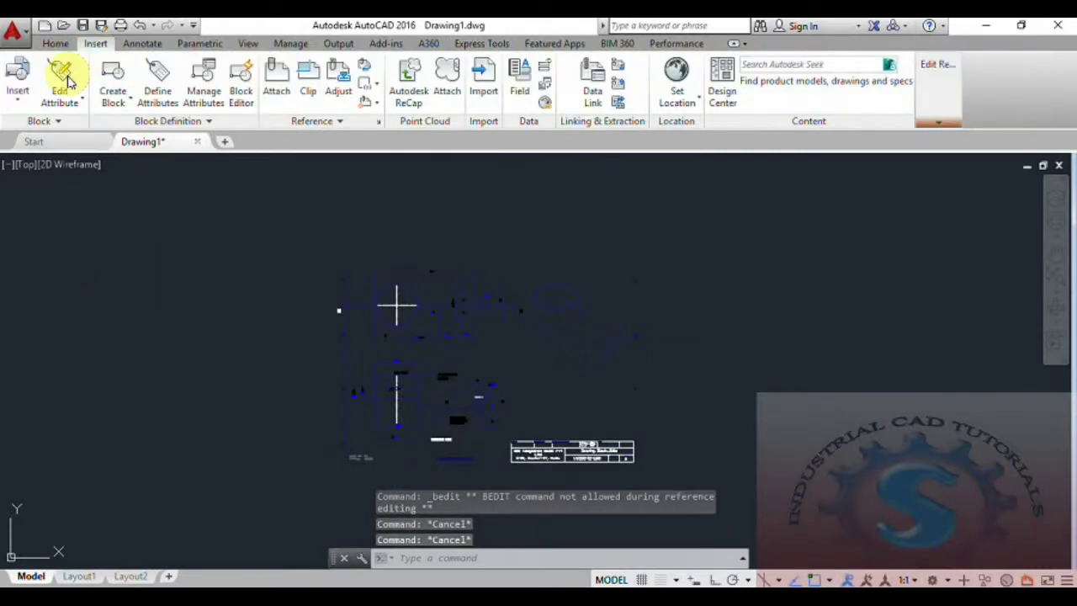
pyautogui.click(19, 99)
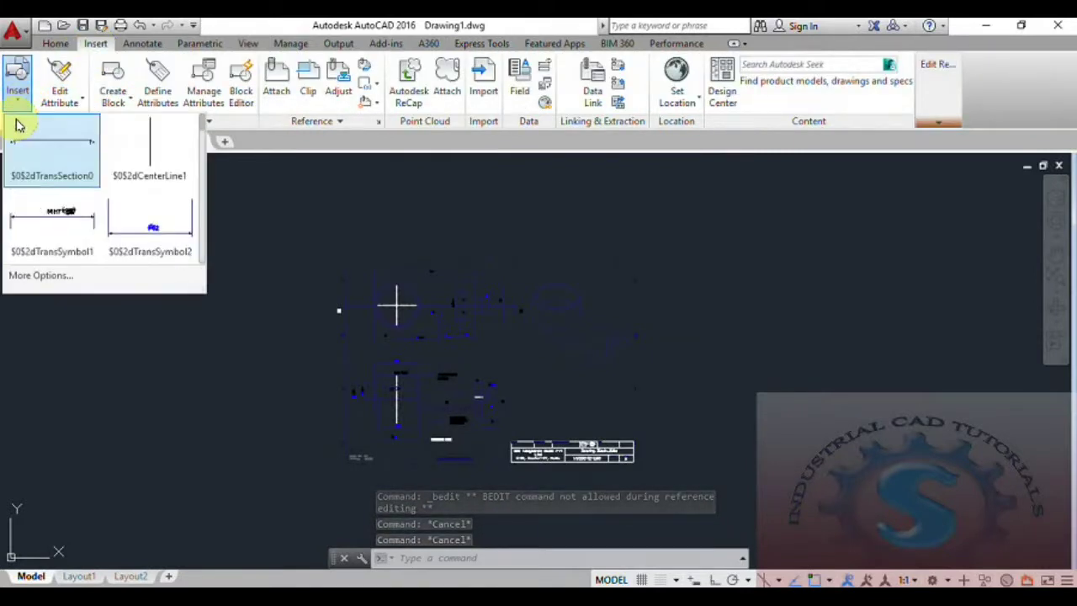
pyautogui.scroll(-1, 206, 135)
pyautogui.scroll(1, 206, 133)
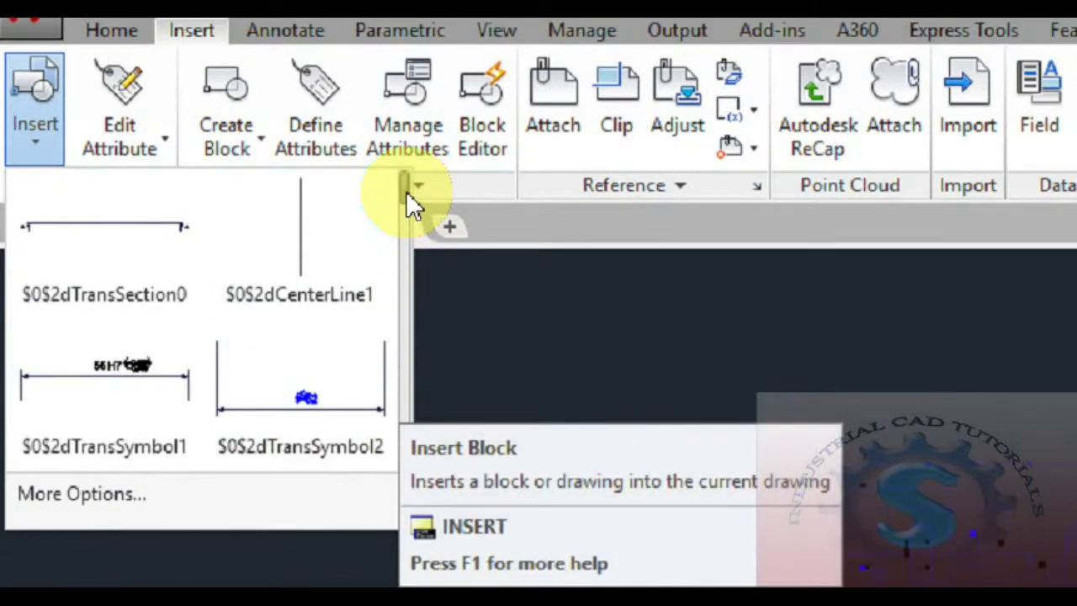
pyautogui.moveTo(407, 214); pyautogui.dragTo(381, 169)
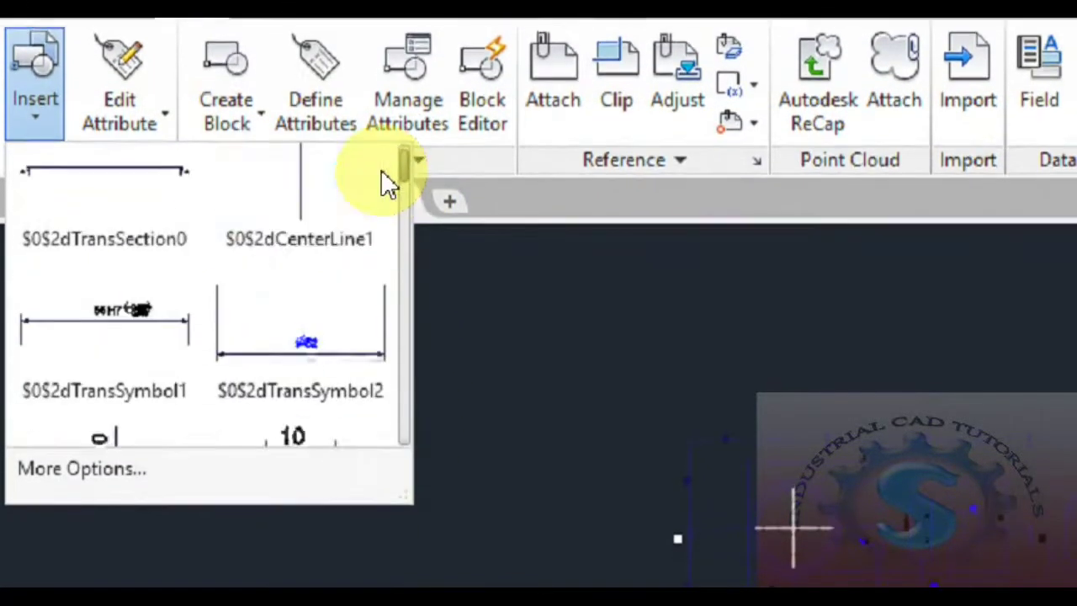
pyautogui.scroll(-10, 383, 180)
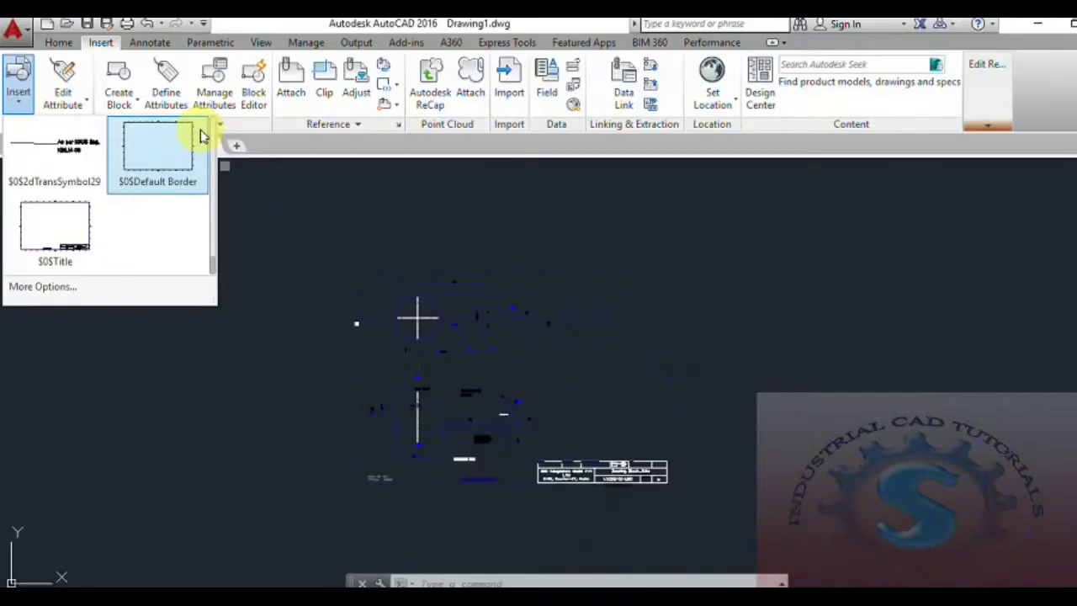
pyautogui.click(215, 153)
pyautogui.moveTo(356, 404)
pyautogui.mouseDown(button='middle')
pyautogui.moveTo(332, 390)
pyautogui.moveTo(347, 407)
pyautogui.mouseUp(button='middle')
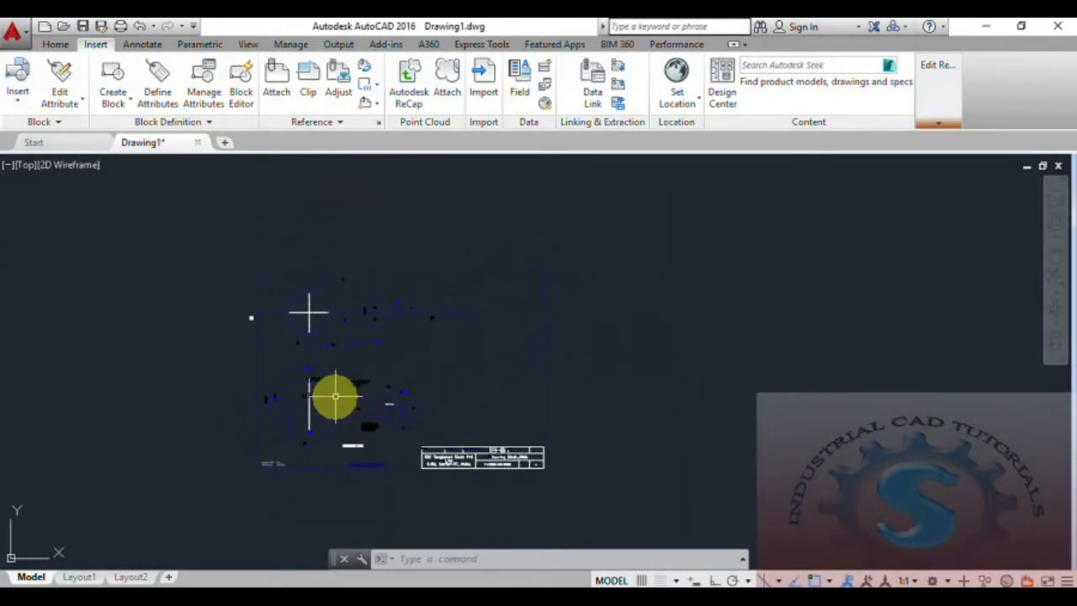
pyautogui.scroll(2, 403, 364)
pyautogui.scroll(-2, 394, 377)
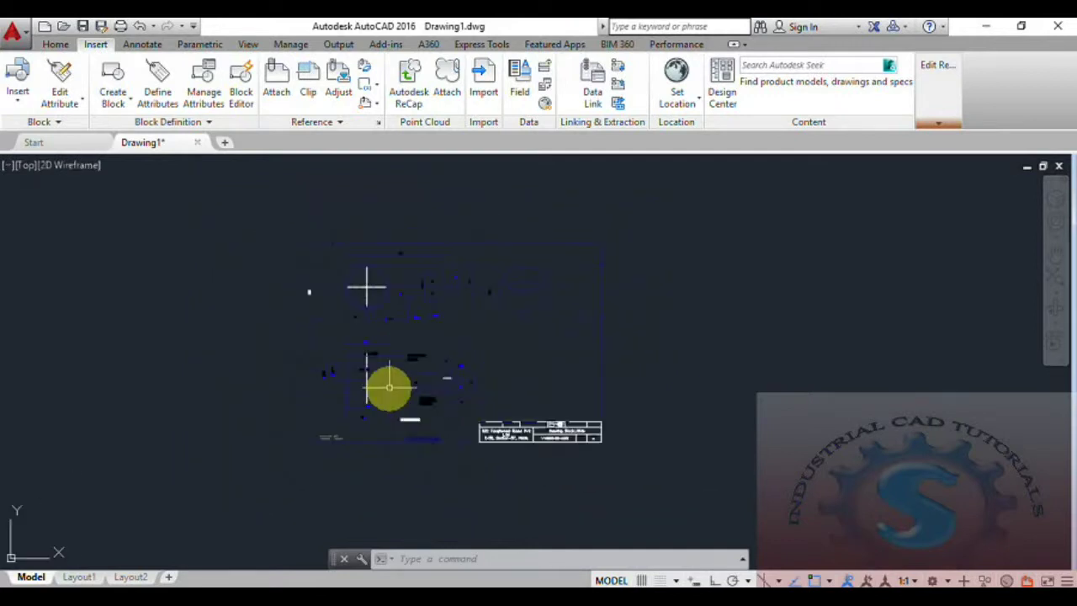
pyautogui.scroll(2, 389, 380)
pyautogui.scroll(-2, 388, 378)
pyautogui.scroll(2, 389, 379)
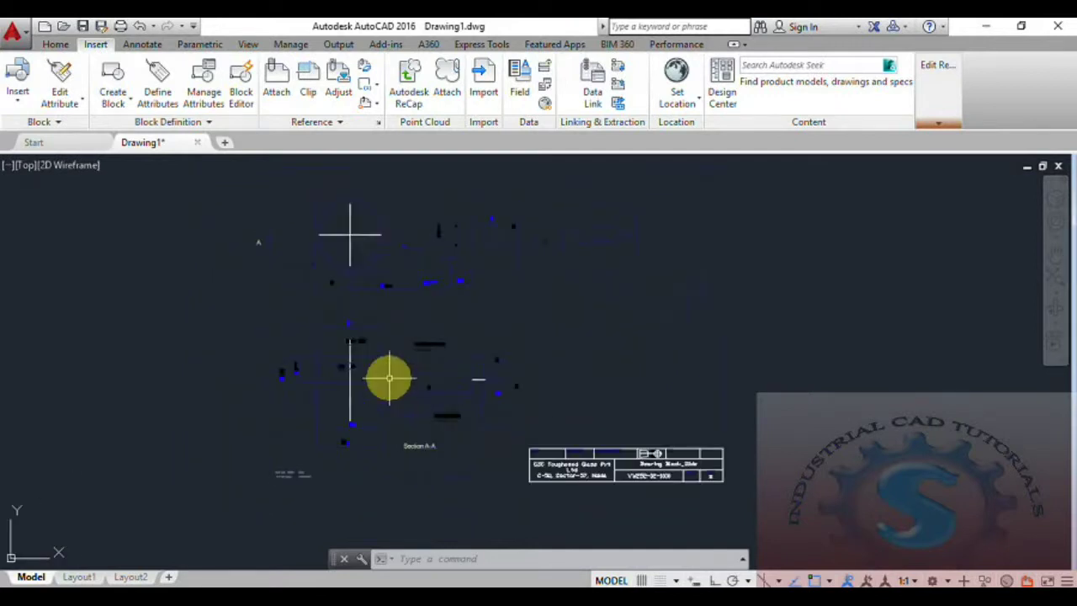
pyautogui.moveTo(387, 381); pyautogui.dragTo(382, 401, button='middle')
pyautogui.scroll(-2, 396, 402)
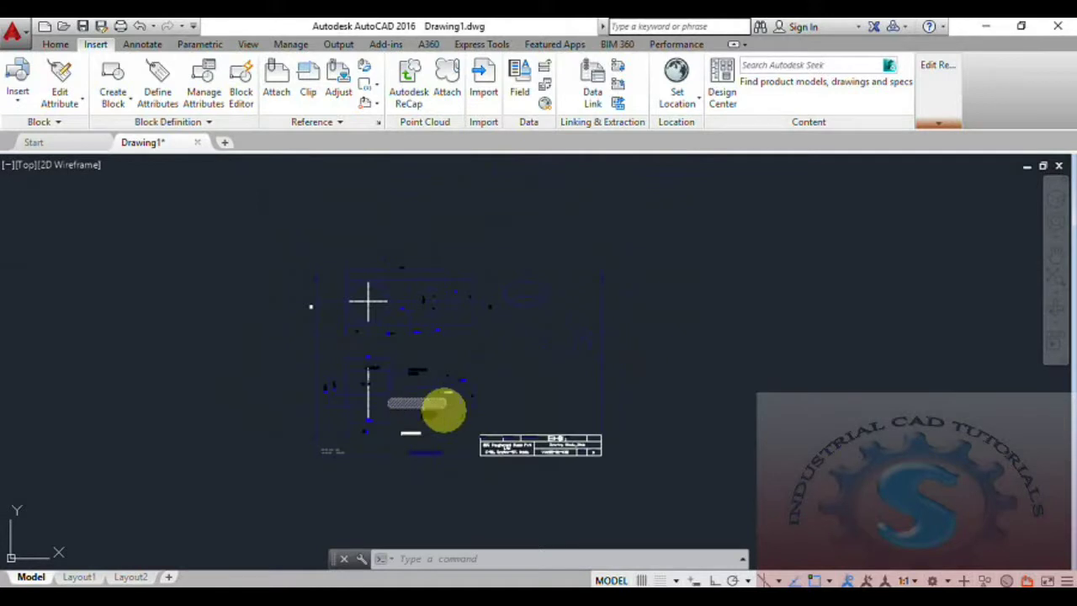
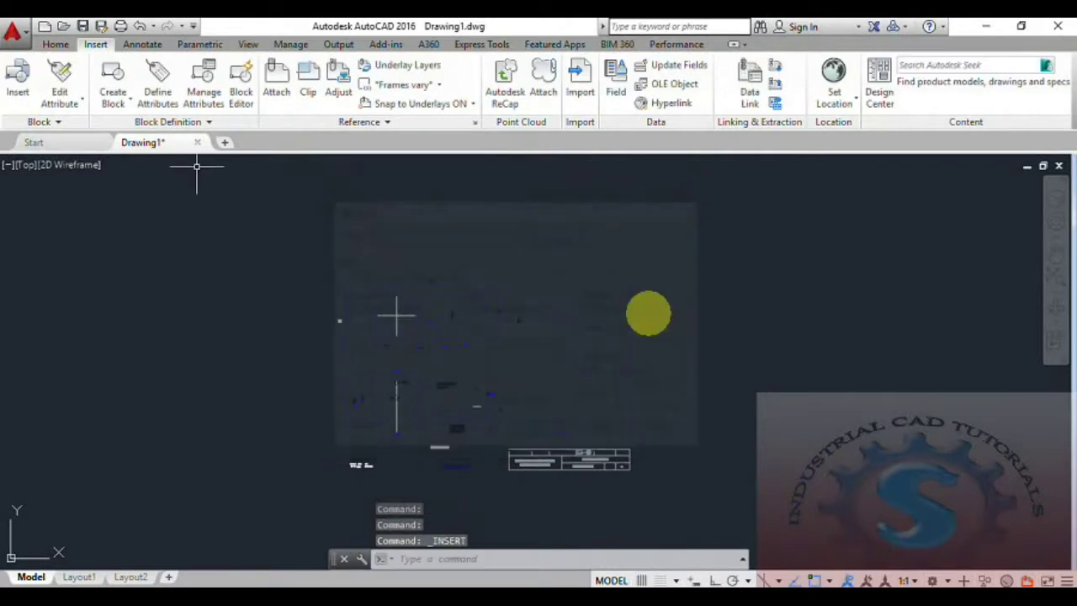
# - Reopen the bearing block slide xref for in-place editing with all nested objects selected automatically
pyautogui.doubleClick(589, 361)
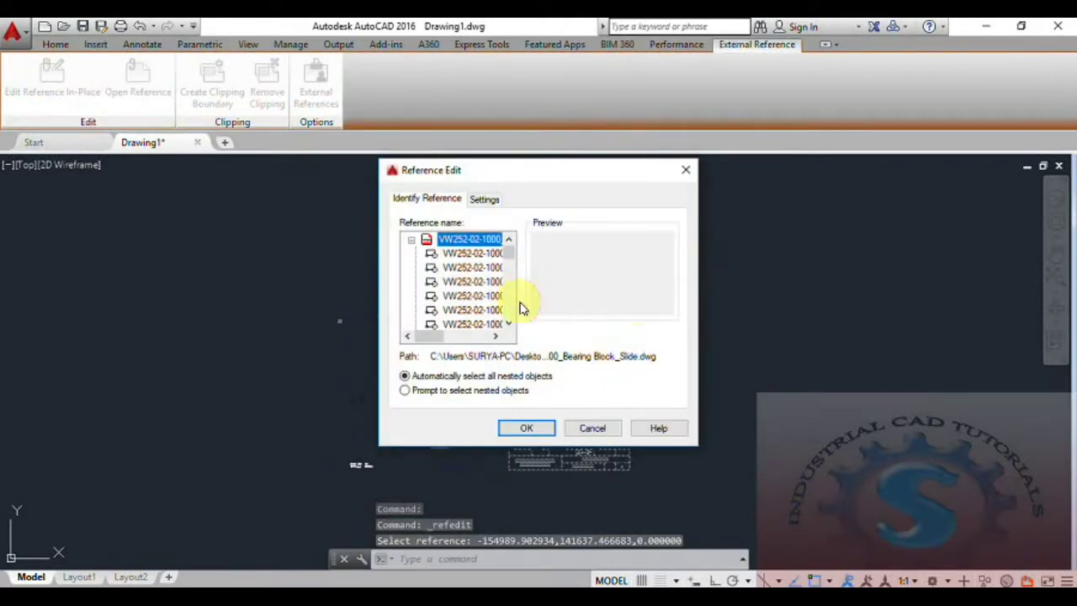
pyautogui.click(542, 426)
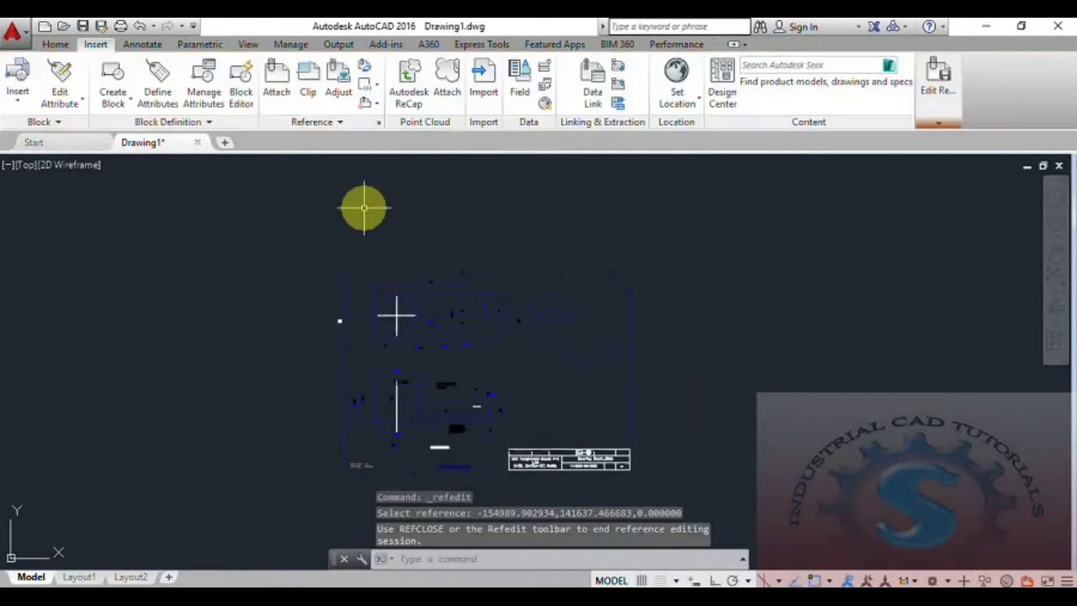
pyautogui.click(19, 99)
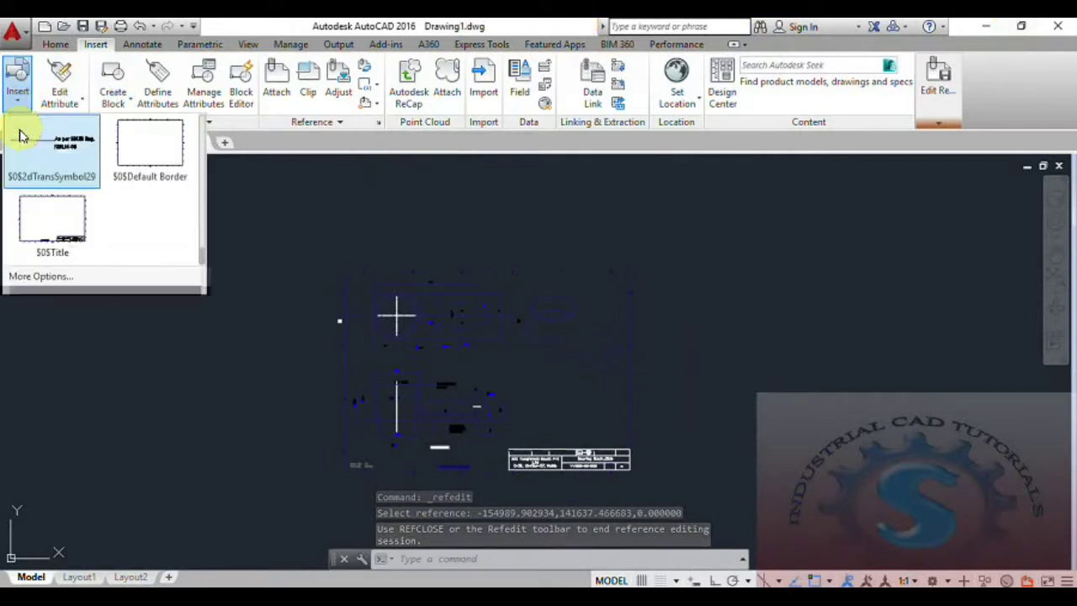
pyautogui.click(222, 269)
pyautogui.press('Escape')
# - Erase all bearing block slide geometry in the reference being edited by selecting the whole sheet with one window
pyautogui.click(764, 476)
pyautogui.click(175, 195)
pyautogui.press('Delete')
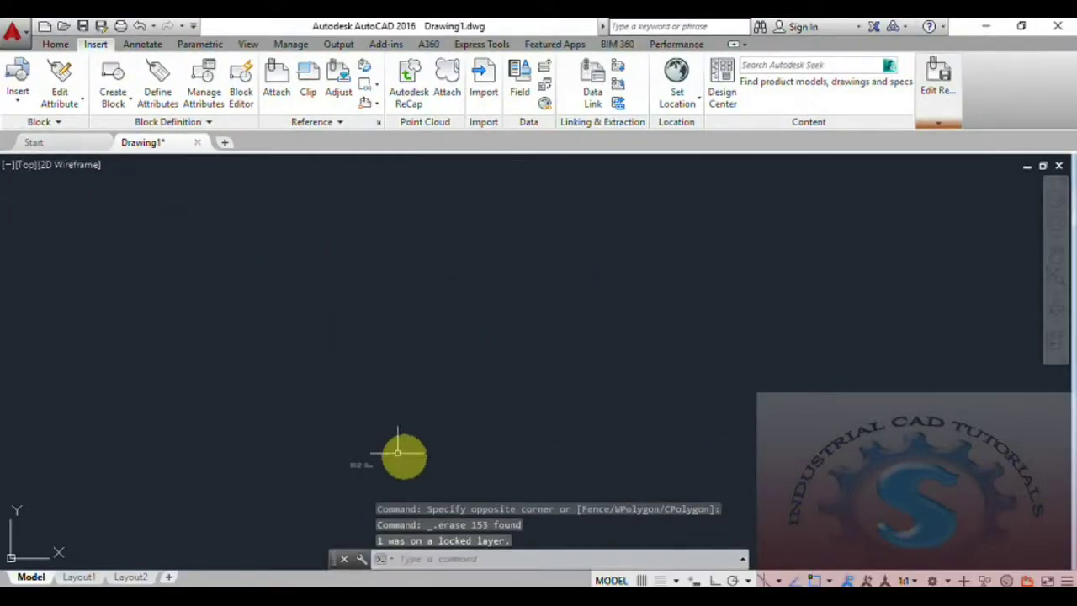
pyautogui.click(301, 430)
pyautogui.click(353, 429)
pyautogui.press('Escape')
pyautogui.press('Escape')
pyautogui.scroll(8, 348, 443)
pyautogui.scroll(-4, 346, 446)
pyautogui.scroll(-3, 286, 497)
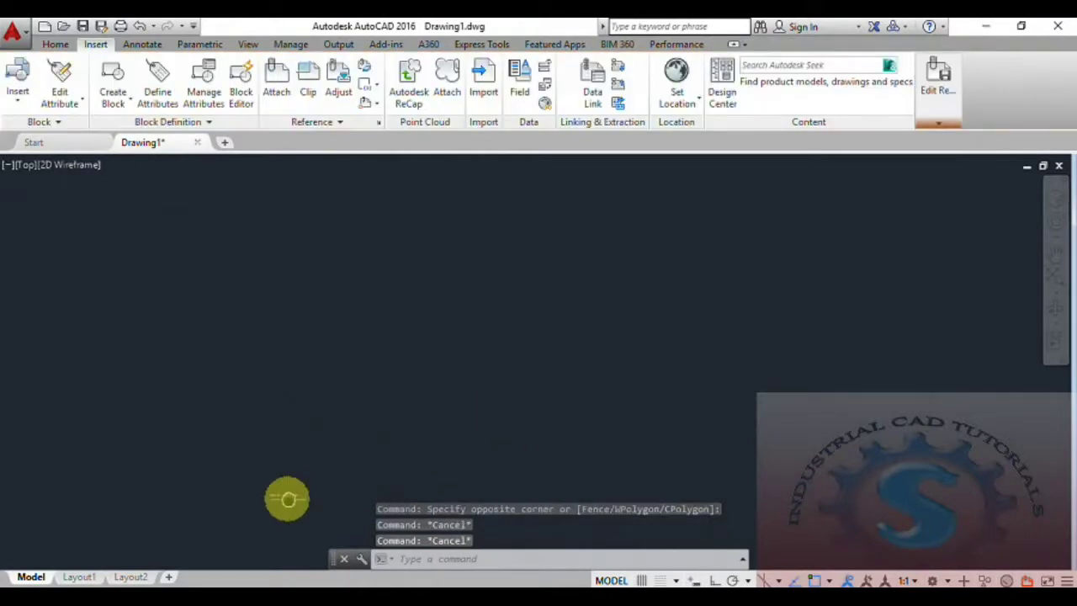
# - Insert the $0$Title block into the emptied drawing area at scale 1 and rotation 0
pyautogui.click(18, 85)
pyautogui.click(74, 181)
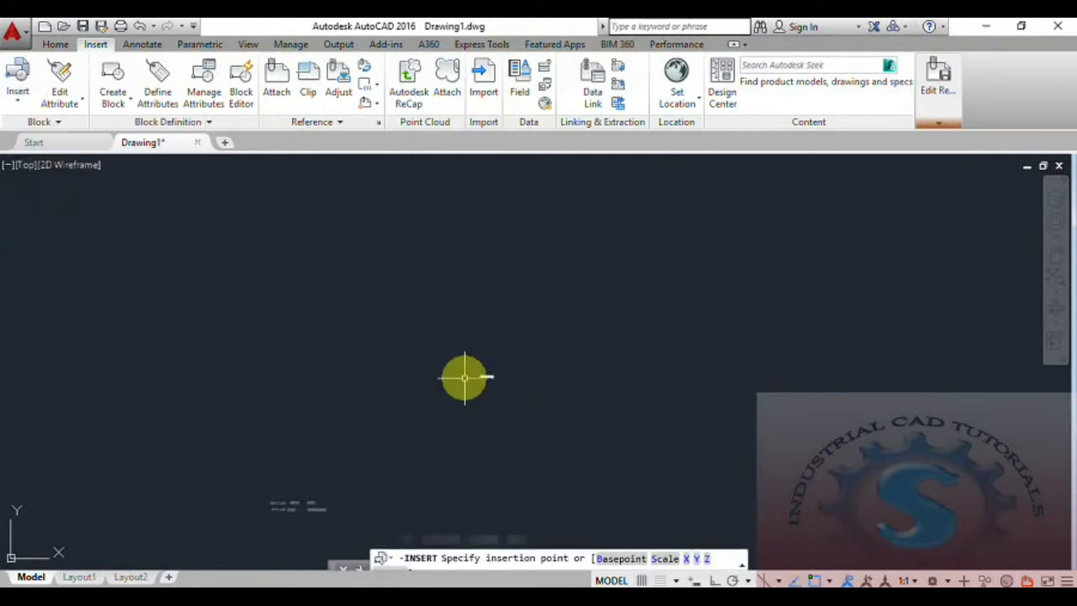
pyautogui.click(464, 377)
pyautogui.scroll(5, 433, 385)
pyautogui.scroll(-4, 527, 423)
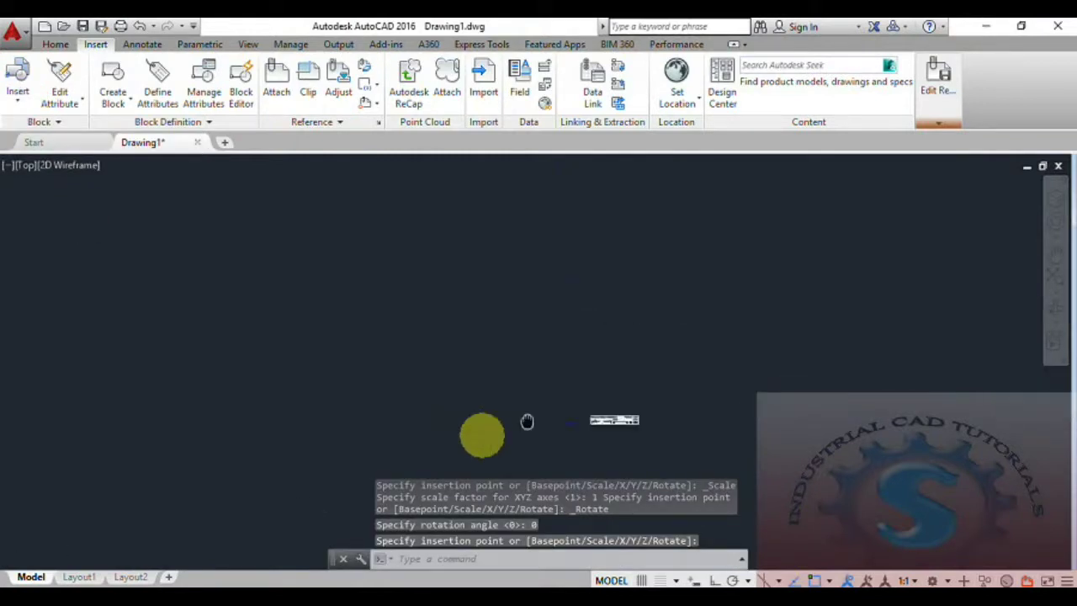
pyautogui.scroll(6, 496, 426)
pyautogui.scroll(-1, 463, 339)
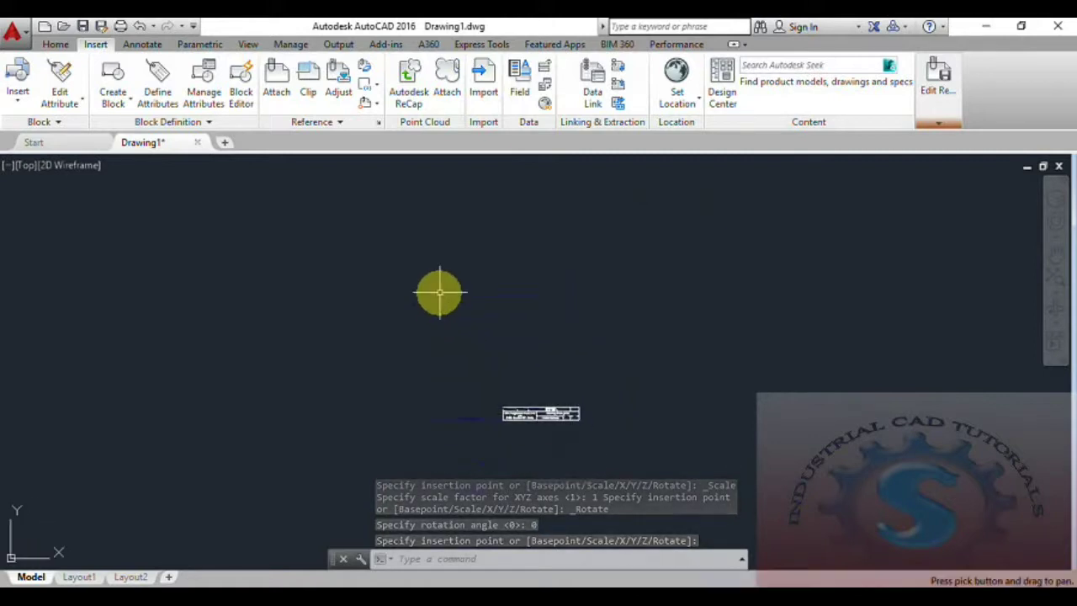
pyautogui.scroll(3, 438, 292)
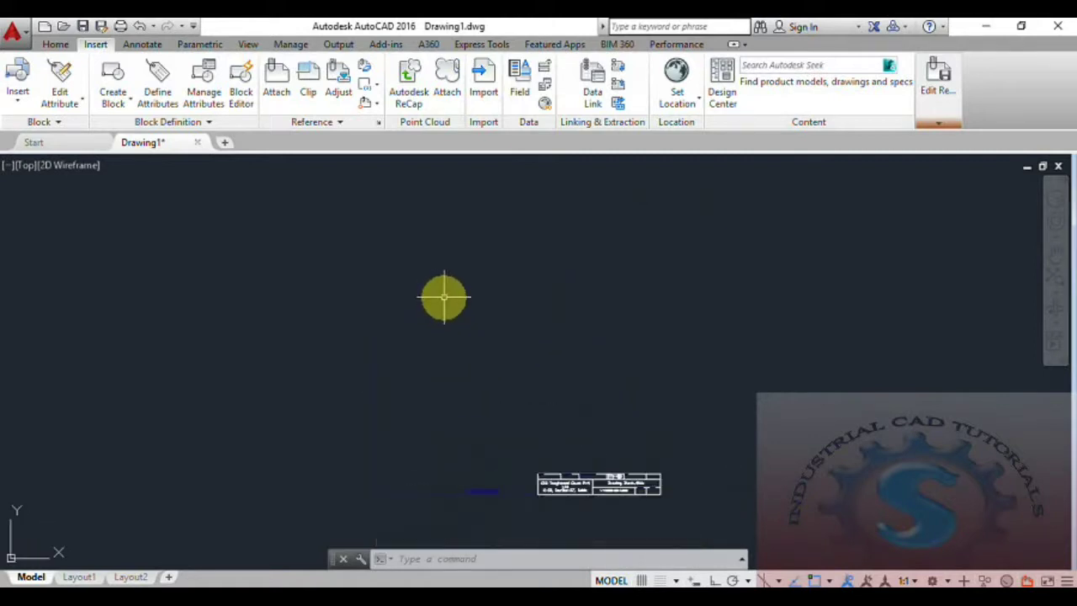
# - Insert the $0$2dTransSymbol3 block inside the title border at scale 1 and rotation 0
pyautogui.click(17, 99)
pyautogui.scroll(4, 137, 222)
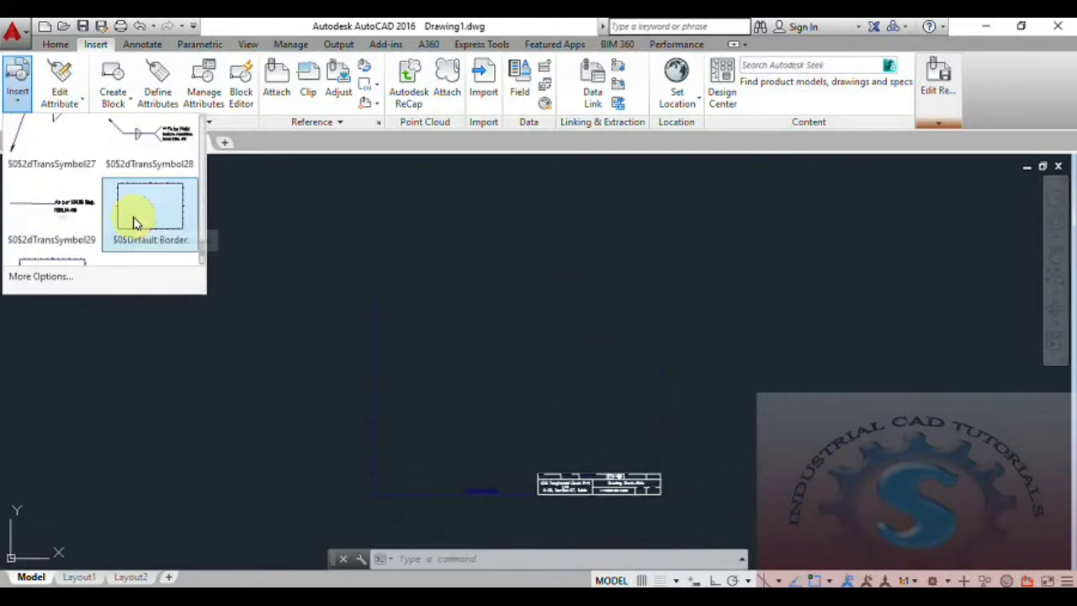
pyautogui.scroll(4, 132, 222)
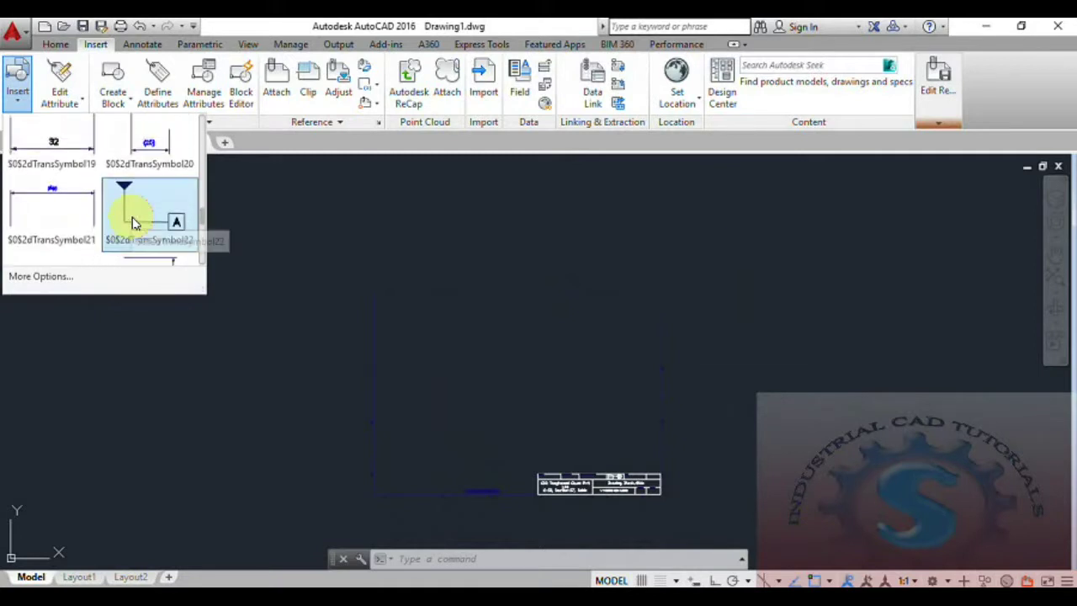
pyautogui.scroll(3, 132, 222)
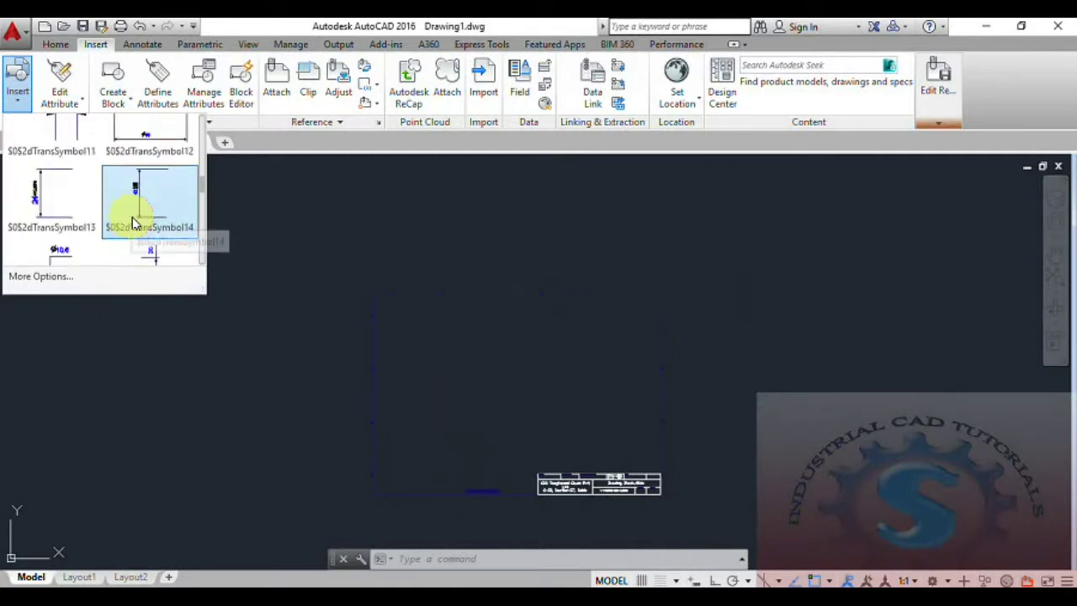
pyautogui.scroll(5, 132, 222)
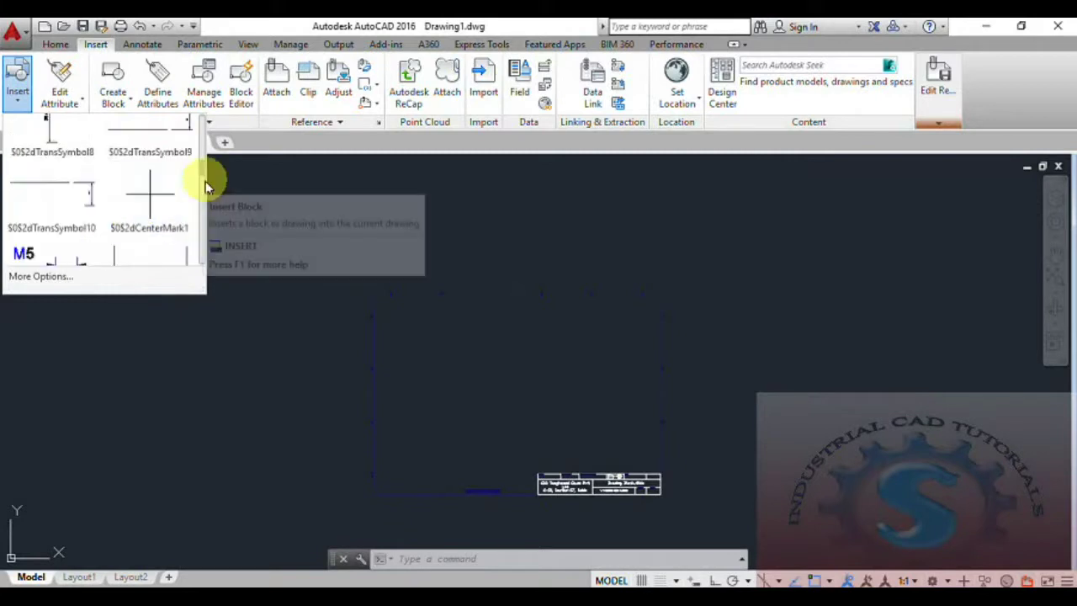
pyautogui.scroll(2, 209, 137)
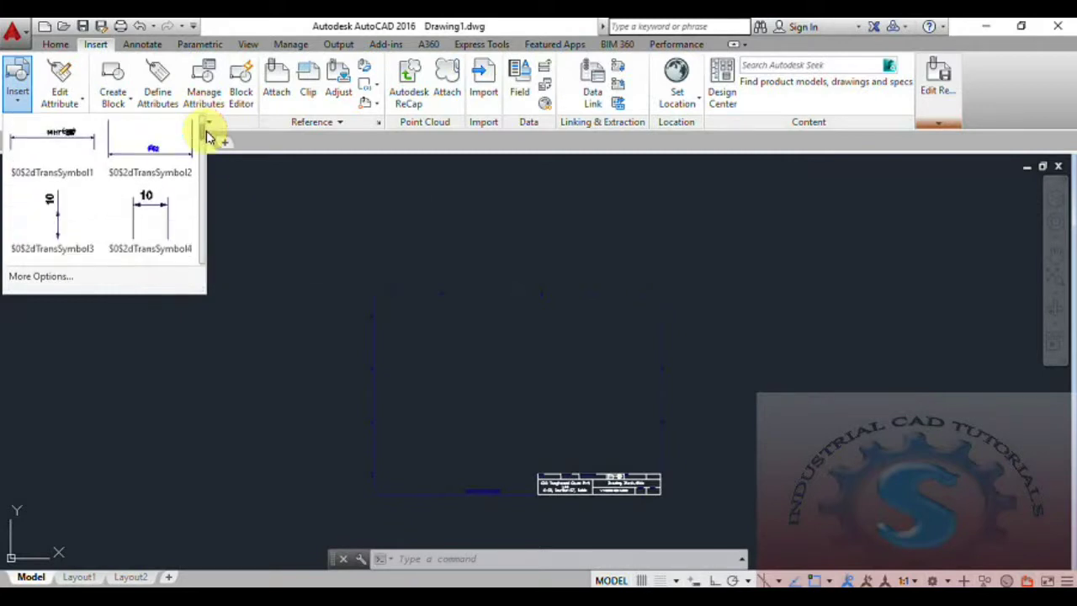
pyautogui.click(42, 225)
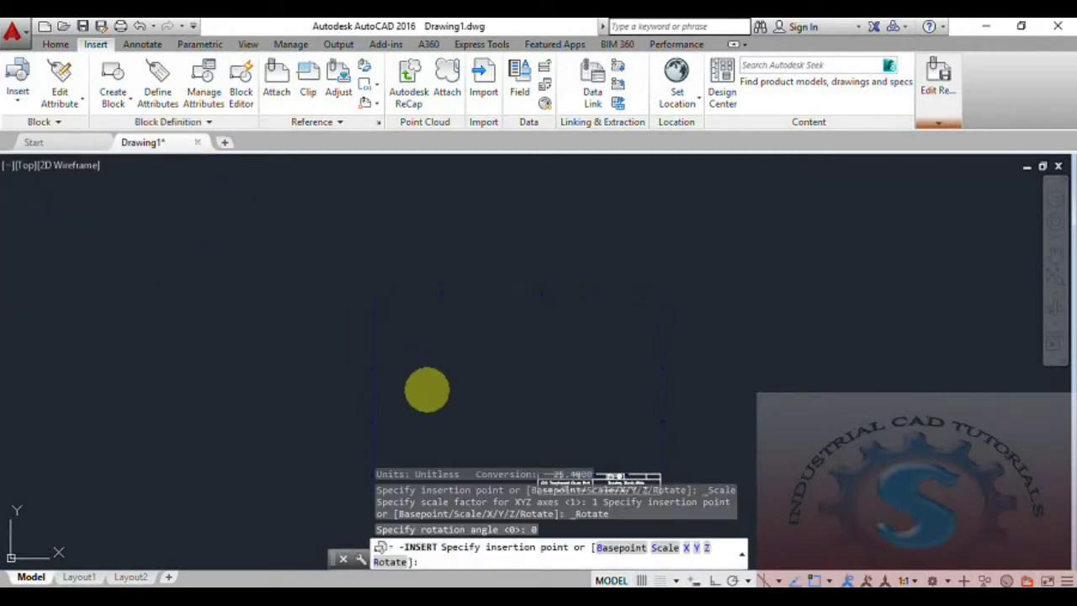
pyautogui.click(428, 389)
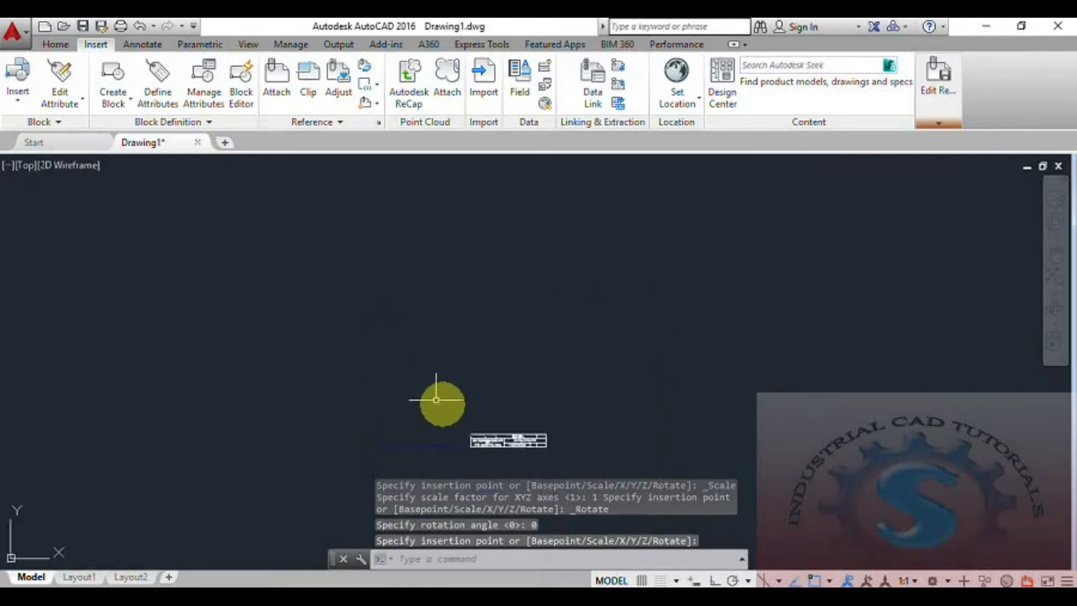
pyautogui.moveTo(406, 404)
pyautogui.mouseDown(button='middle')
pyautogui.moveTo(589, 440)
pyautogui.moveTo(640, 484)
pyautogui.mouseUp(button='middle')
pyautogui.scroll(-4, 590, 433)
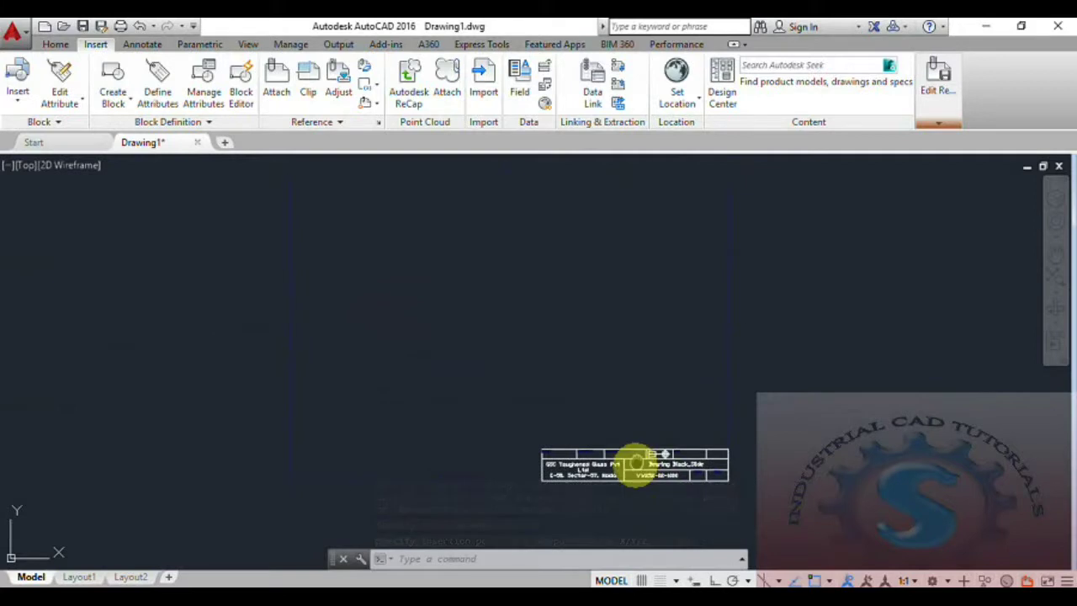
pyautogui.scroll(-2, 630, 464)
# - Examine the Express block tools for converting blocks to xrefs and for copying, extending and trimming to nested objects
pyautogui.click(15, 101)
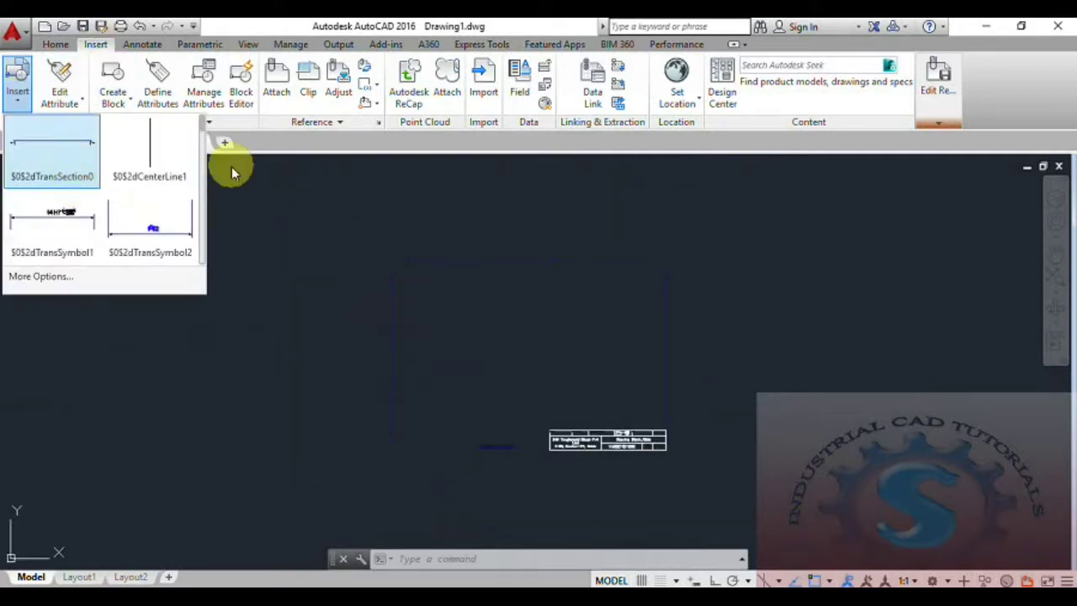
pyautogui.click(459, 46)
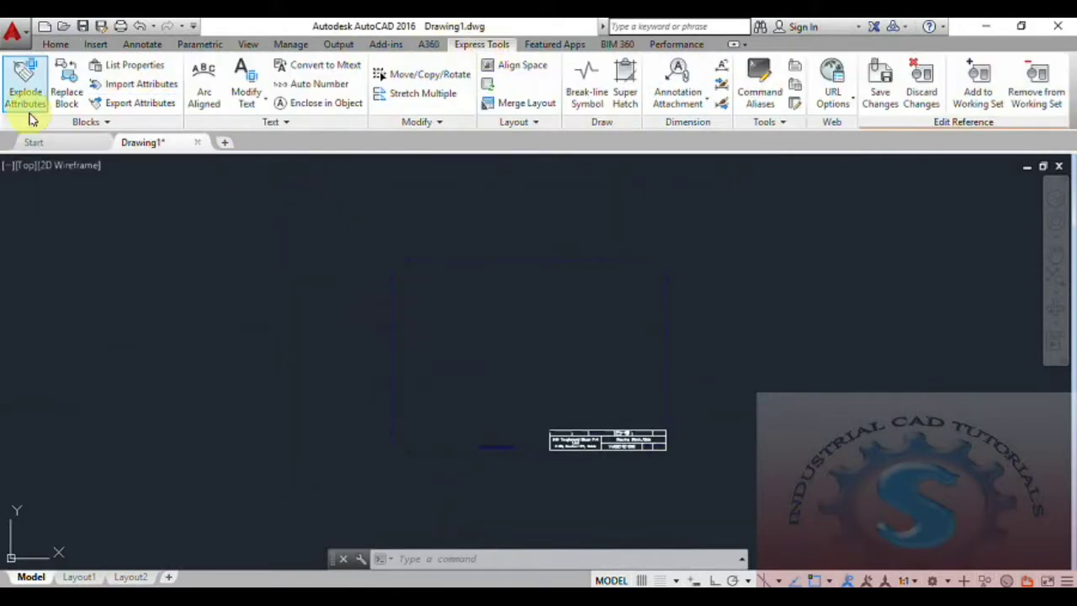
pyautogui.click(65, 125)
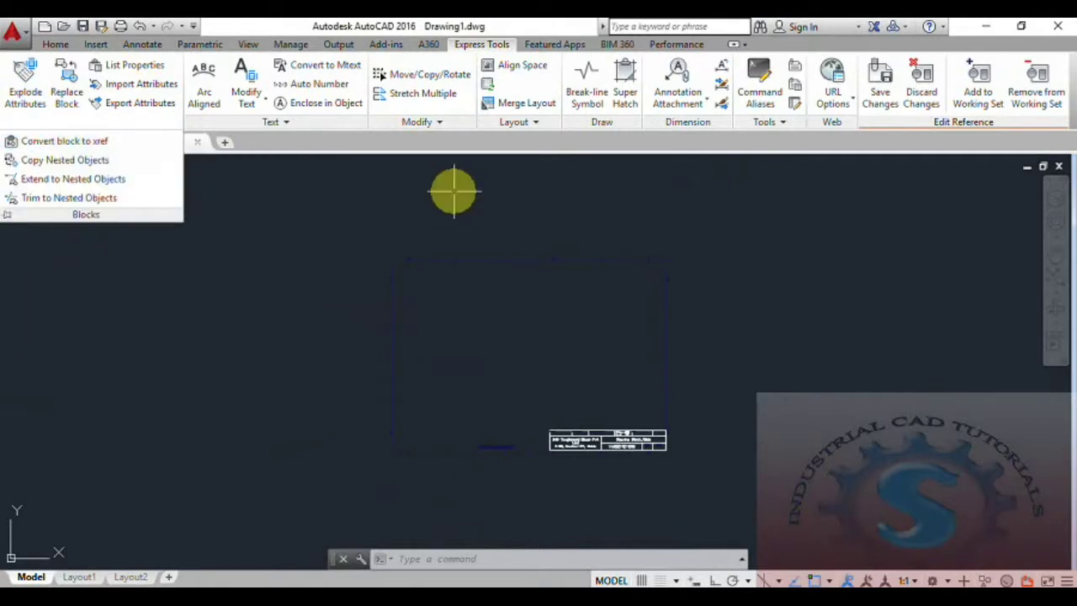
pyautogui.press('Escape')
# - Turn on the drawing grid in model space
pyautogui.press('F7')
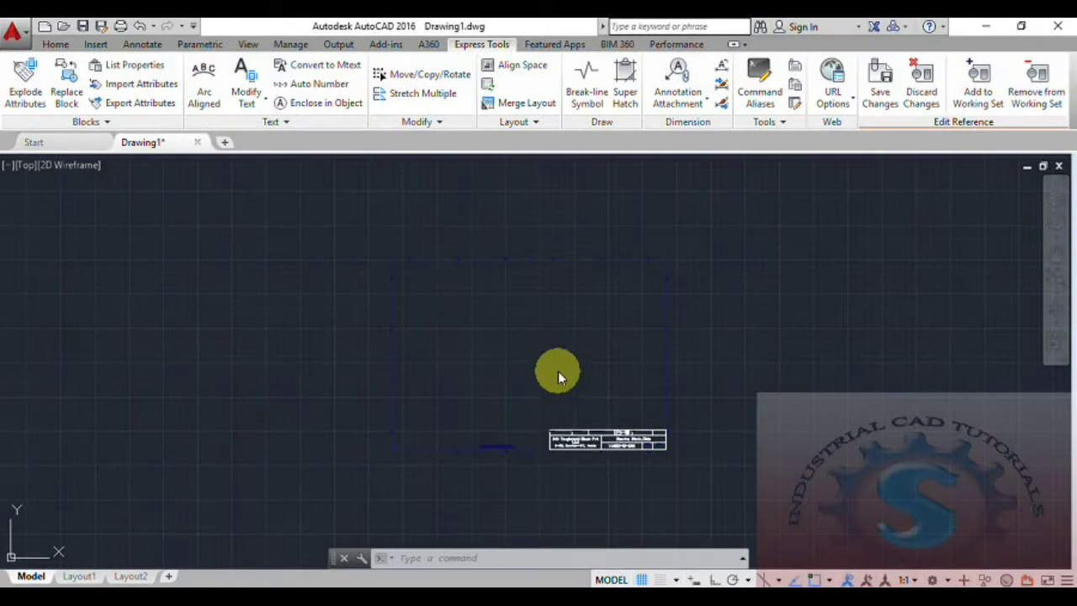
pyautogui.scroll(2, 463, 312)
pyautogui.scroll(-2, 419, 360)
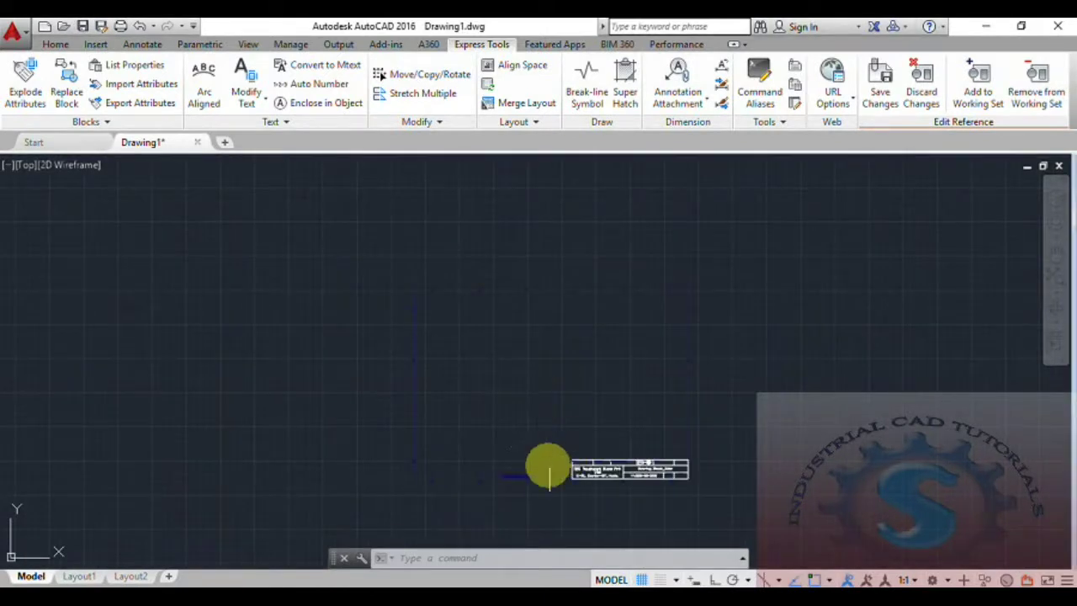
pyautogui.press('Escape')
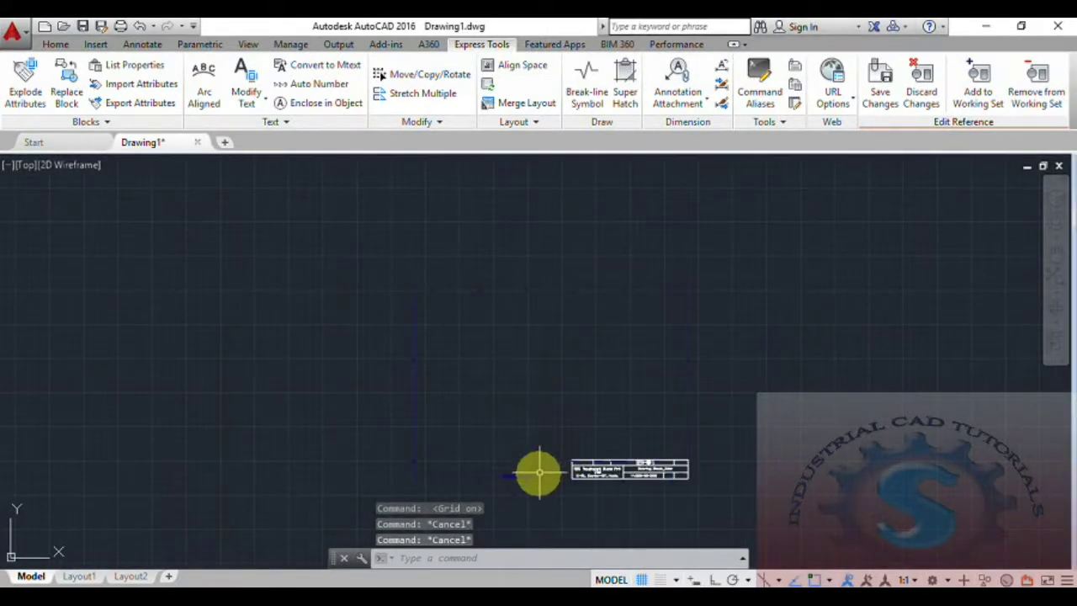
# - Save the in-place reference edits back to the title-table xref and end the reference editing session
pyautogui.click(55, 47)
pyautogui.click(944, 123)
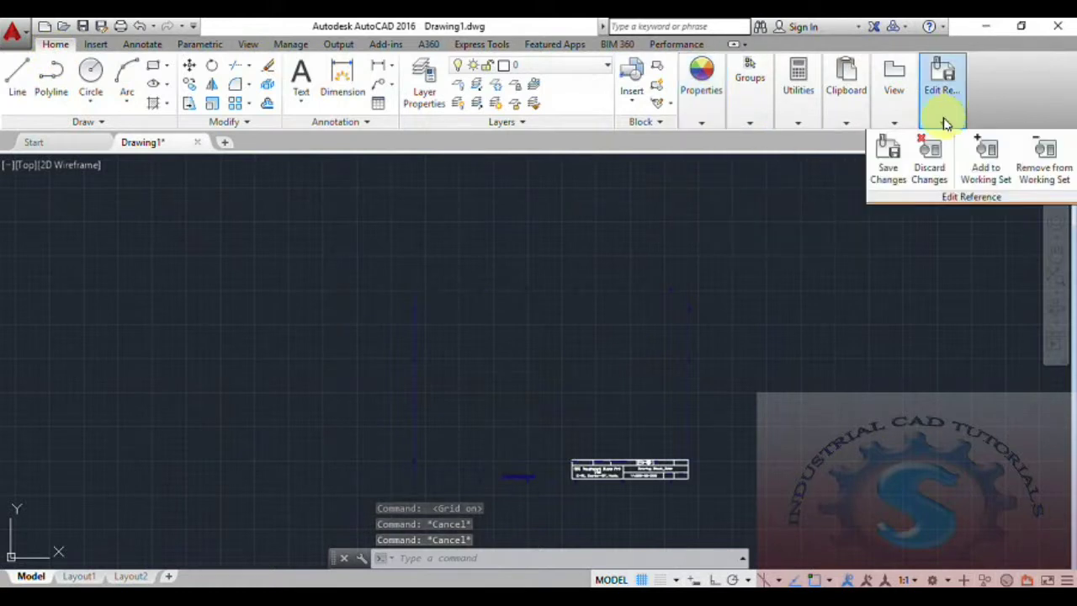
pyautogui.click(888, 164)
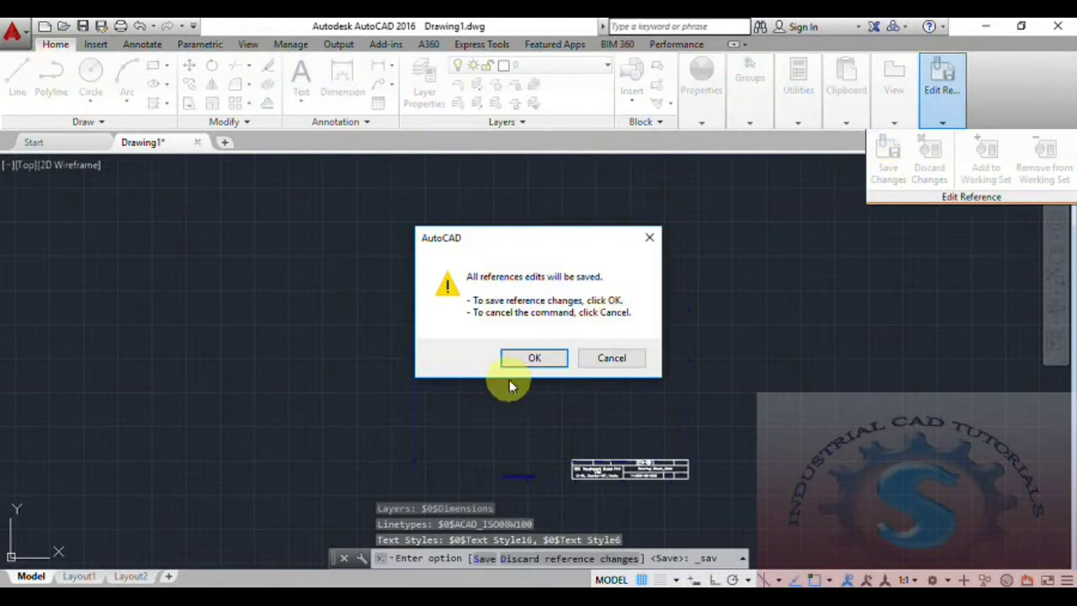
pyautogui.click(531, 360)
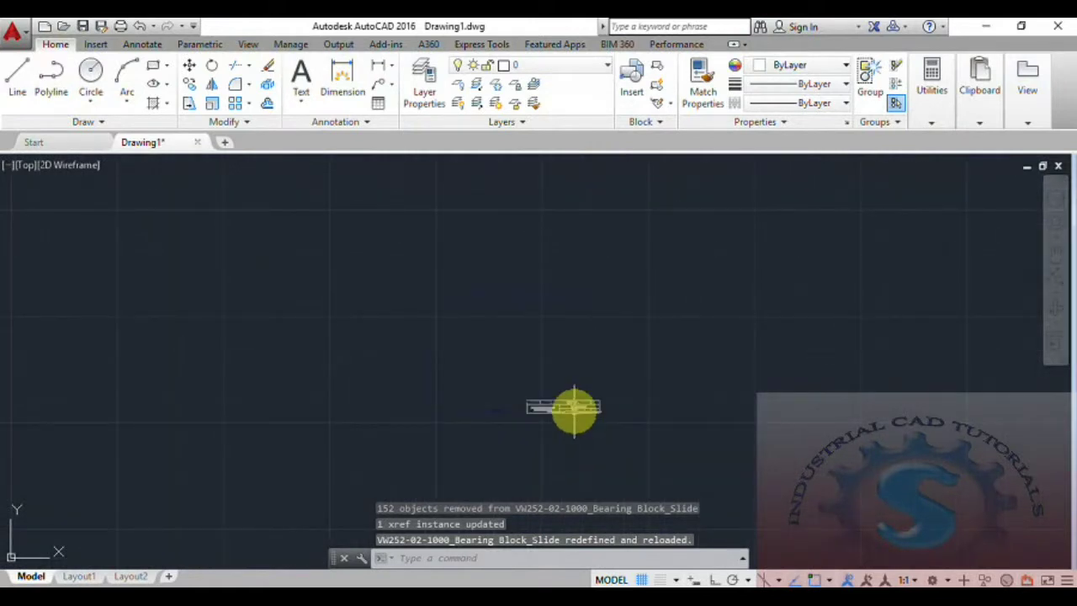
# - Examine the nested references and the settings offered for editing the title-table xref in place
pyautogui.doubleClick(575, 410)
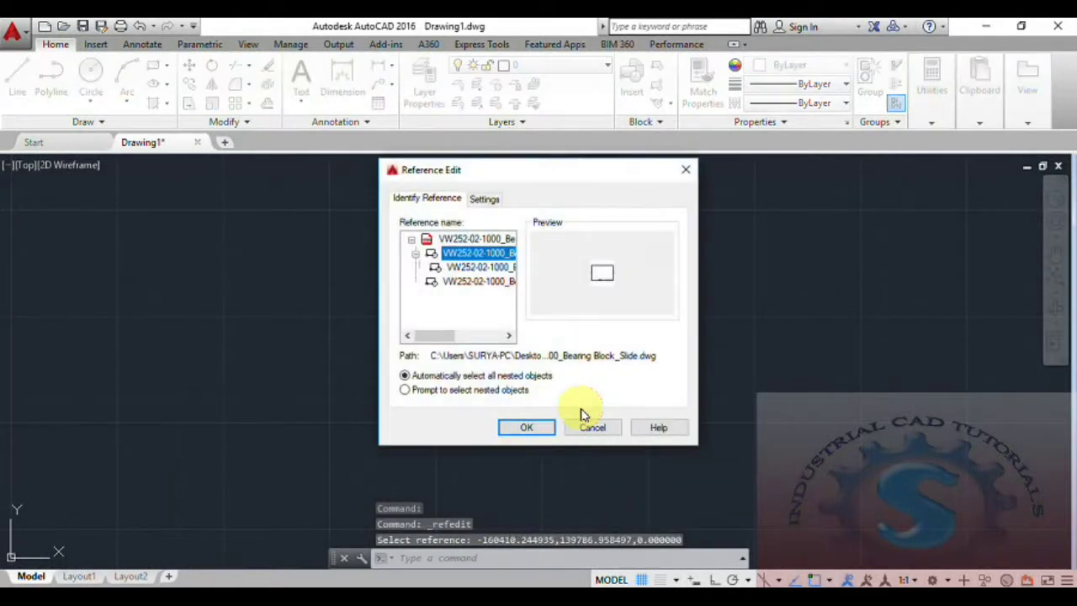
pyautogui.click(473, 268)
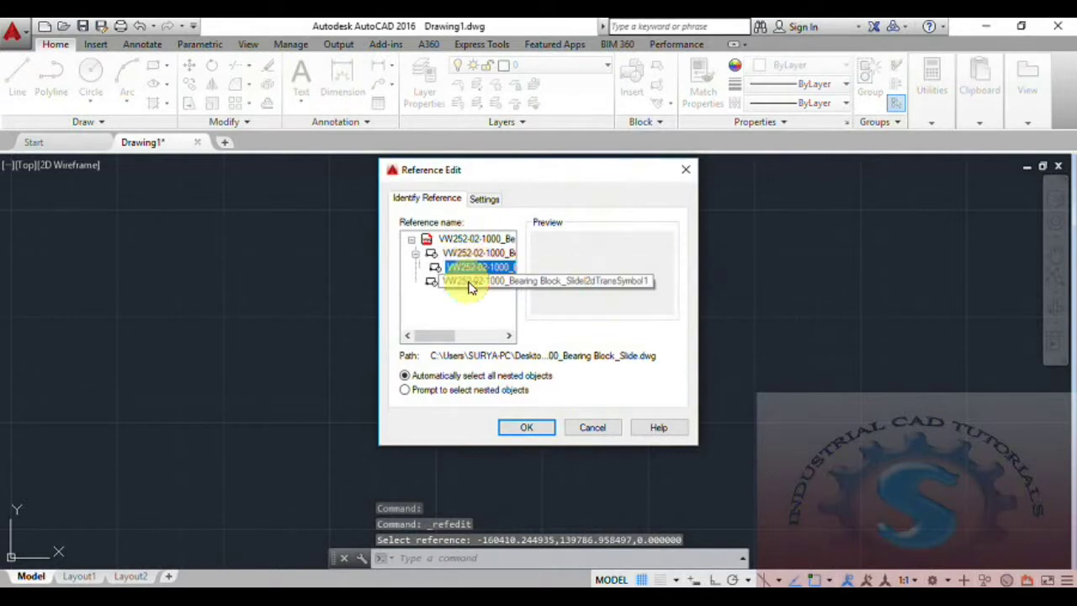
pyautogui.click(484, 201)
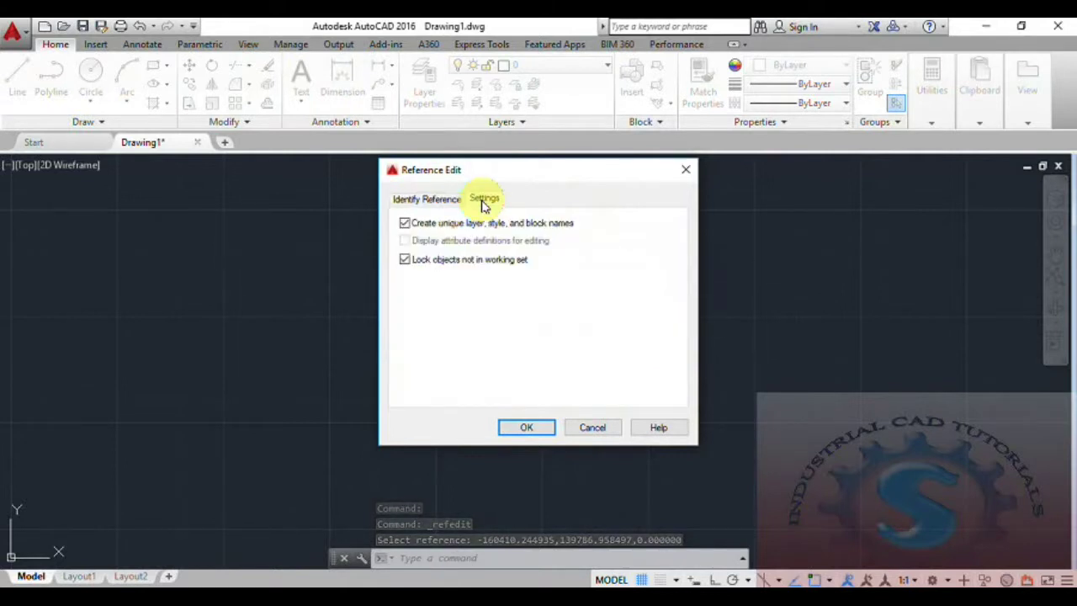
pyautogui.click(441, 199)
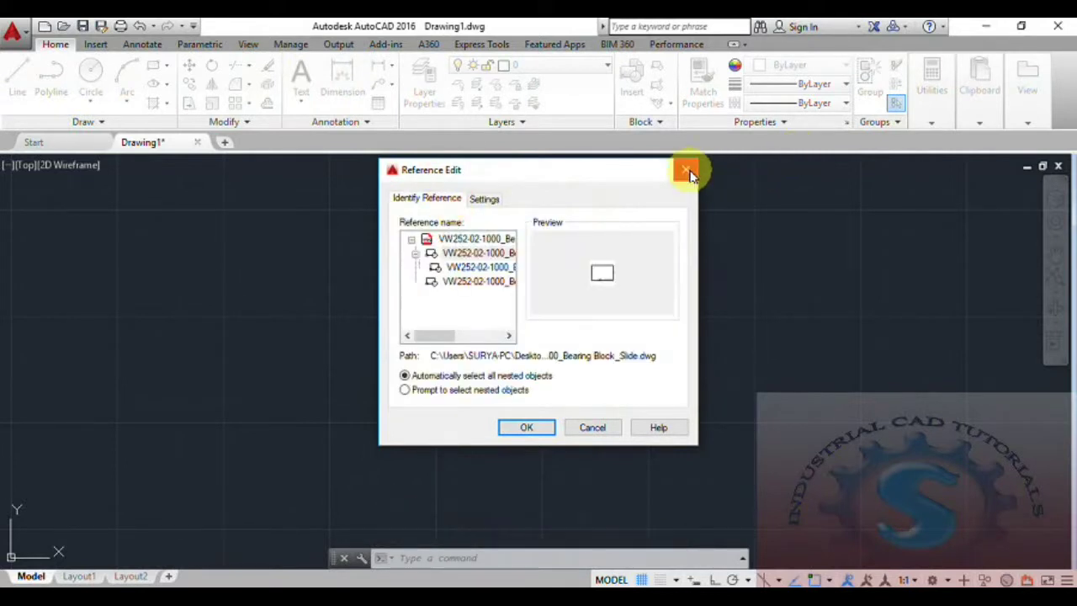
pyautogui.click(689, 177)
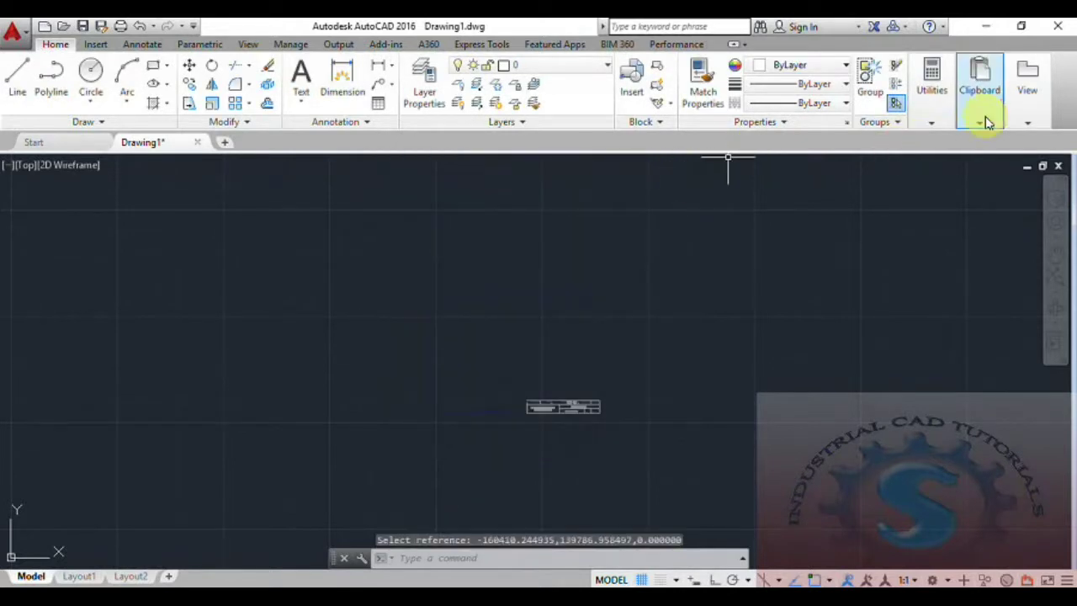
pyautogui.moveTo(1021, 120)
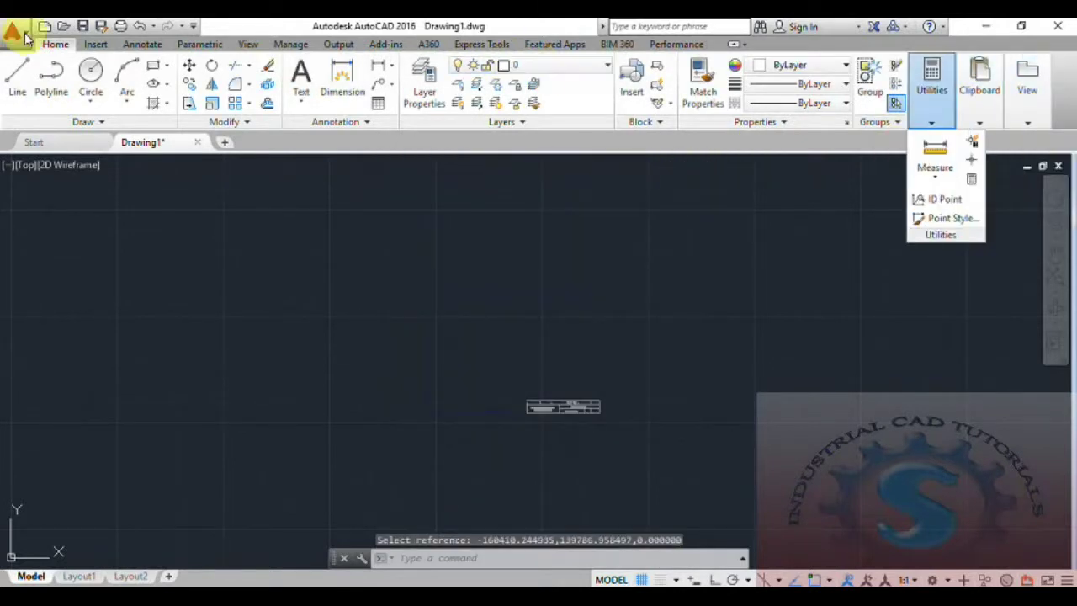
pyautogui.click(93, 46)
pyautogui.click(73, 47)
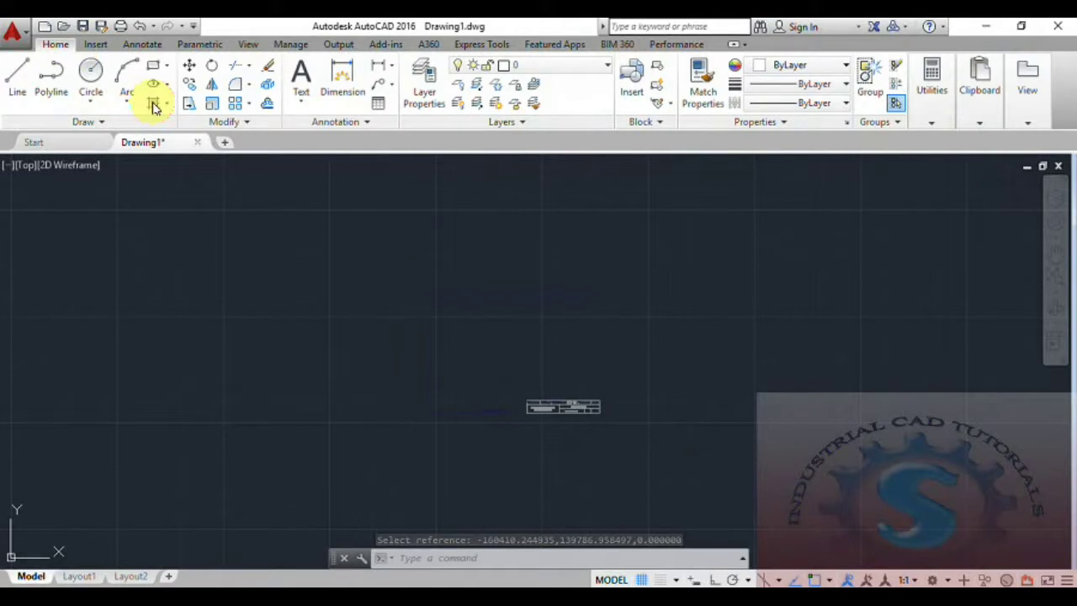
pyautogui.doubleClick(537, 410)
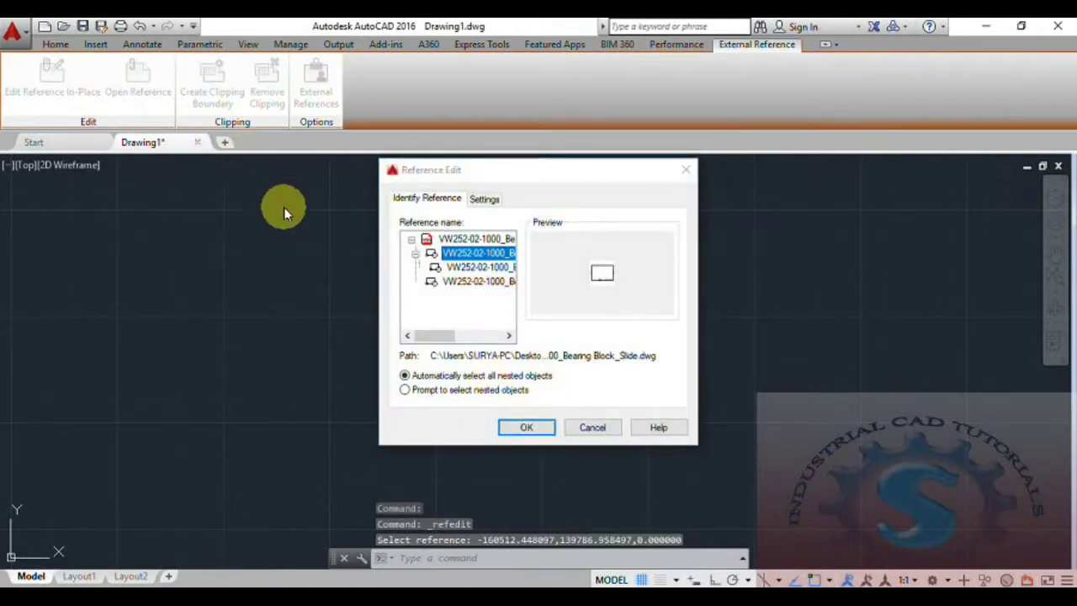
pyautogui.click(686, 173)
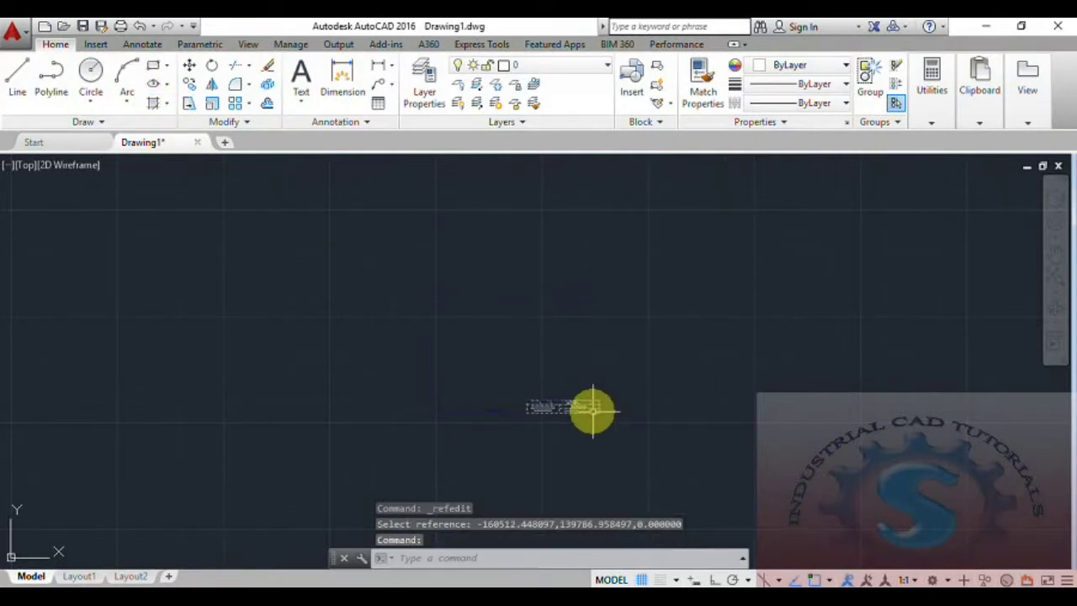
# - Select the title-table xref and examine the attached file references, their details and the available attachment types
pyautogui.click(593, 410)
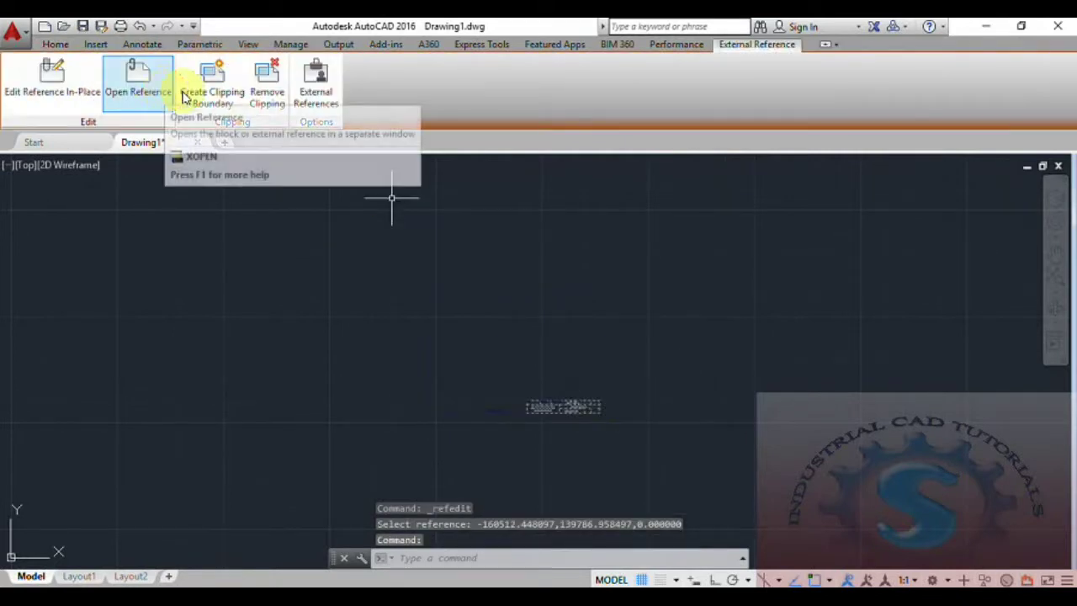
pyautogui.click(317, 99)
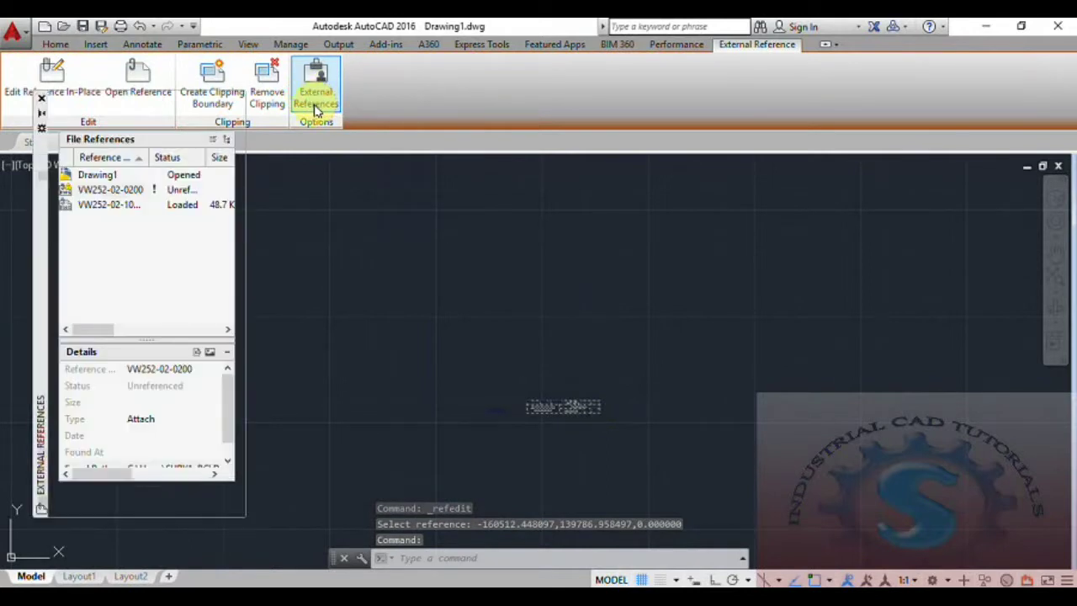
pyautogui.click(110, 189)
pyautogui.click(114, 205)
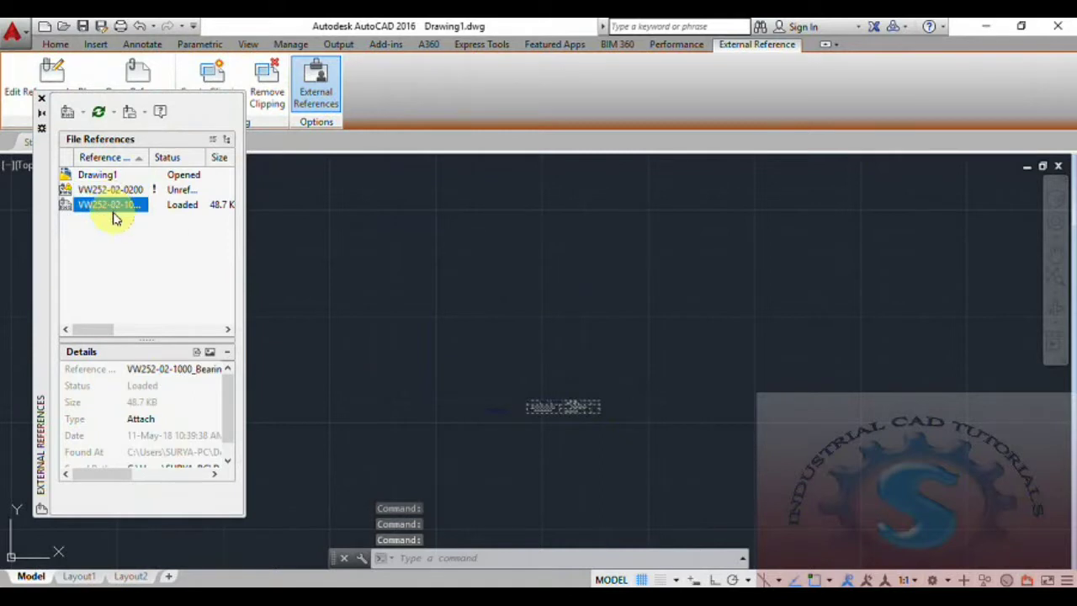
pyautogui.click(85, 114)
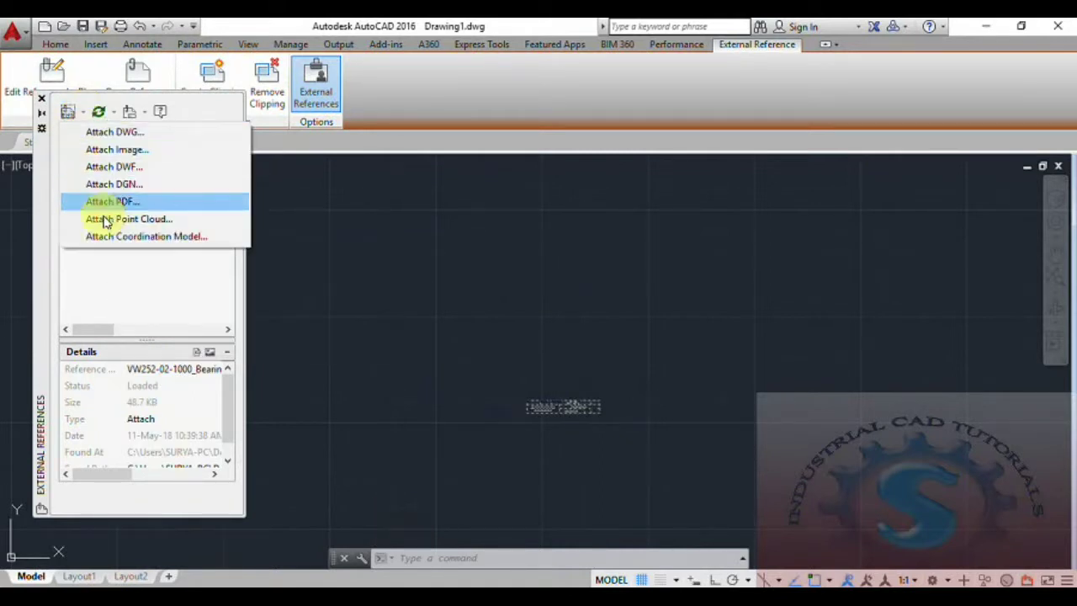
pyautogui.click(120, 296)
pyautogui.click(84, 115)
pyautogui.click(255, 423)
pyautogui.moveTo(231, 397); pyautogui.dragTo(232, 469)
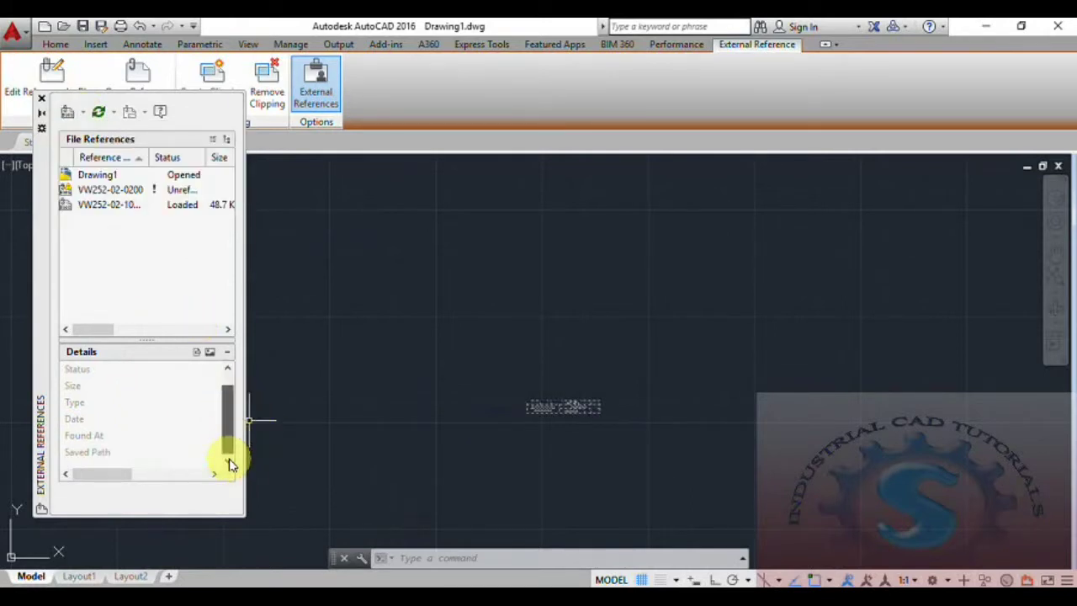
pyautogui.click(212, 270)
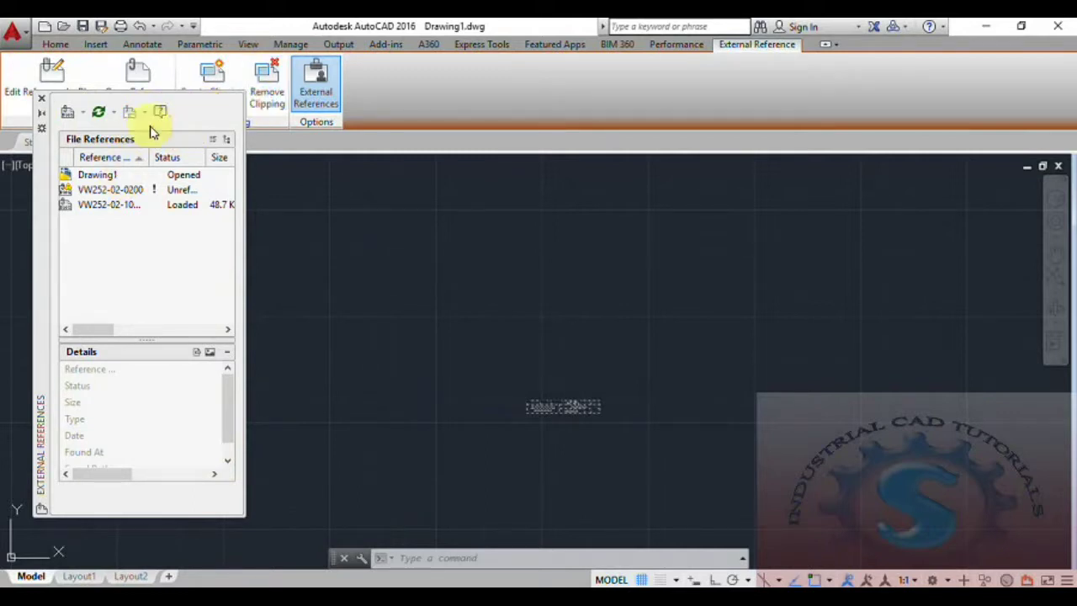
pyautogui.click(339, 213)
pyautogui.click(41, 100)
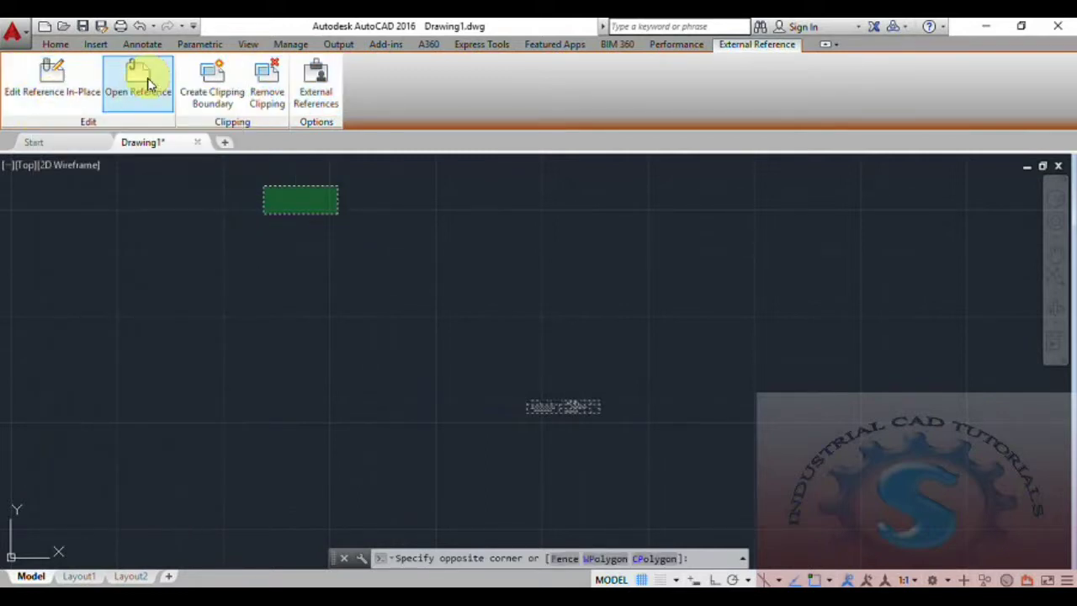
# - Open the selected xref's source drawing, VW252-02-1000_Bearing Block_Slide, in a separate window
pyautogui.click(147, 97)
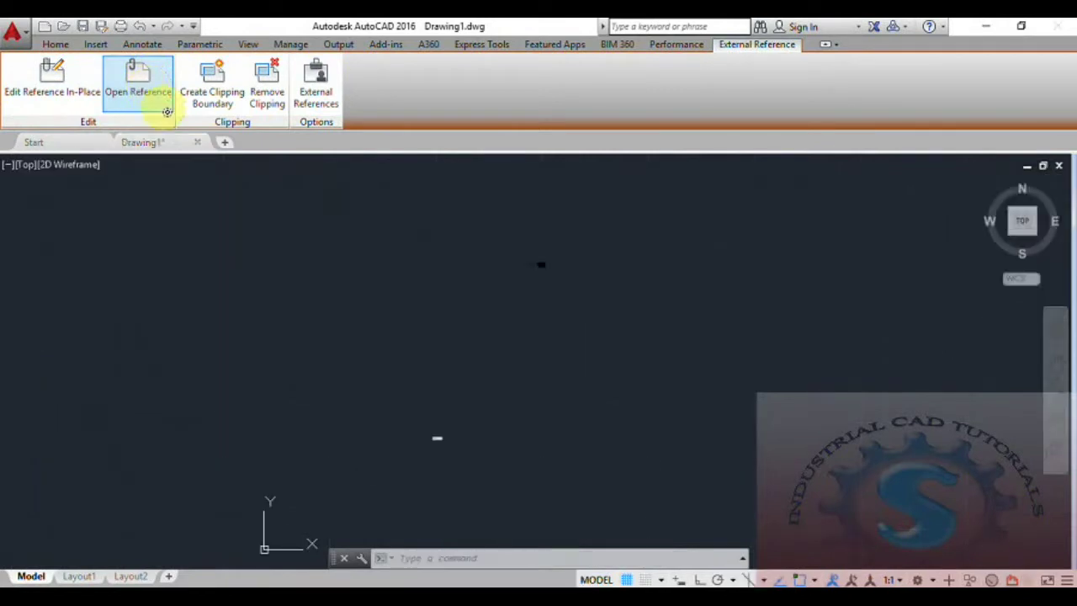
pyautogui.scroll(5, 446, 378)
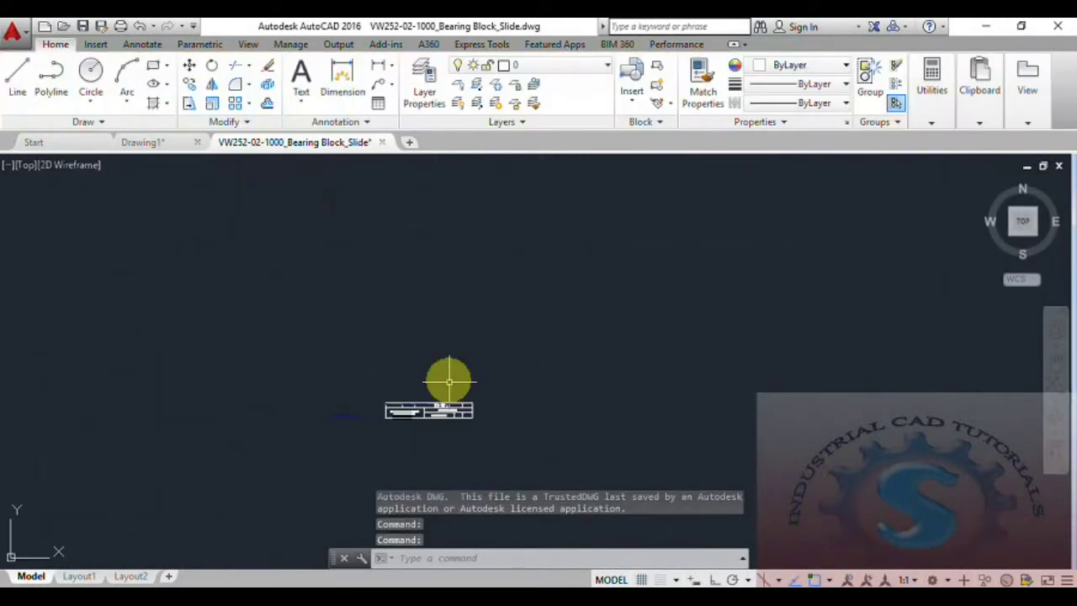
pyautogui.moveTo(447, 378); pyautogui.dragTo(540, 392, button='middle')
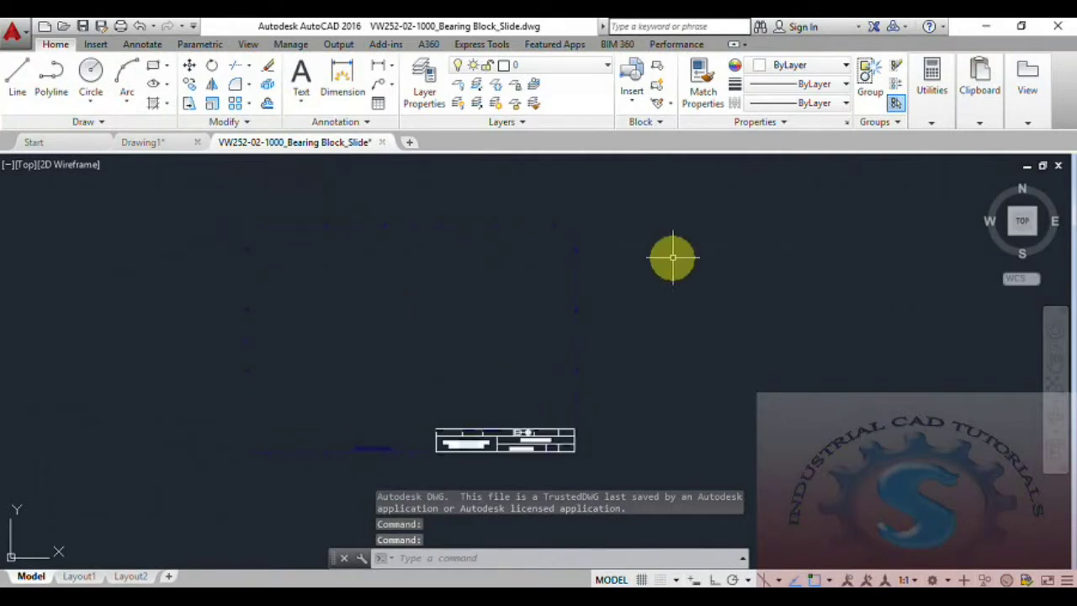
# - Look through the block definitions offered for editing from the title block in the opened source drawing
pyautogui.click(95, 45)
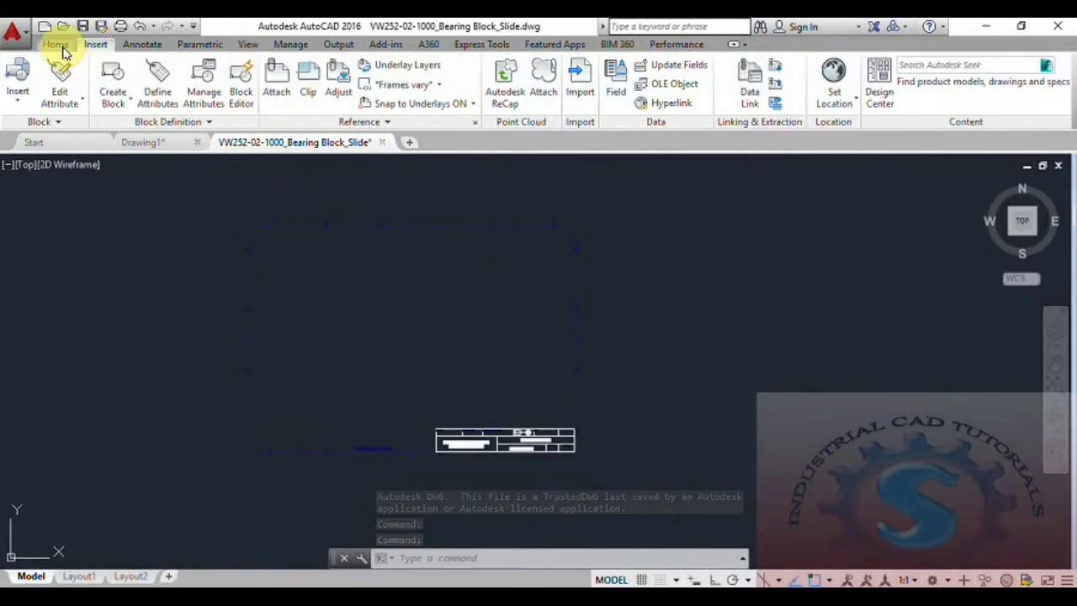
pyautogui.click(57, 44)
pyautogui.doubleClick(471, 447)
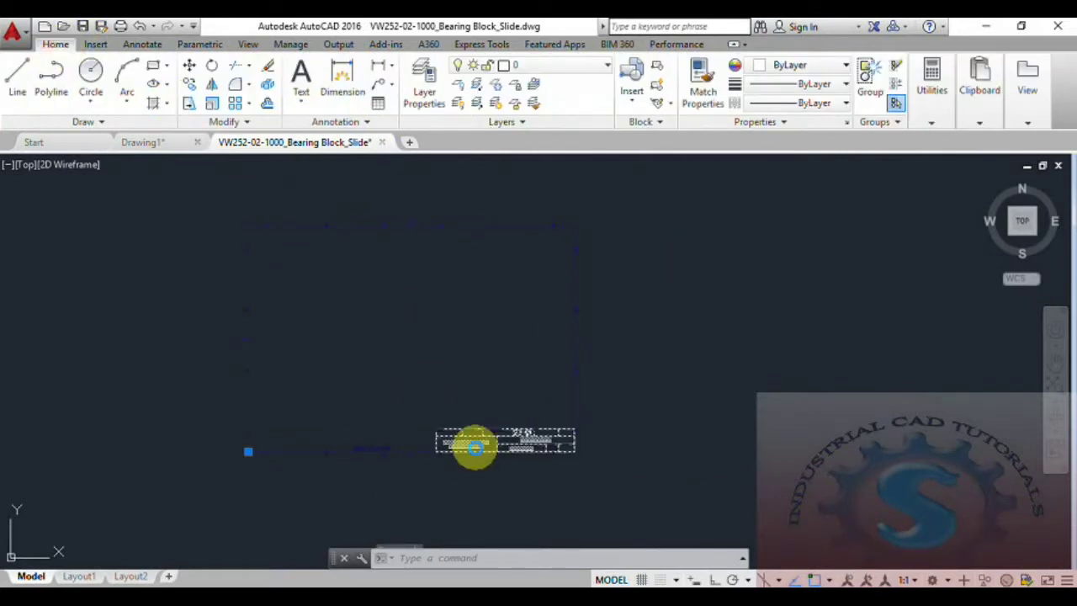
pyautogui.click(477, 369)
pyautogui.moveTo(482, 358); pyautogui.dragTo(484, 246)
pyautogui.click(721, 188)
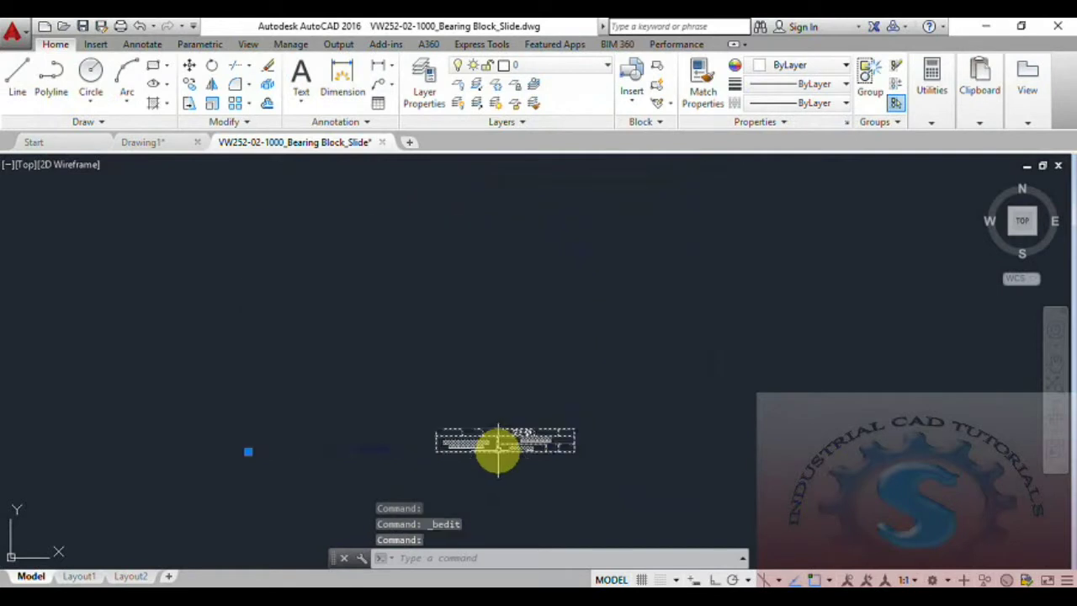